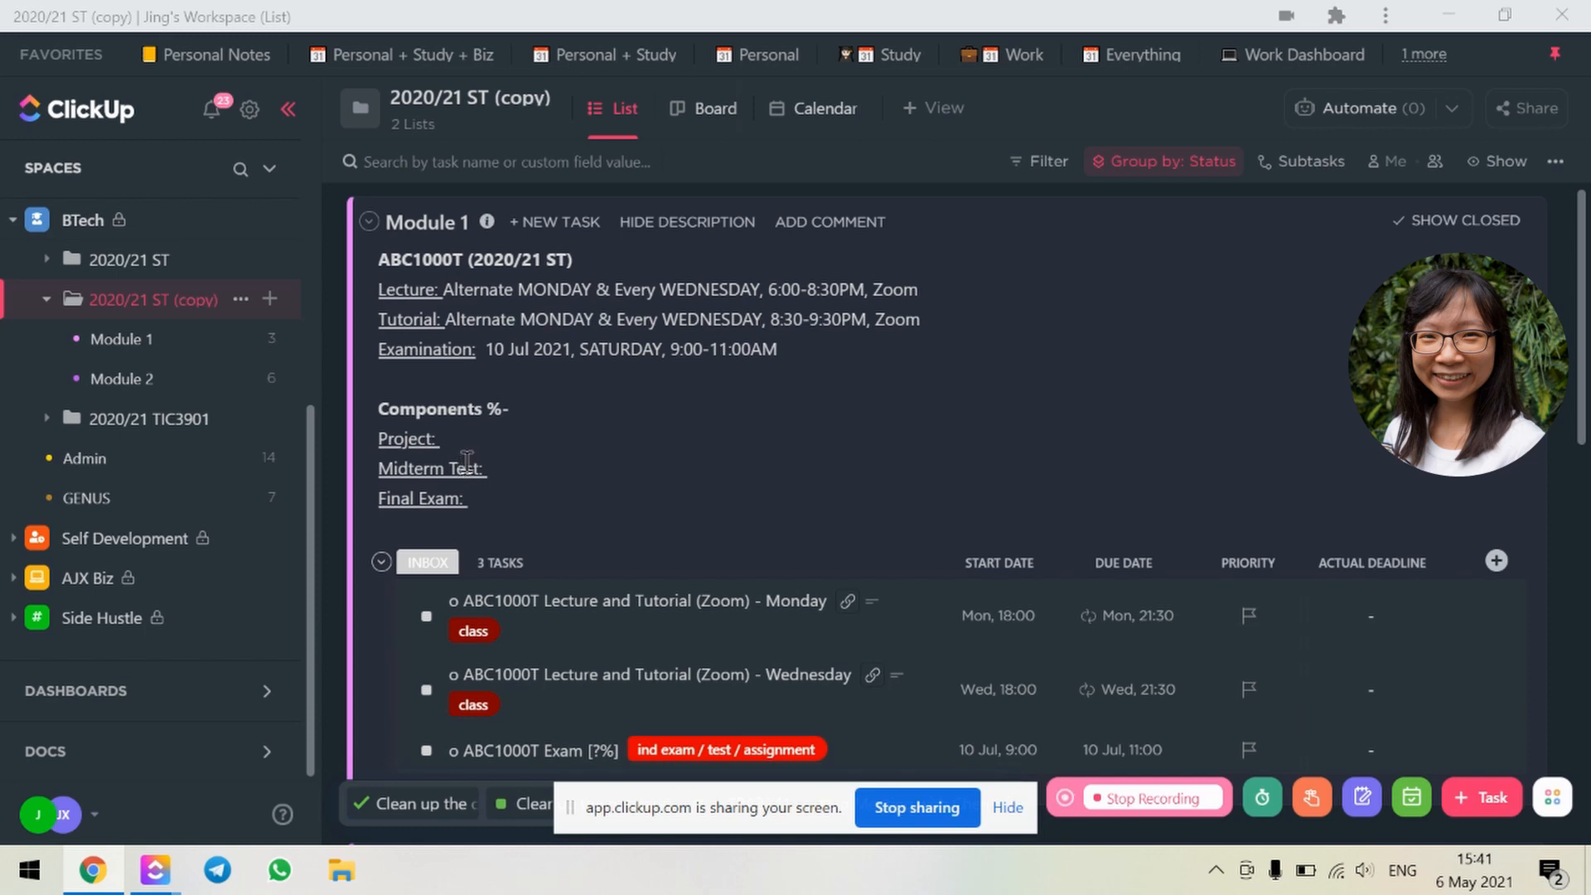
Step: Review the Module 1 description and open the Module 2 list in the 2020/21 ST (copy) folder
scroll(467, 461, "down", 2)
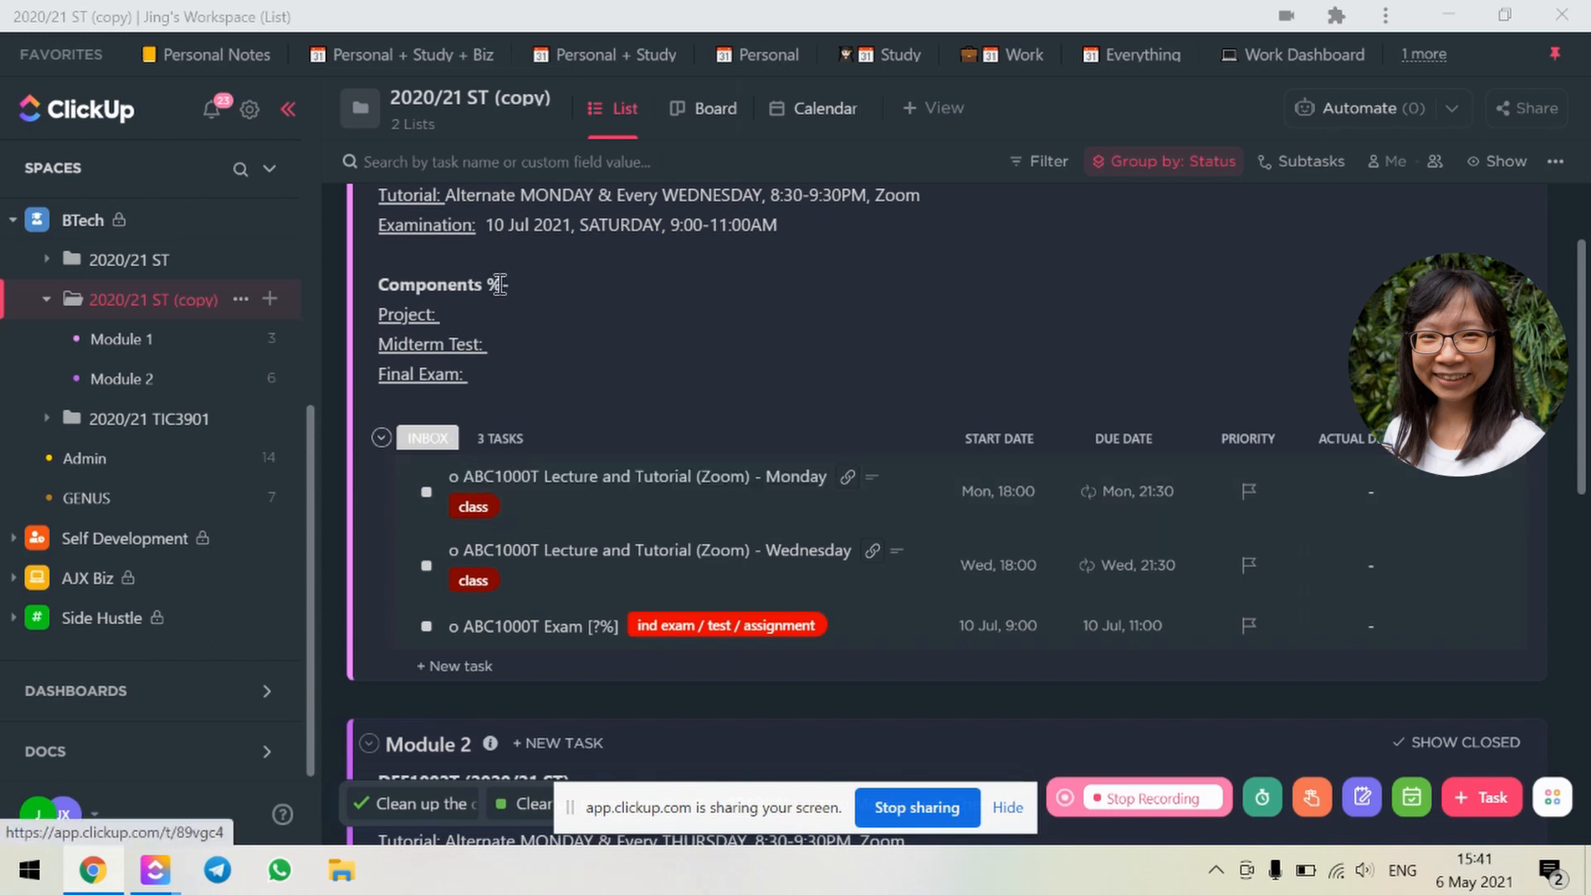
scroll(402, 377, "up", 2)
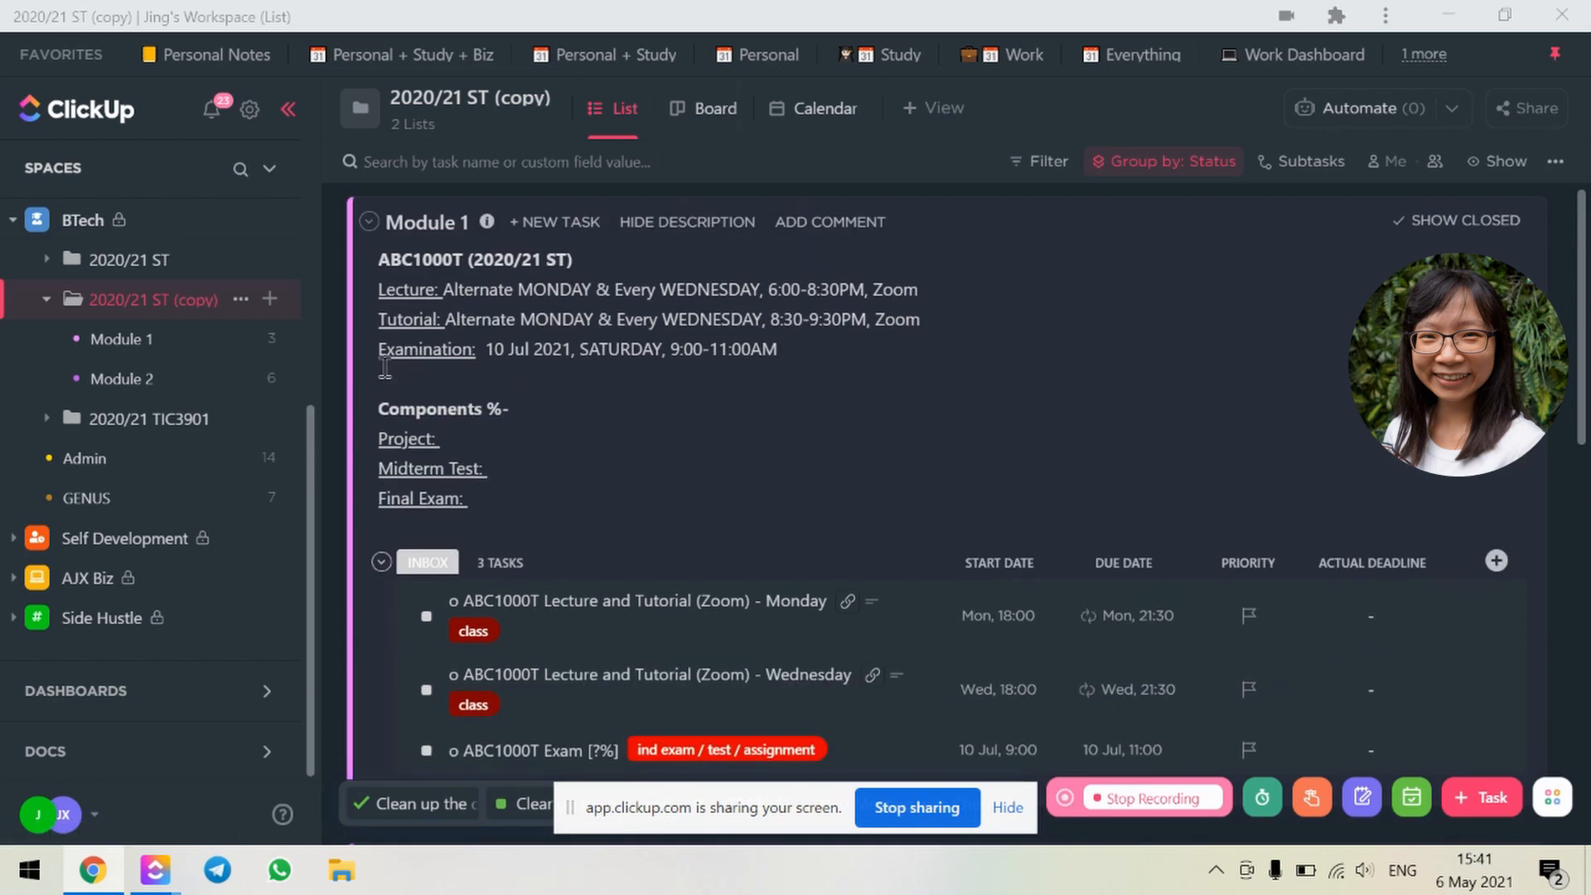
left_click(130, 384)
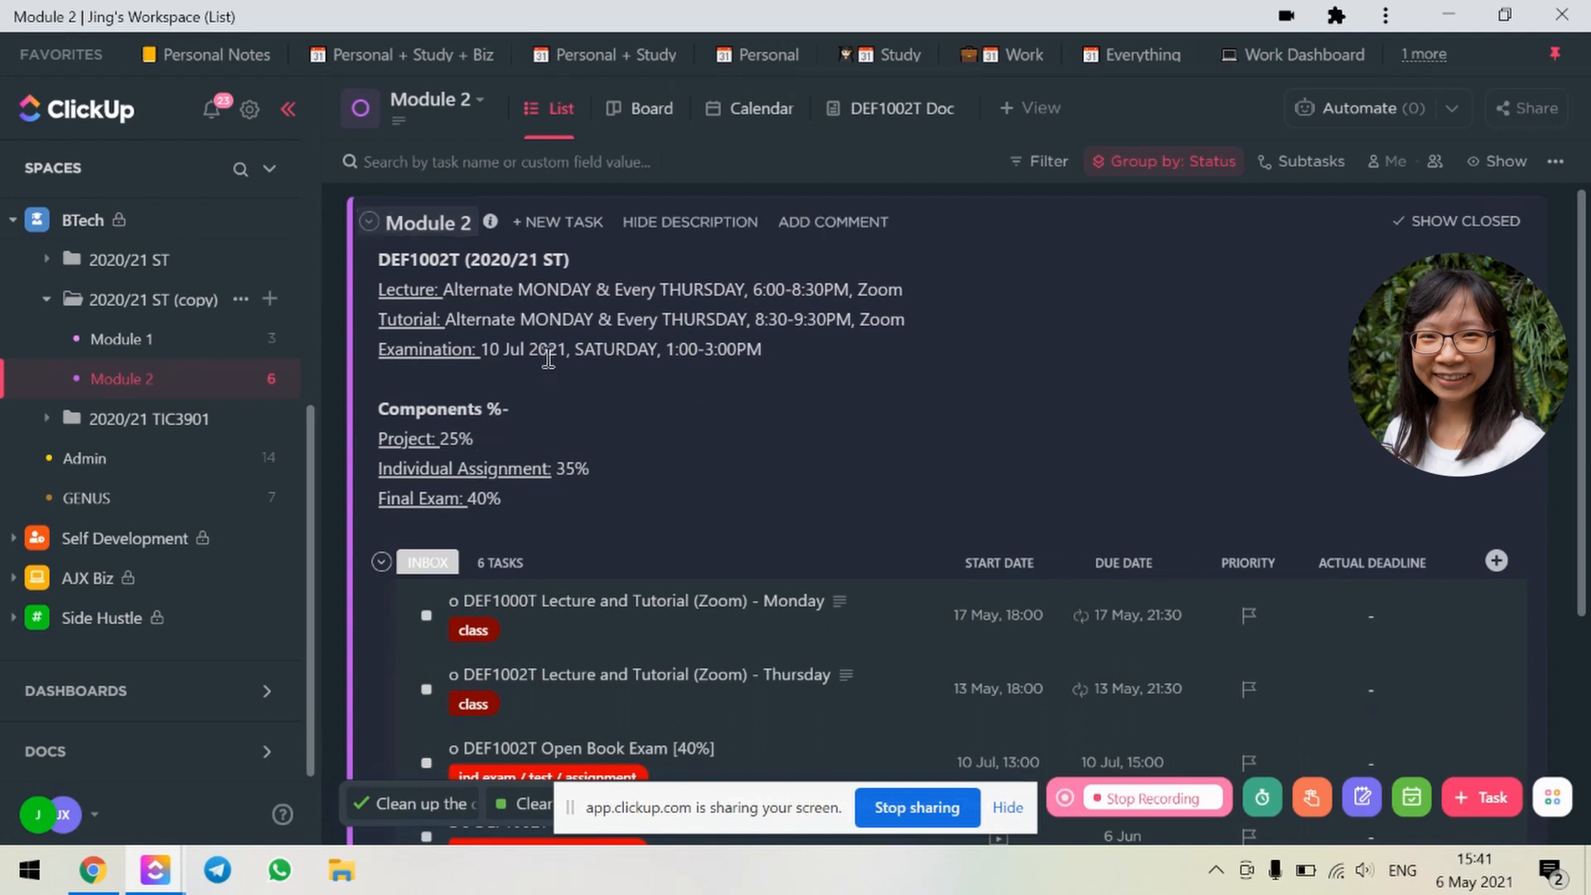
Step: Open the Module 2 description for editing and set the Project component weight to 30%
left_click(447, 418)
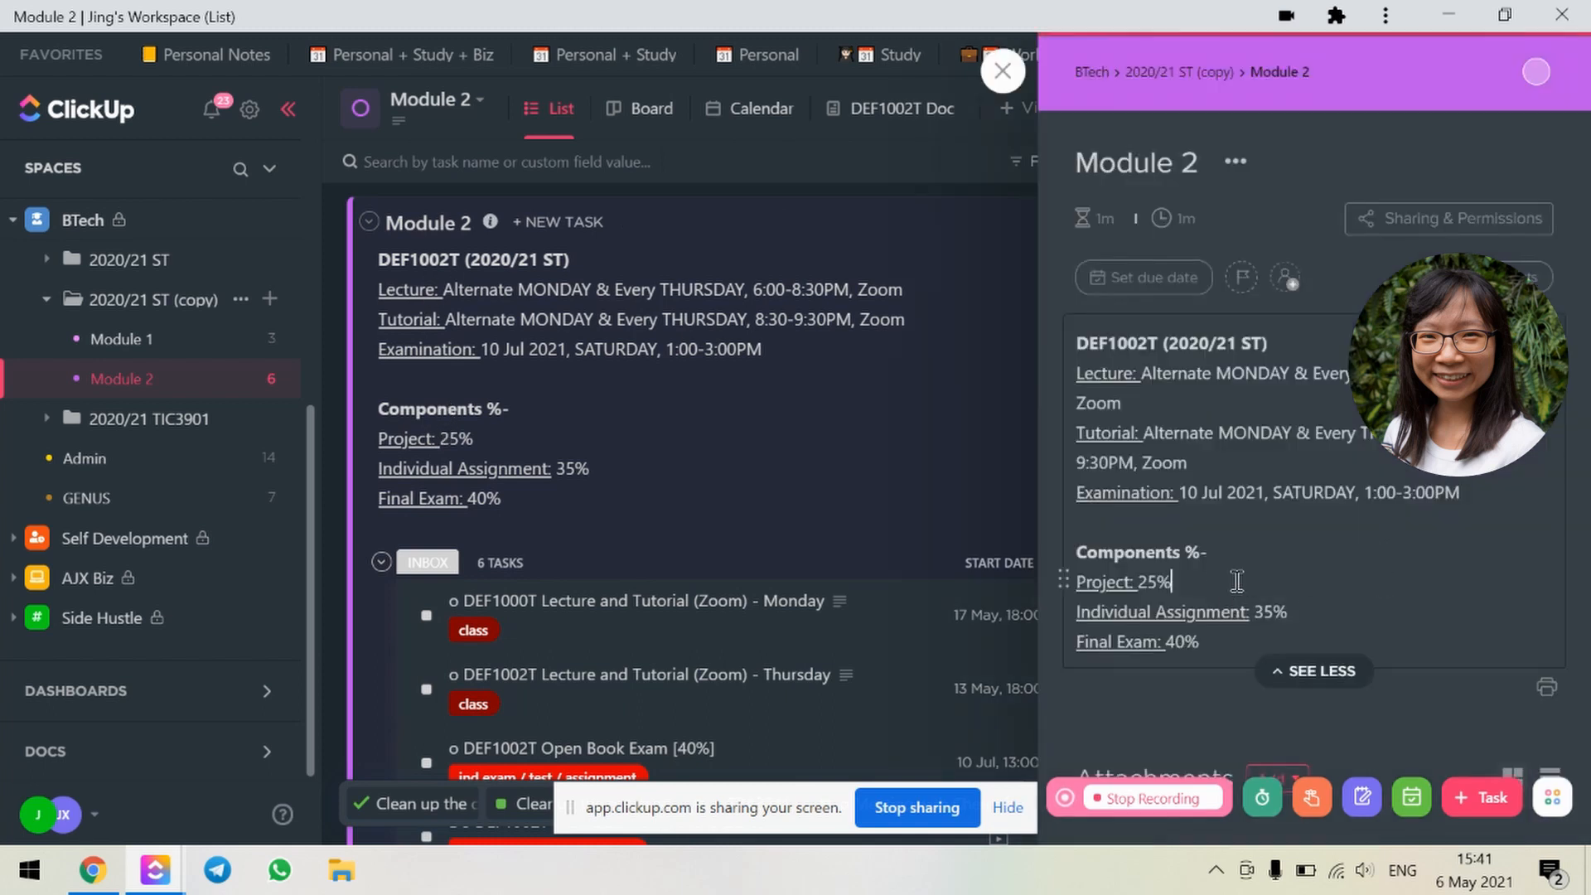
left_click(1148, 584)
key("BackSpace")
key("BackSpace")
type("30")
Step: Set the Project component weight back to 25% and close the Module 2 details
left_click_drag(1159, 583, 1140, 582)
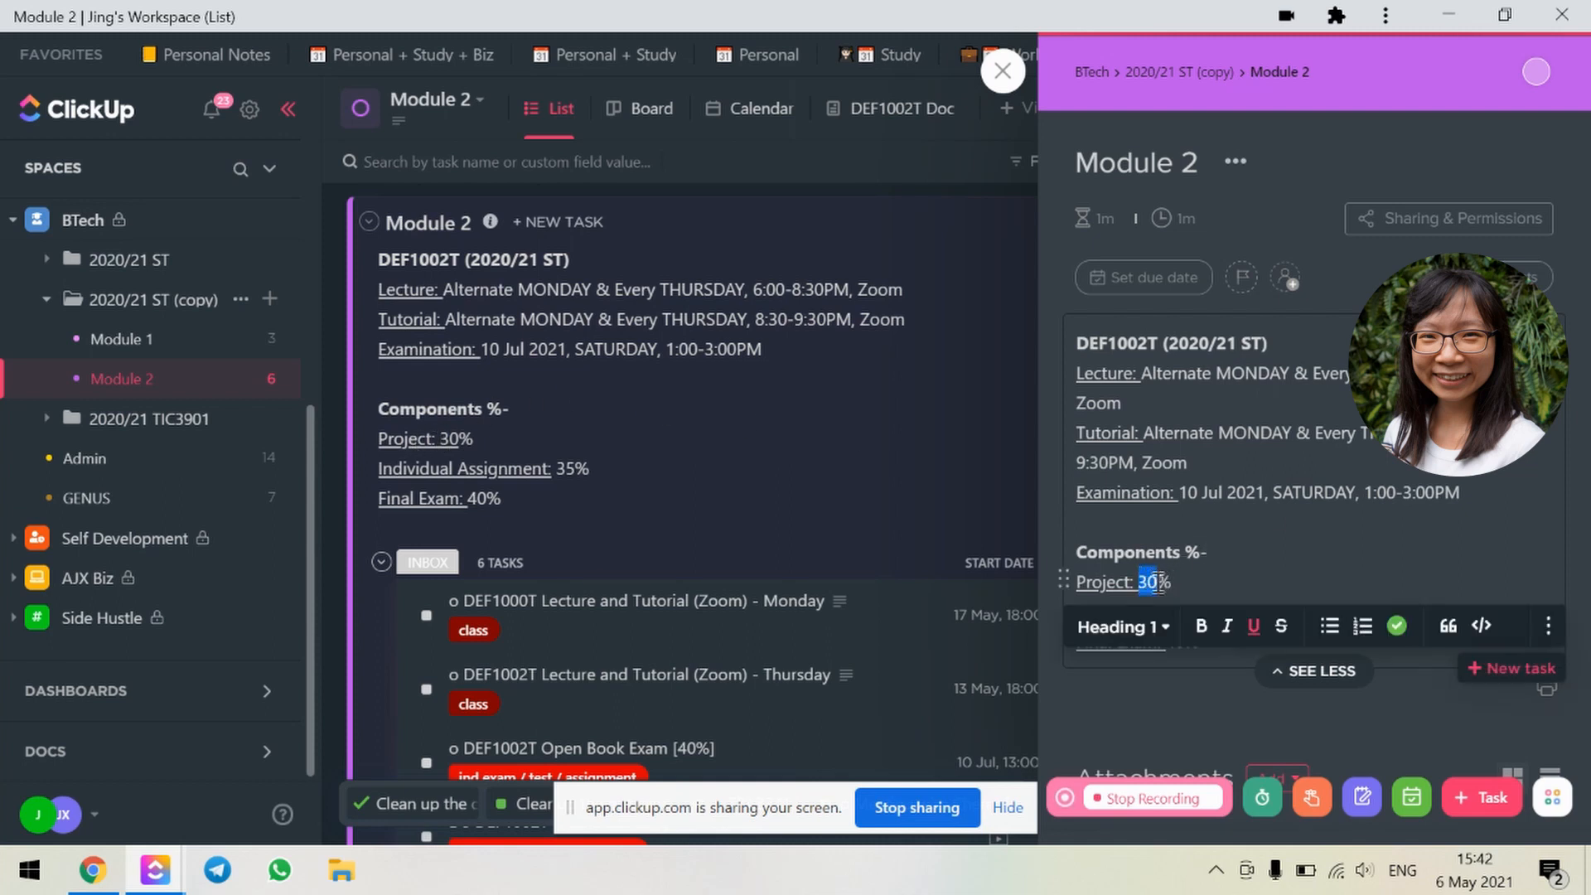
type("25")
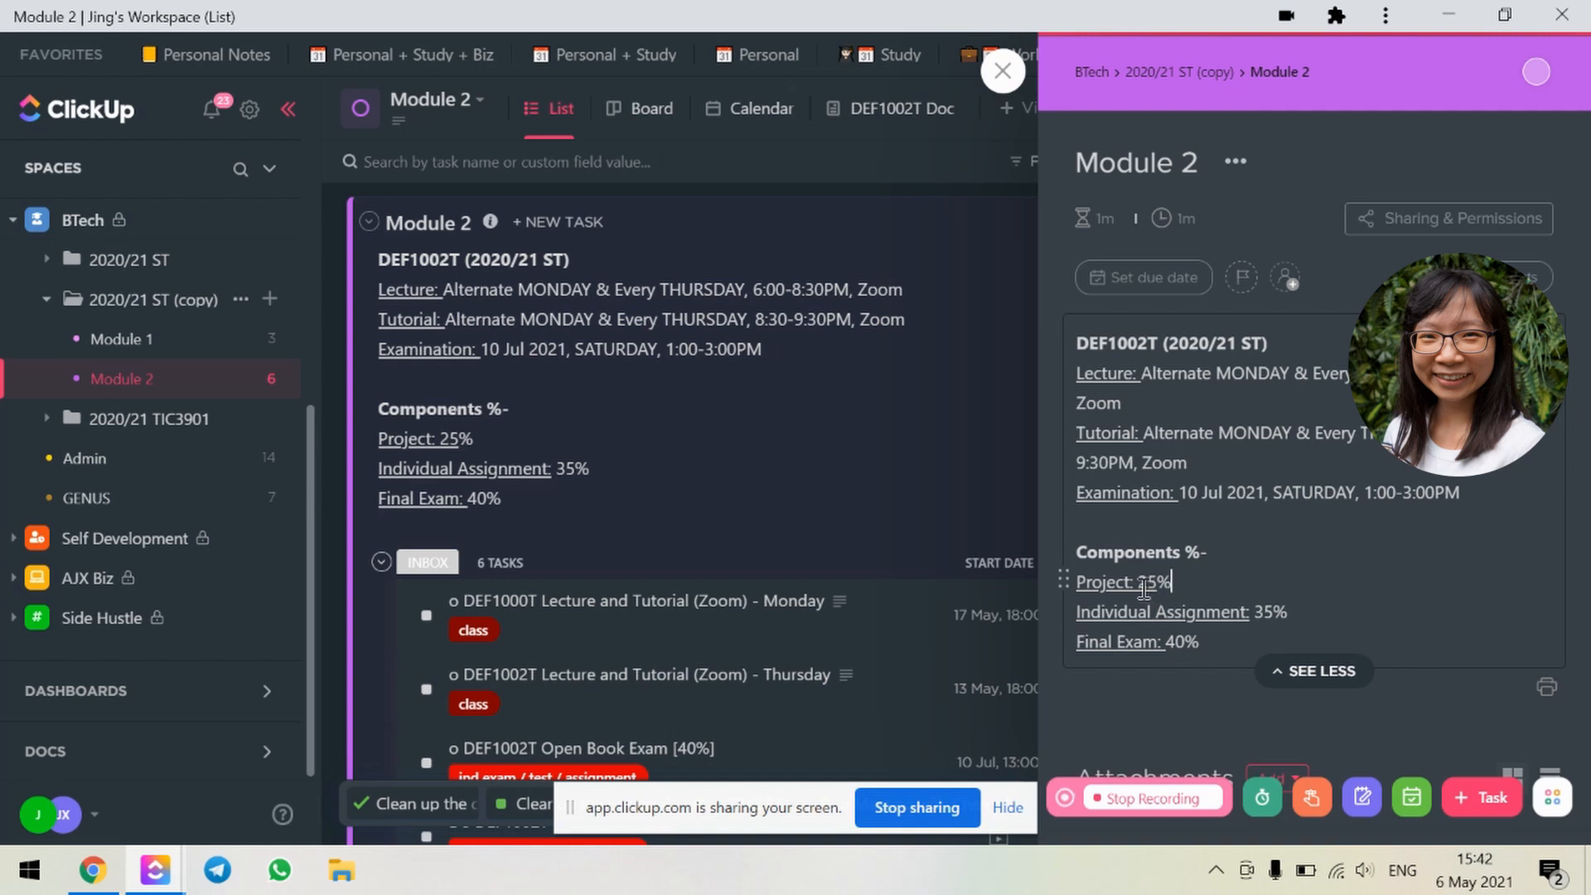
left_click_drag(1158, 583, 1138, 583)
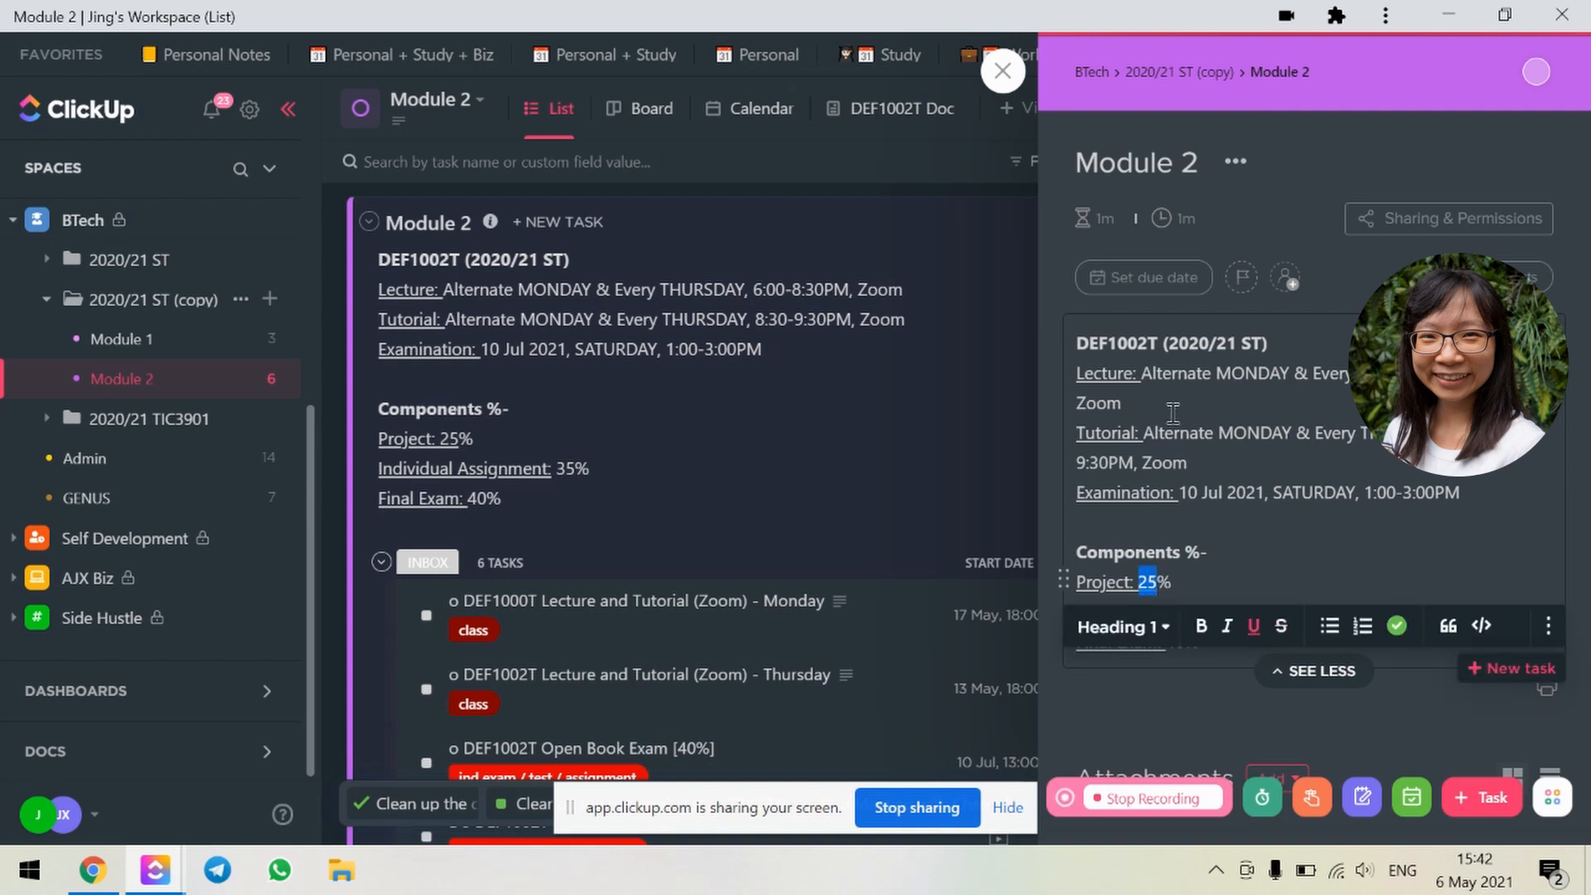
left_click(1126, 568)
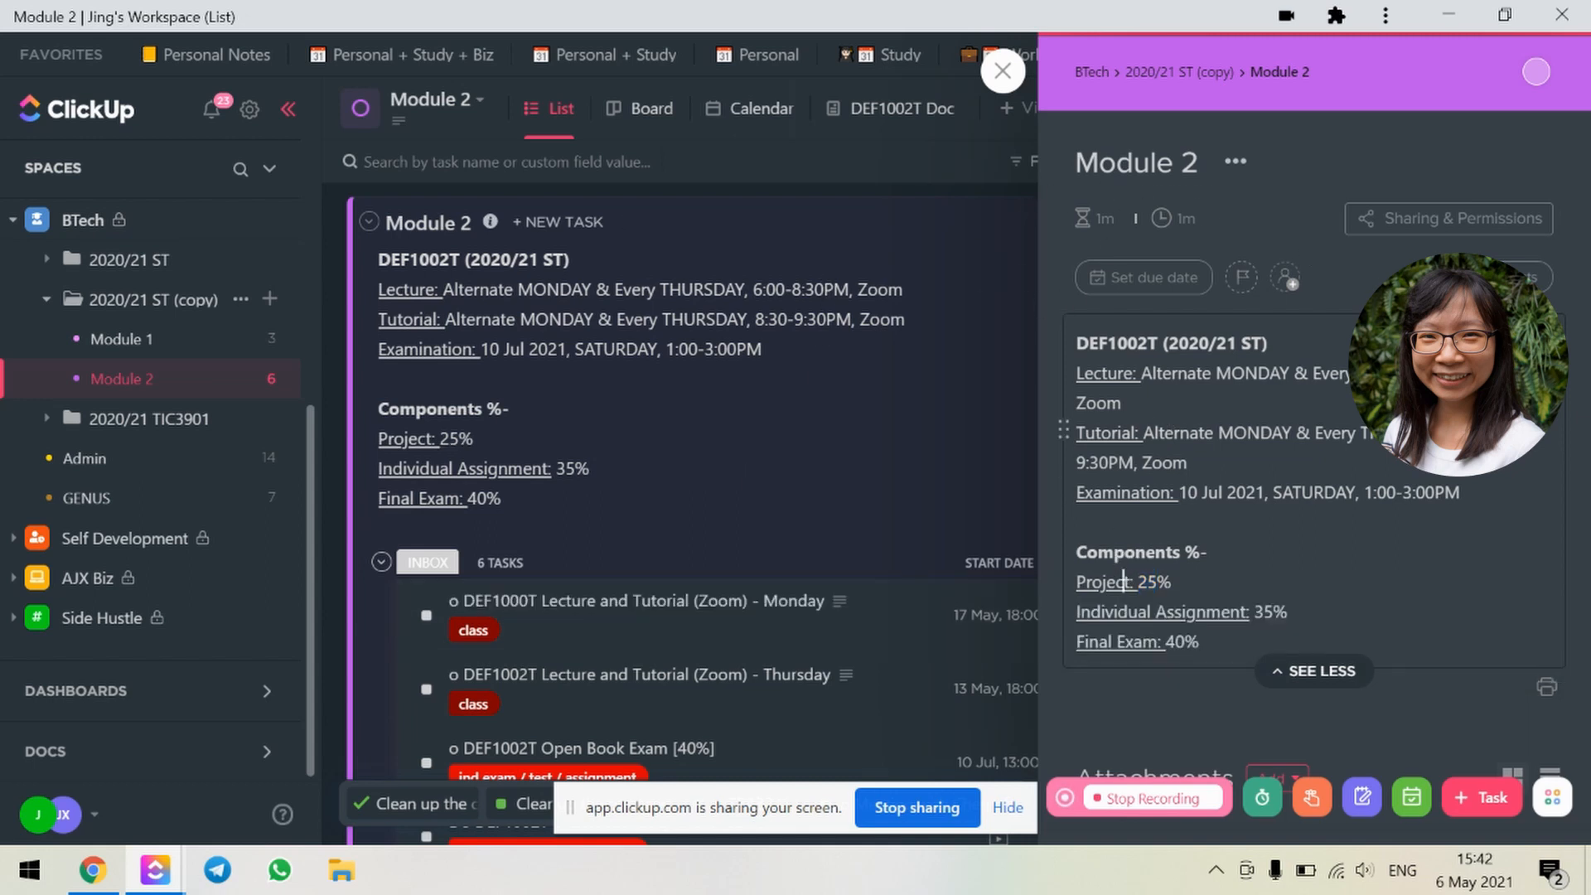
left_click(1003, 72)
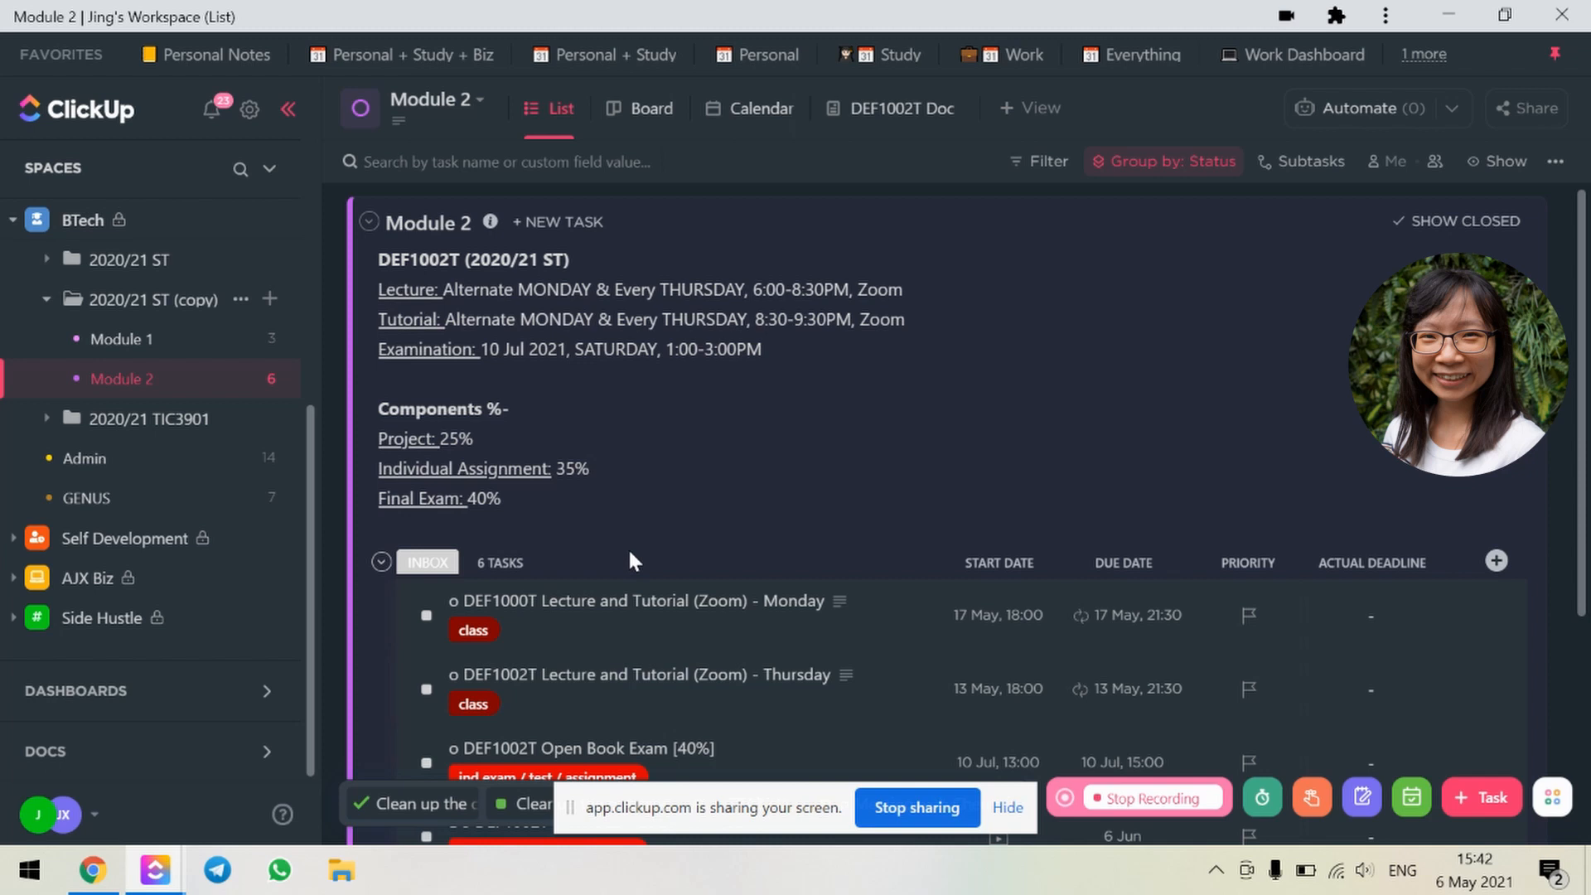
Step: Sort the Module 2 tasks by start date ascending, with due date ascending as the second sort level
scroll(634, 539, "down", 3)
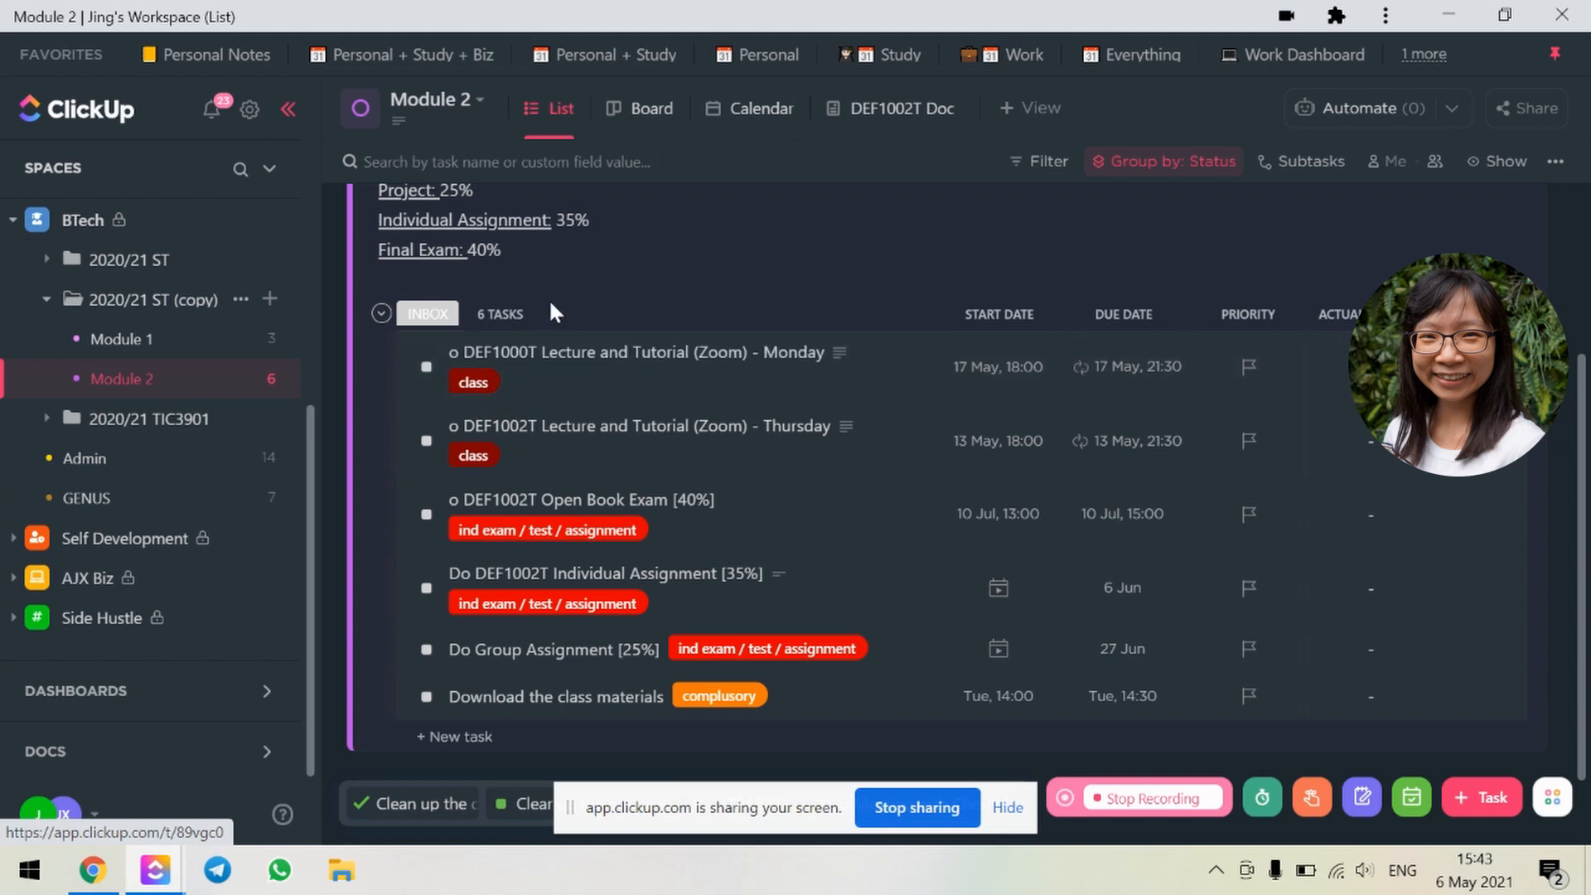
scroll(630, 527, "down", 1)
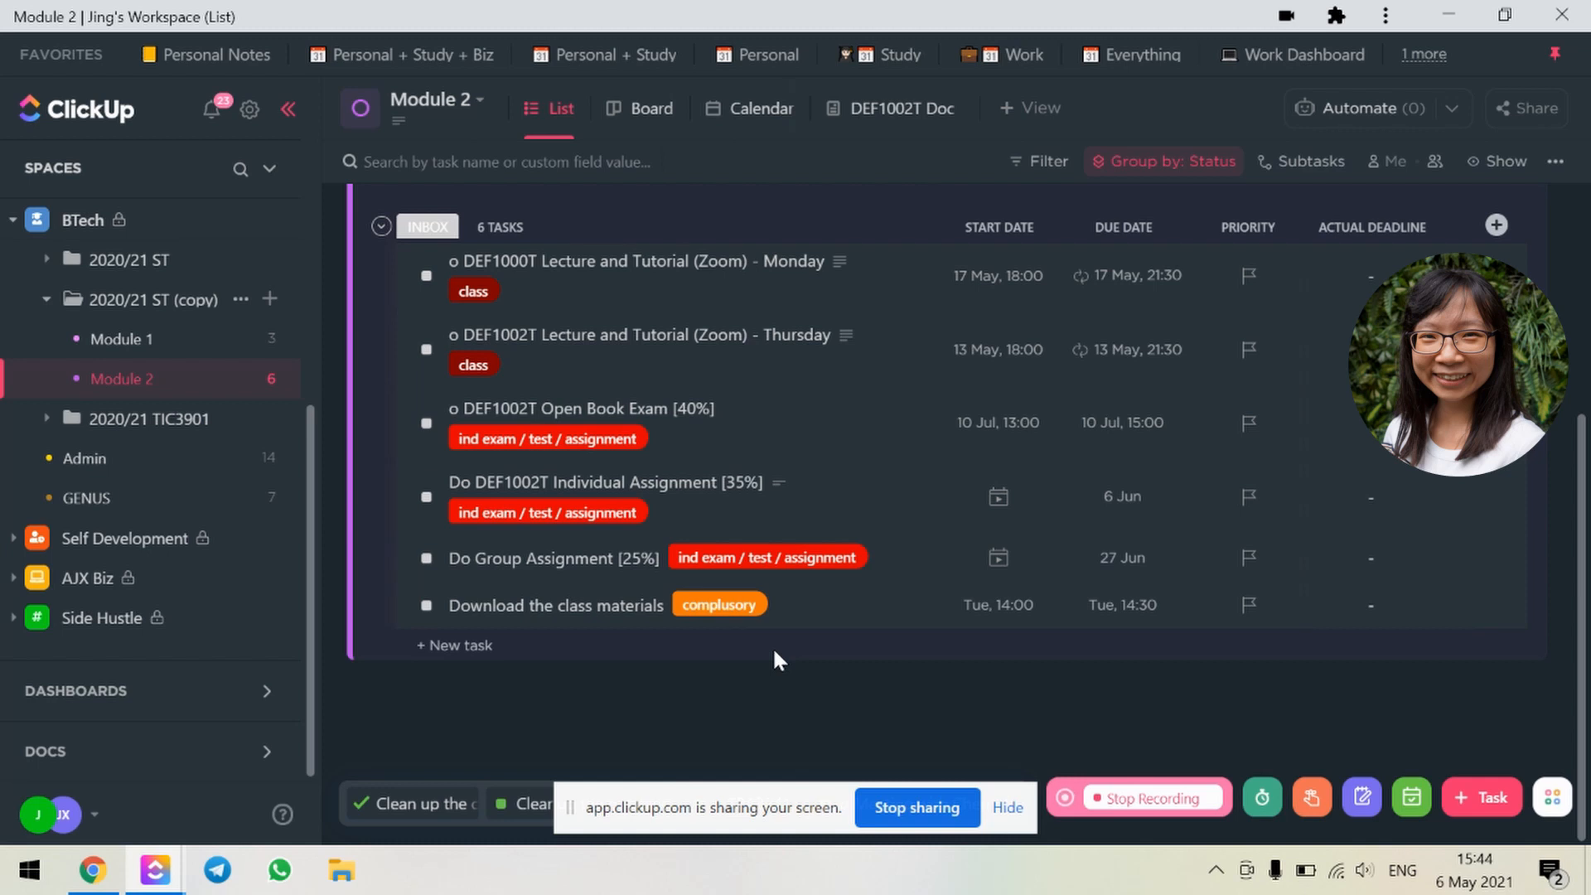
scroll(1170, 421, "up", 2)
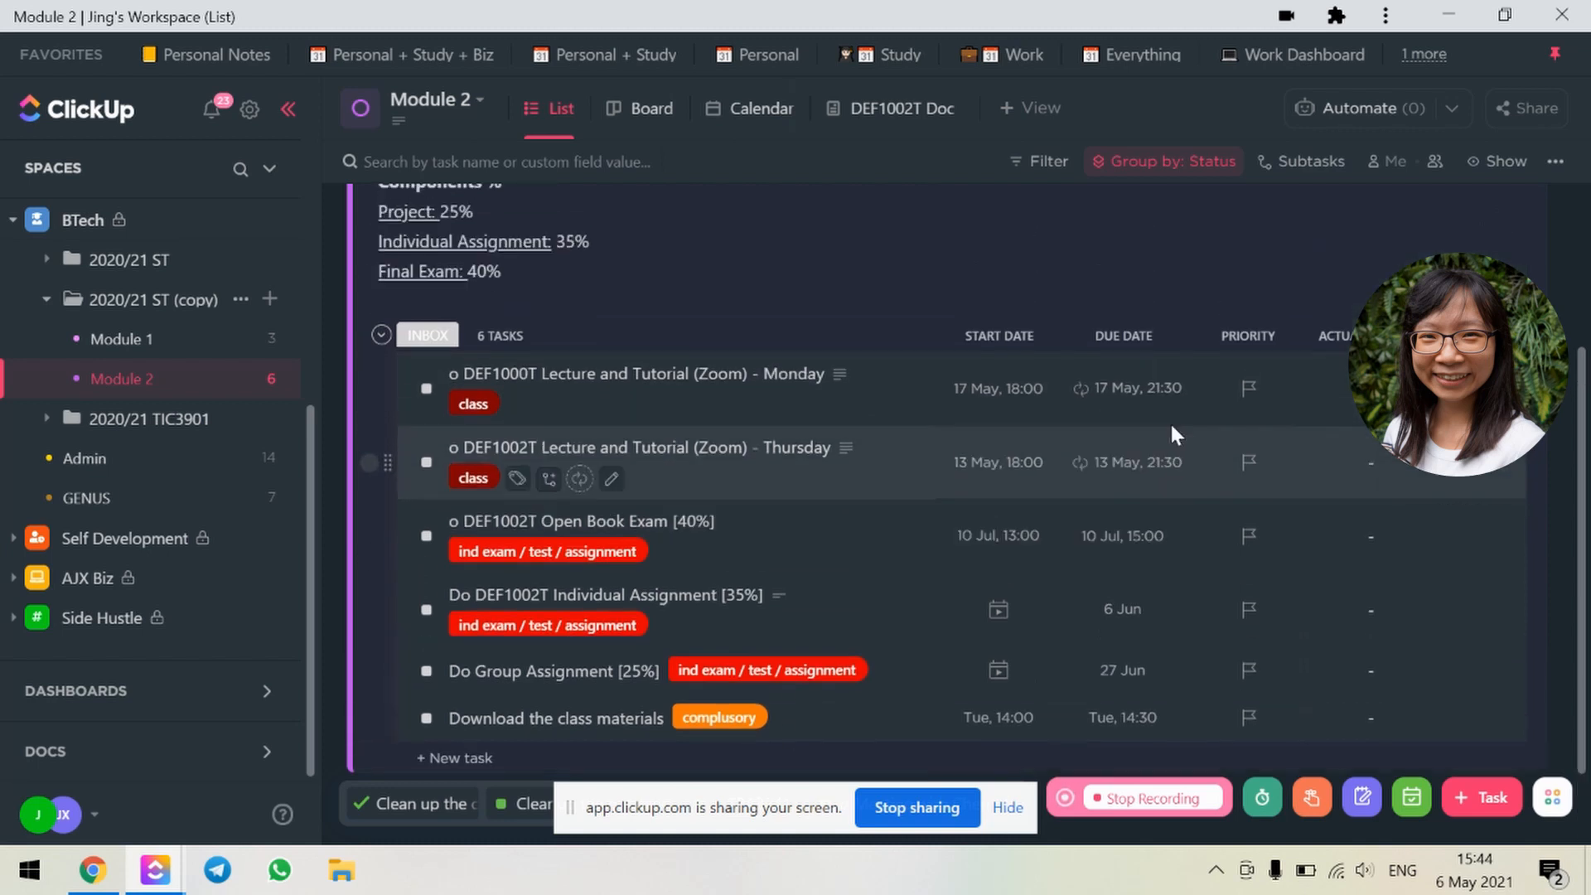
left_click(1041, 347)
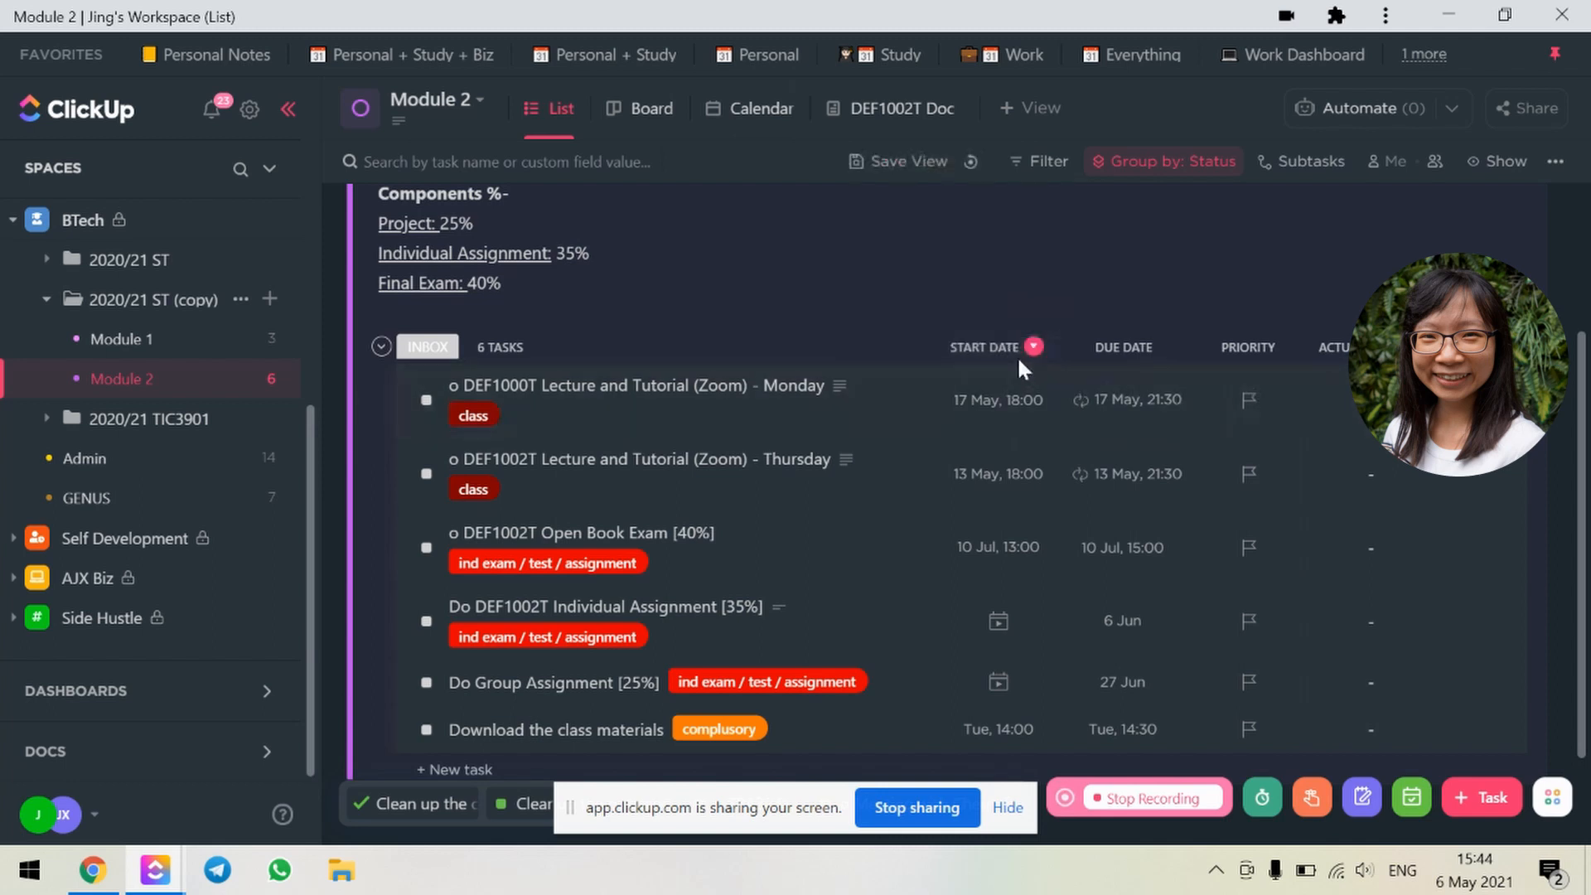
left_click(1022, 346)
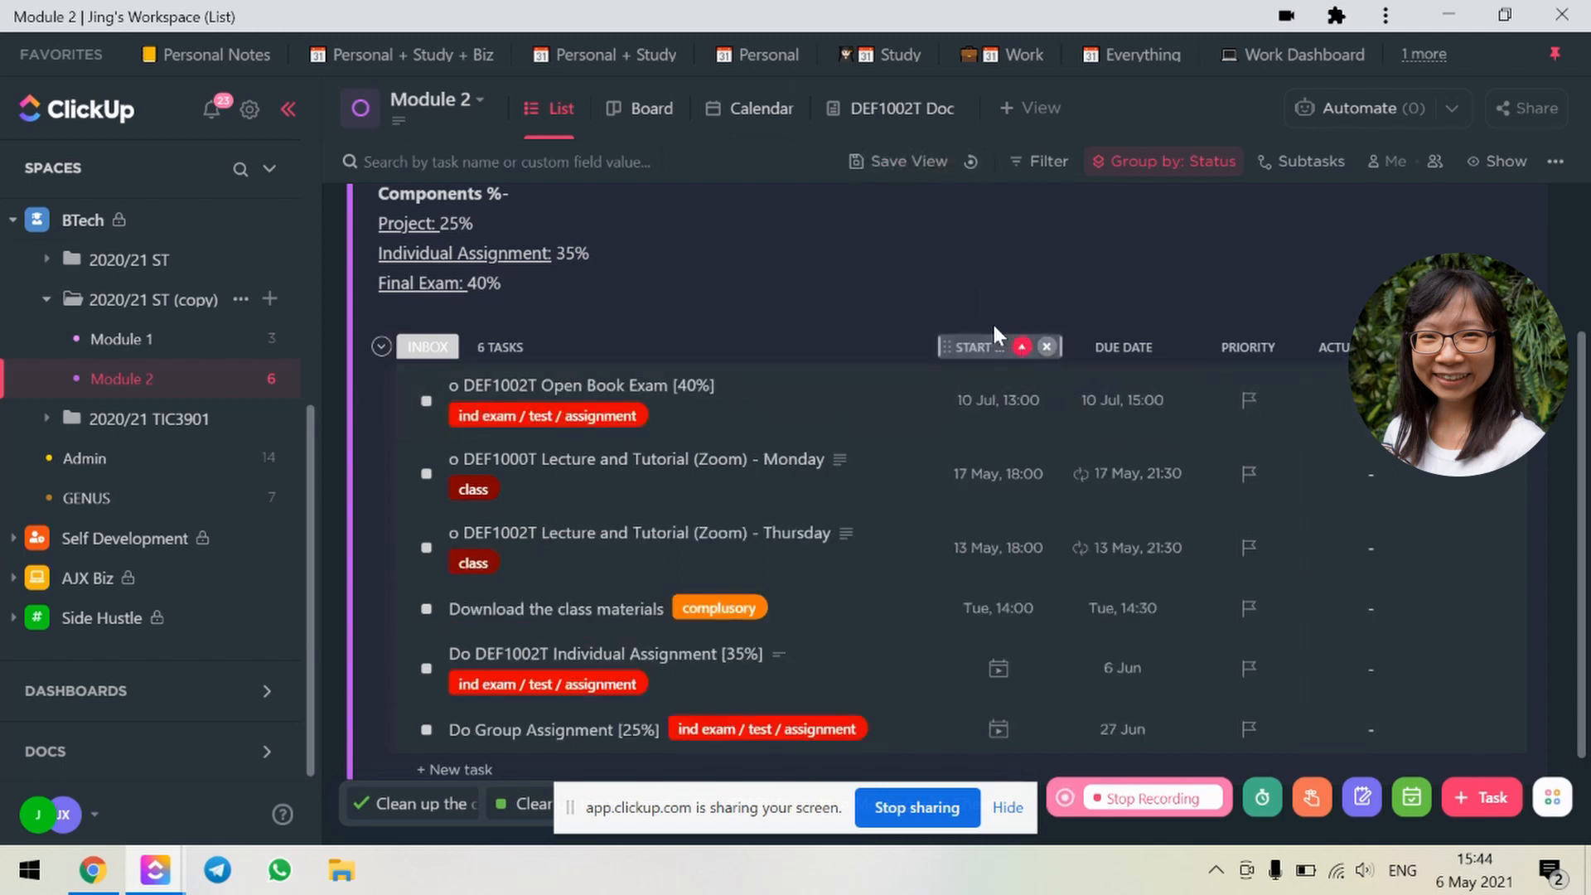
left_click(1160, 347)
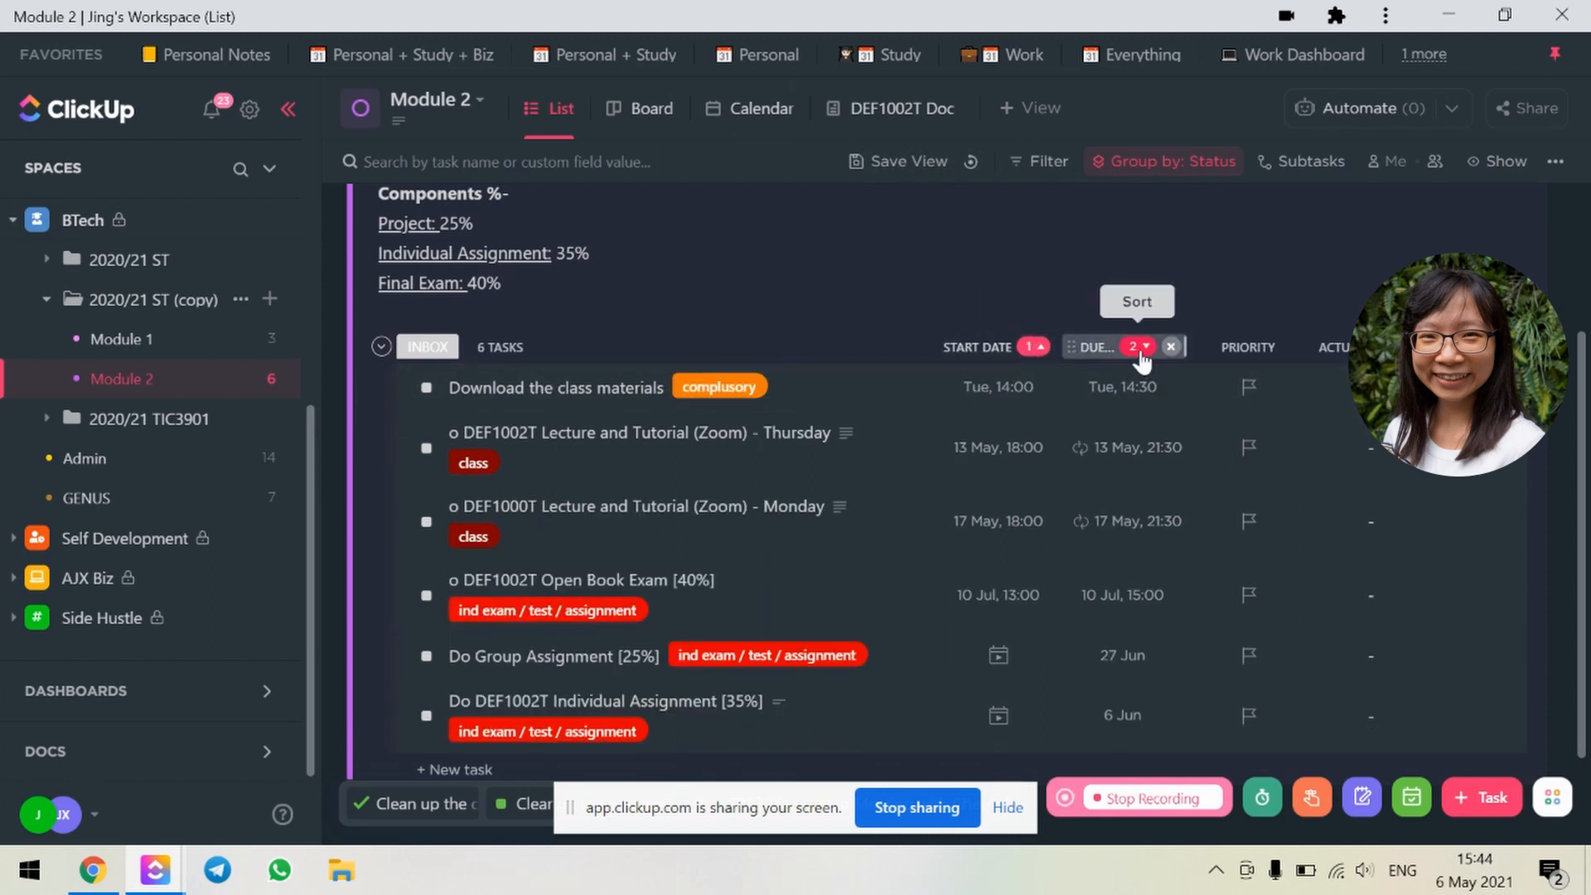
left_click(1152, 346)
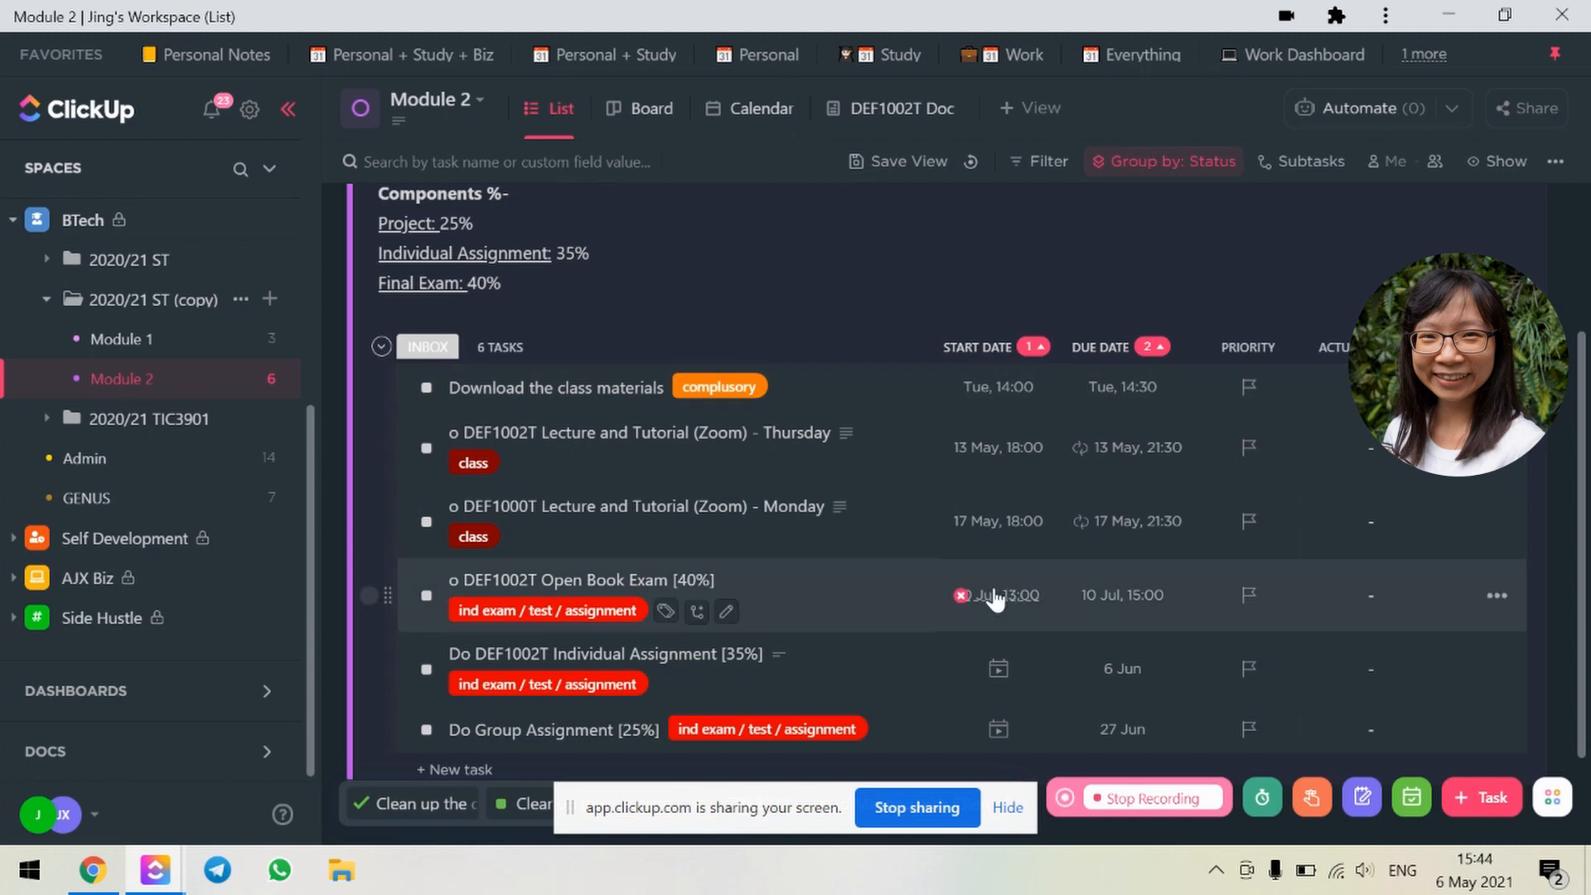
Step: Set the start date of the DEF1002T Individual Assignment task to 6/6/2021
scroll(1002, 595, "down", 2)
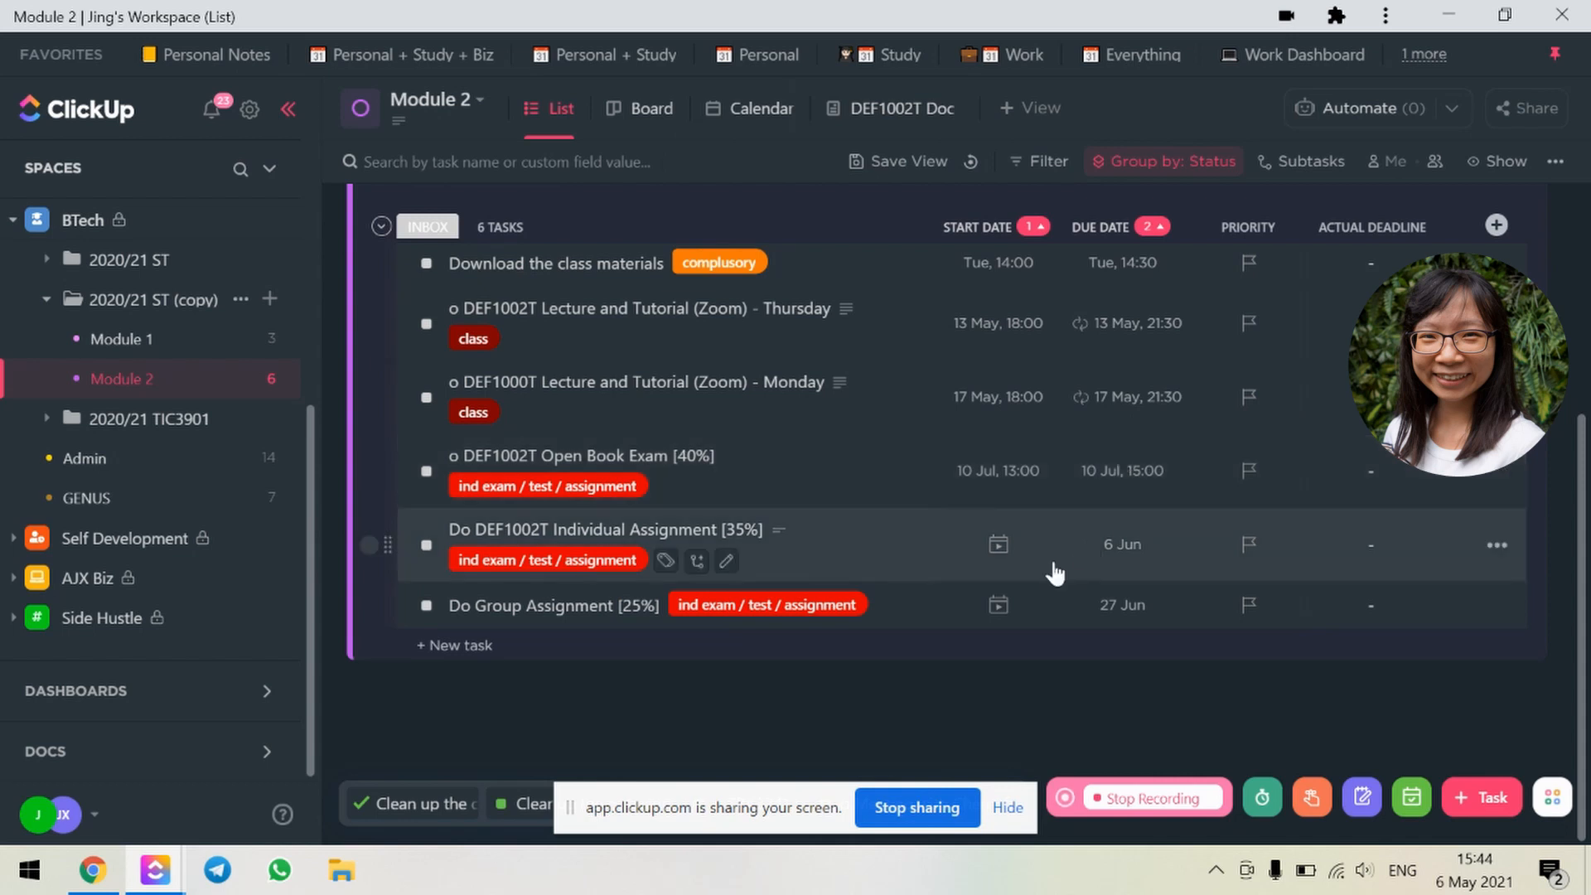
left_click(999, 547)
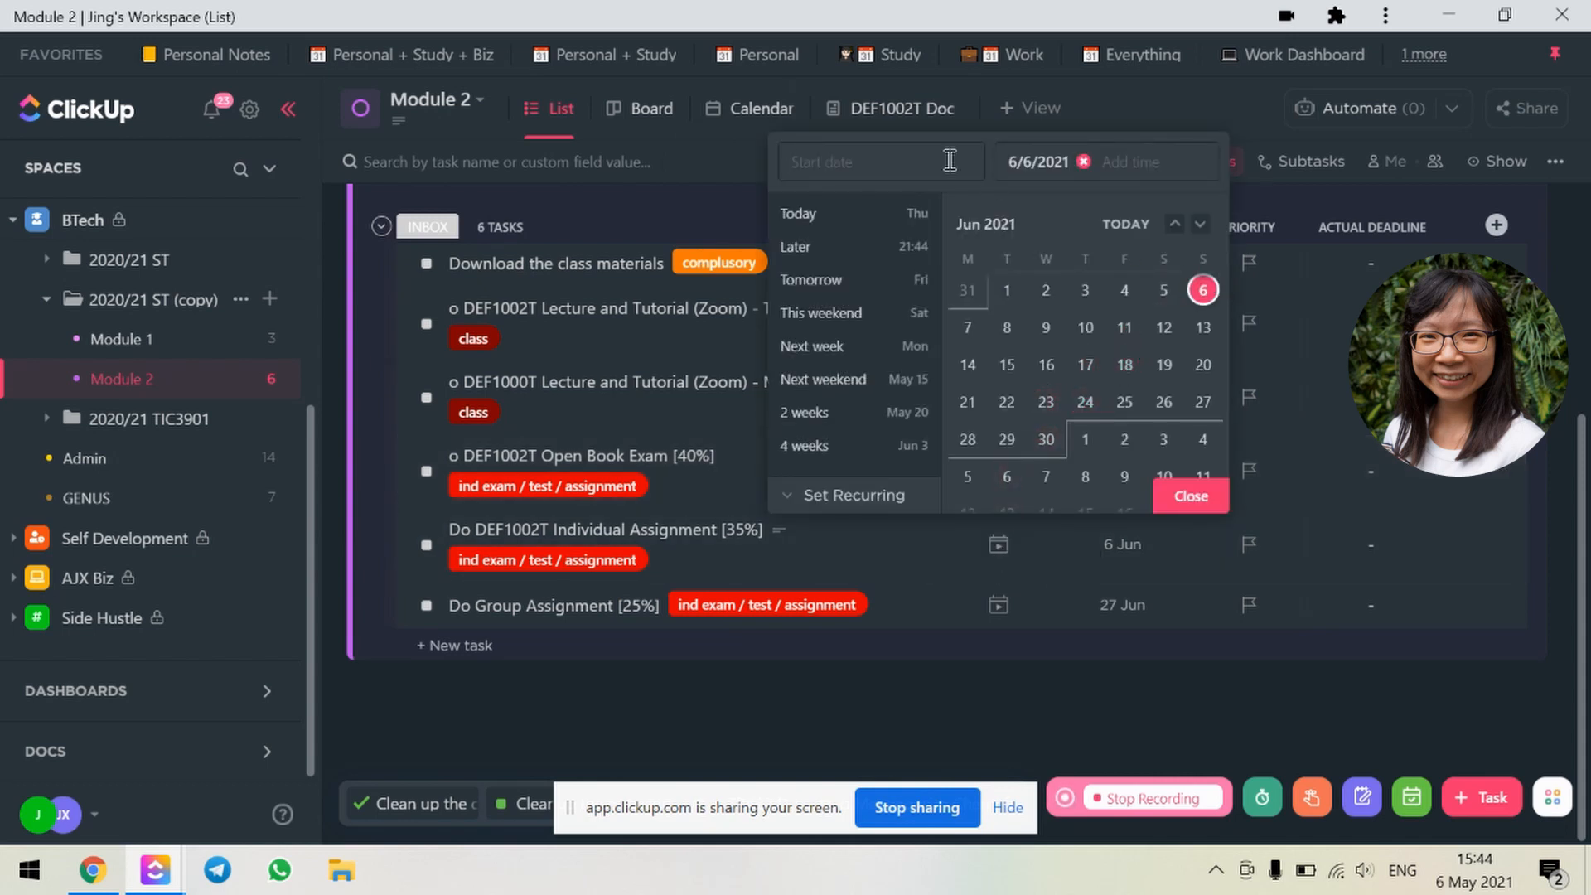
left_click(1203, 290)
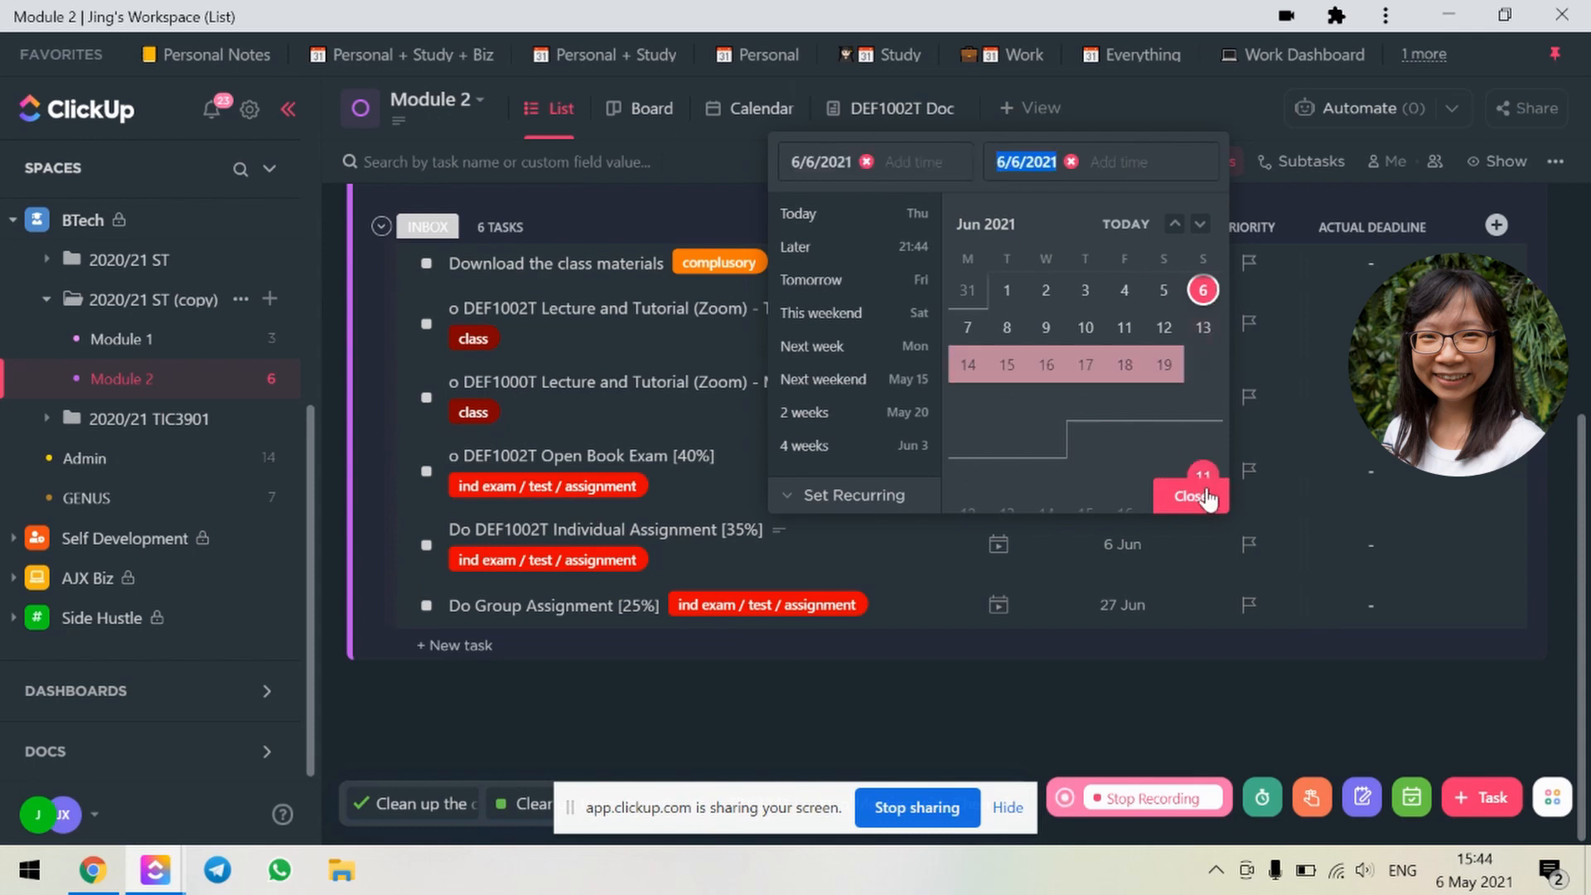
left_click(1207, 498)
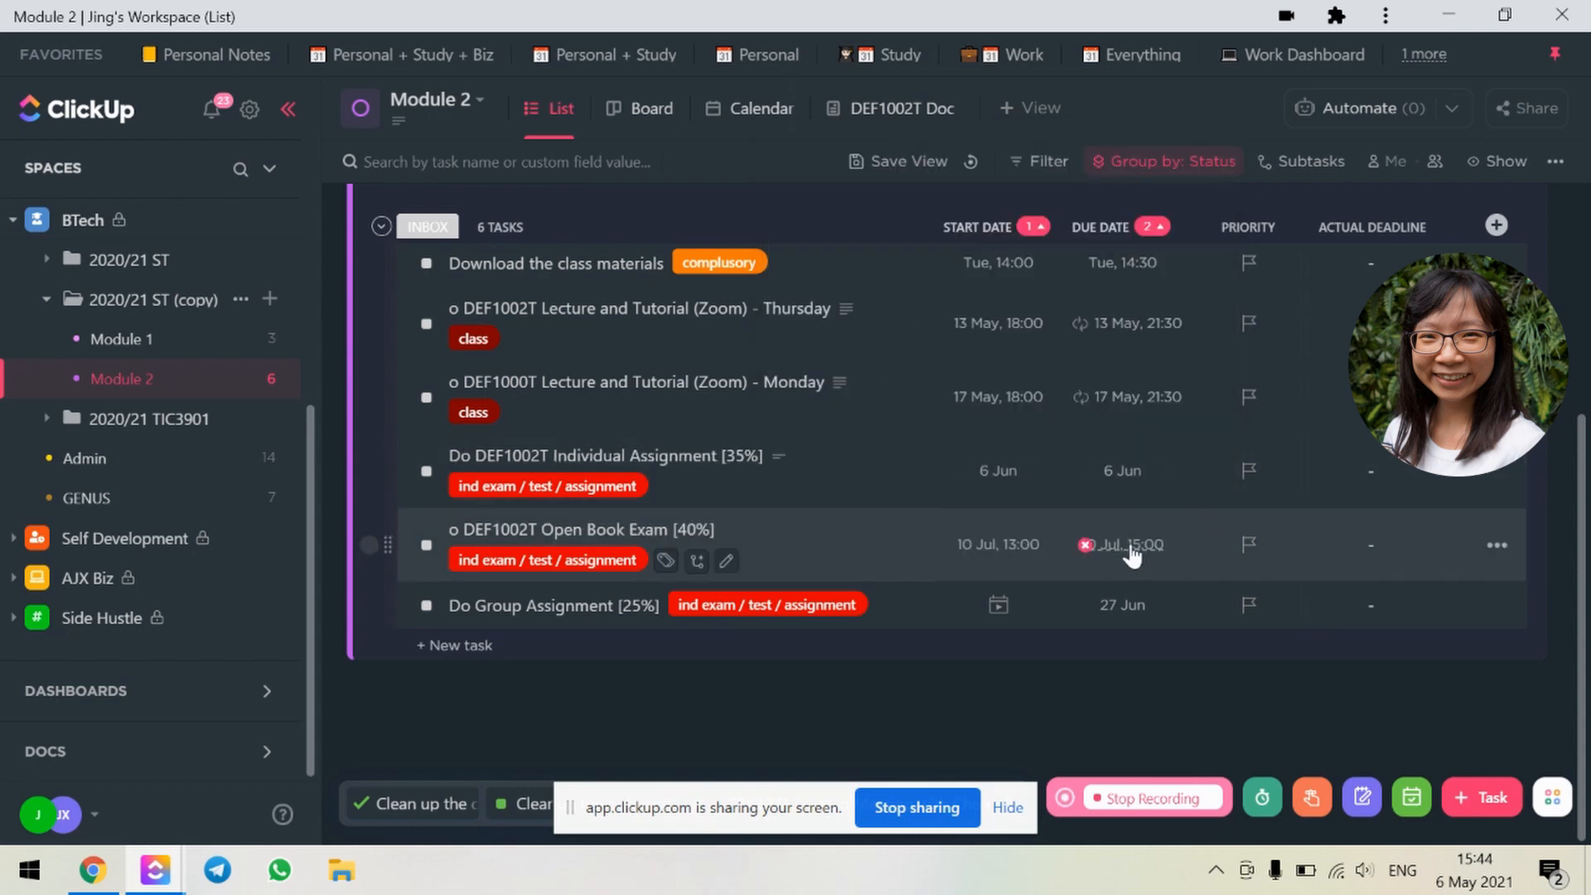
Step: Set the start date of the Do Group Assignment [25%] task to 27/6/2021
left_click(999, 605)
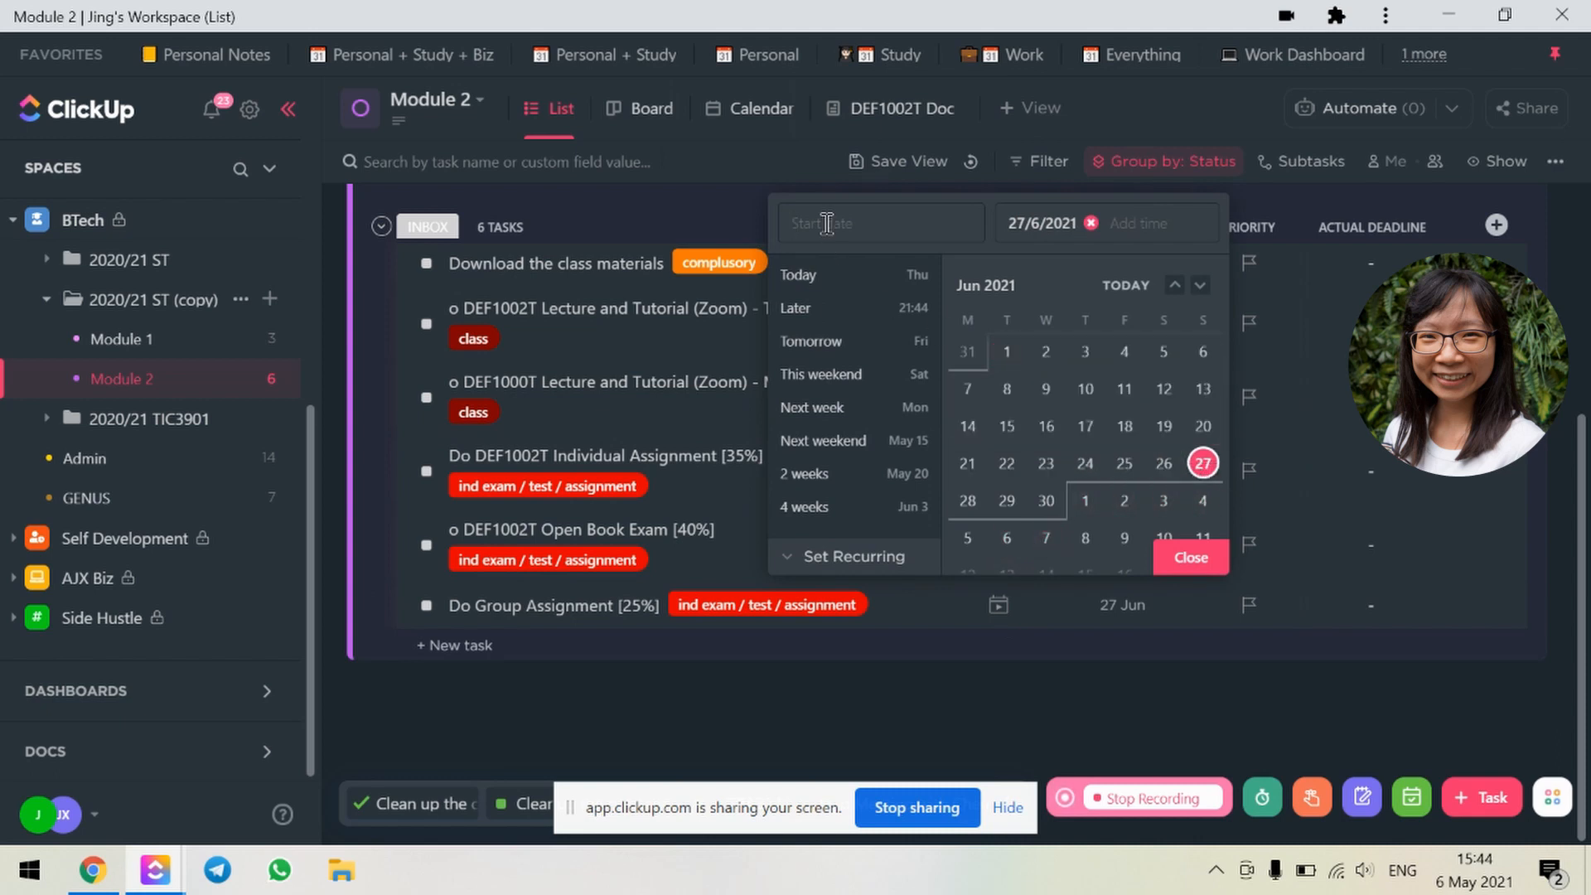
type("27/6/2021")
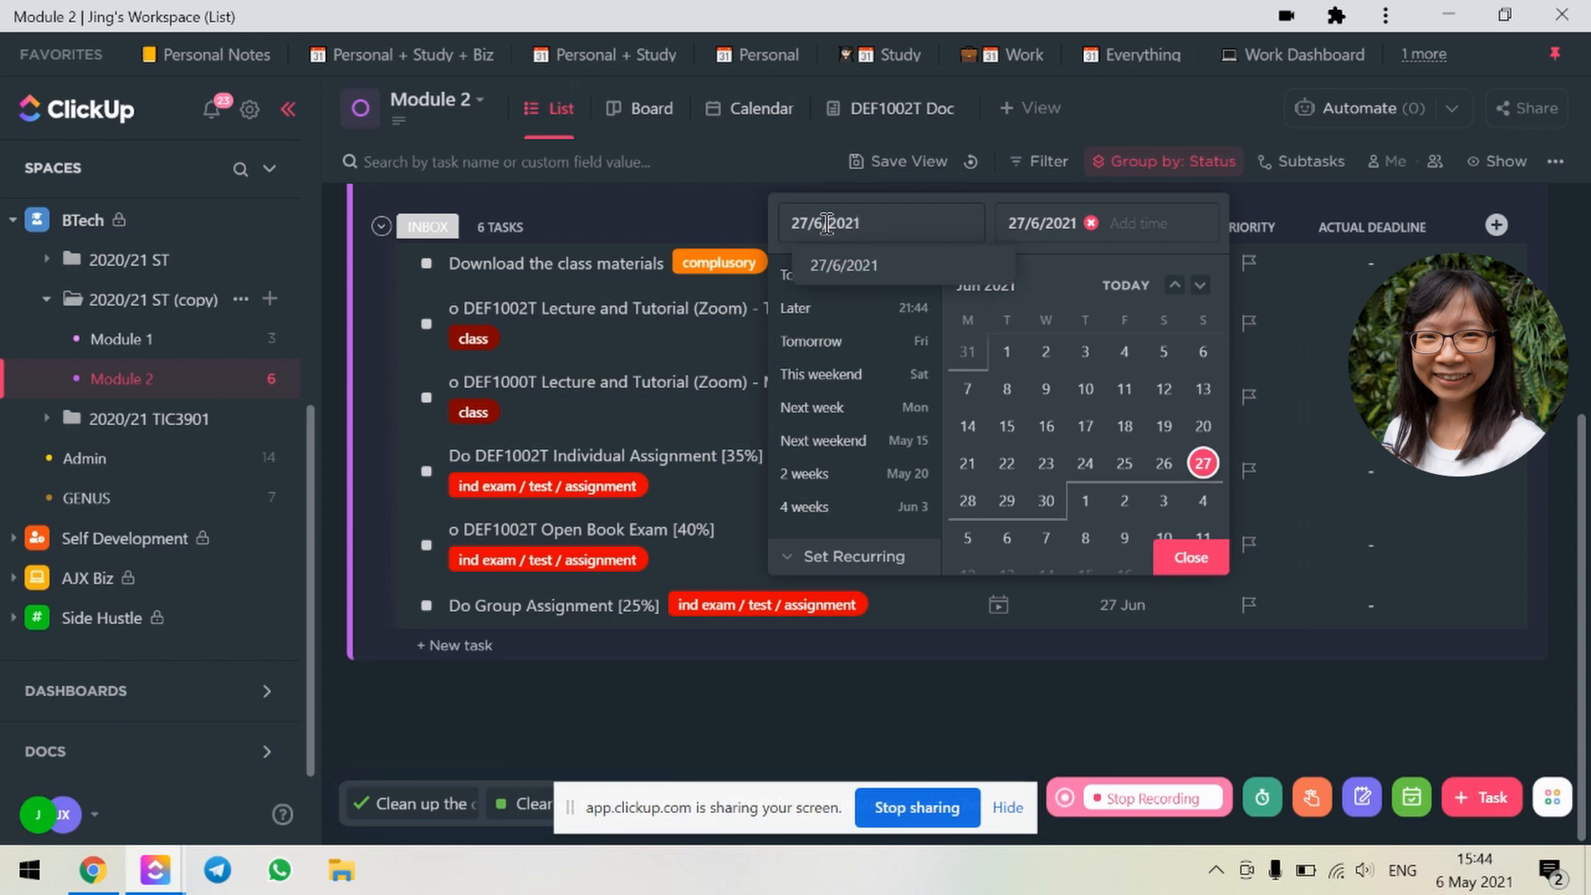
key("Return")
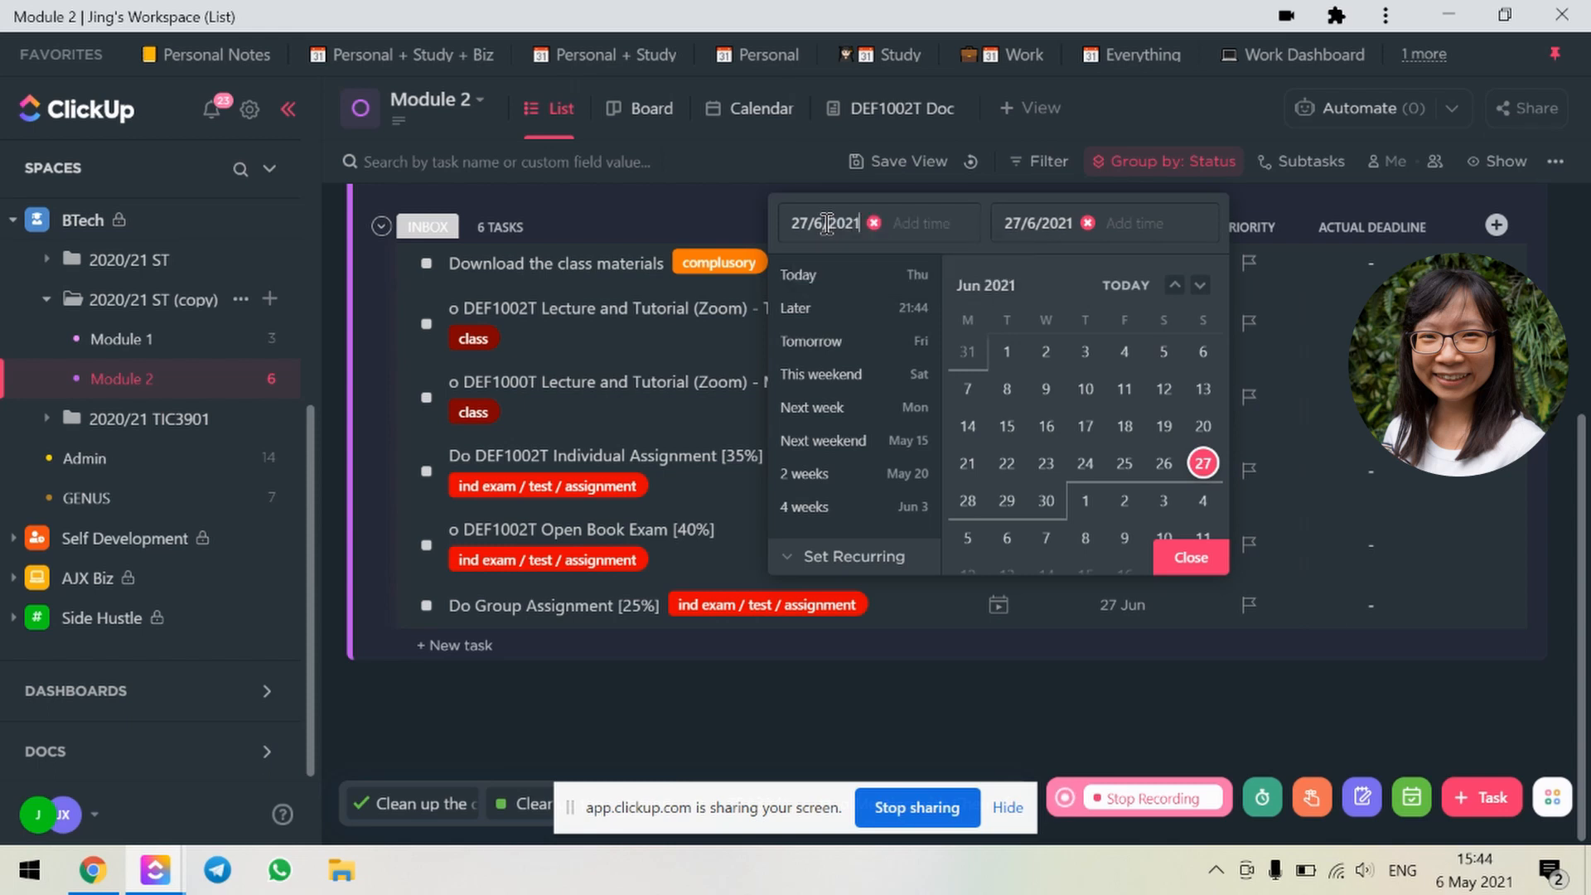
left_click(1191, 558)
Step: Save the sorted Module 2 list view for everyone
scroll(856, 508, "up", 4)
scroll(853, 472, "down", 1)
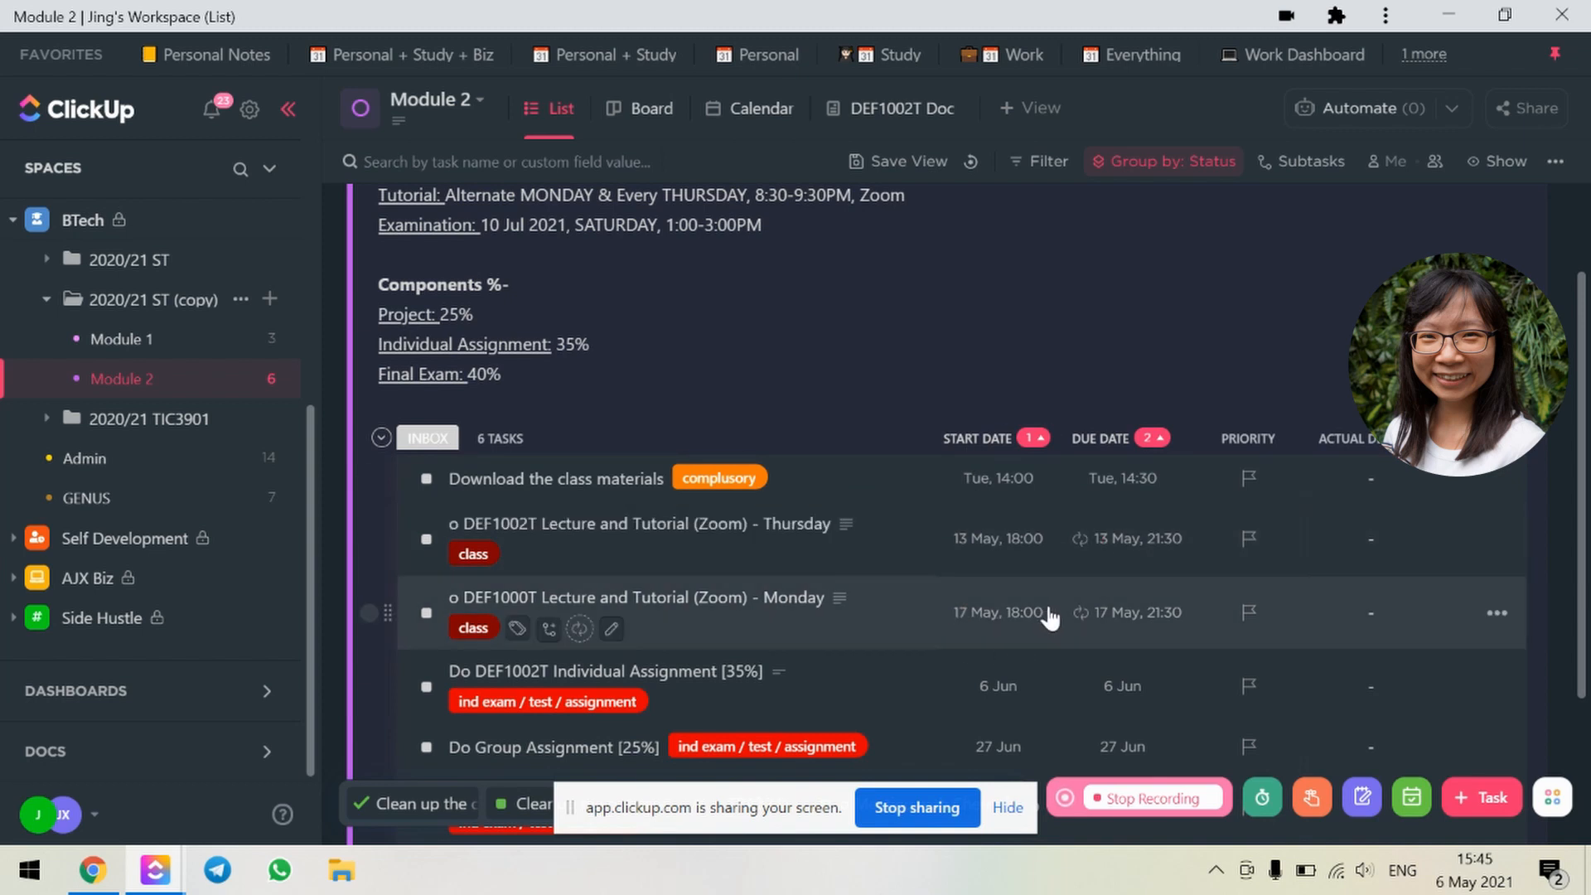
scroll(1047, 590, "down", 2)
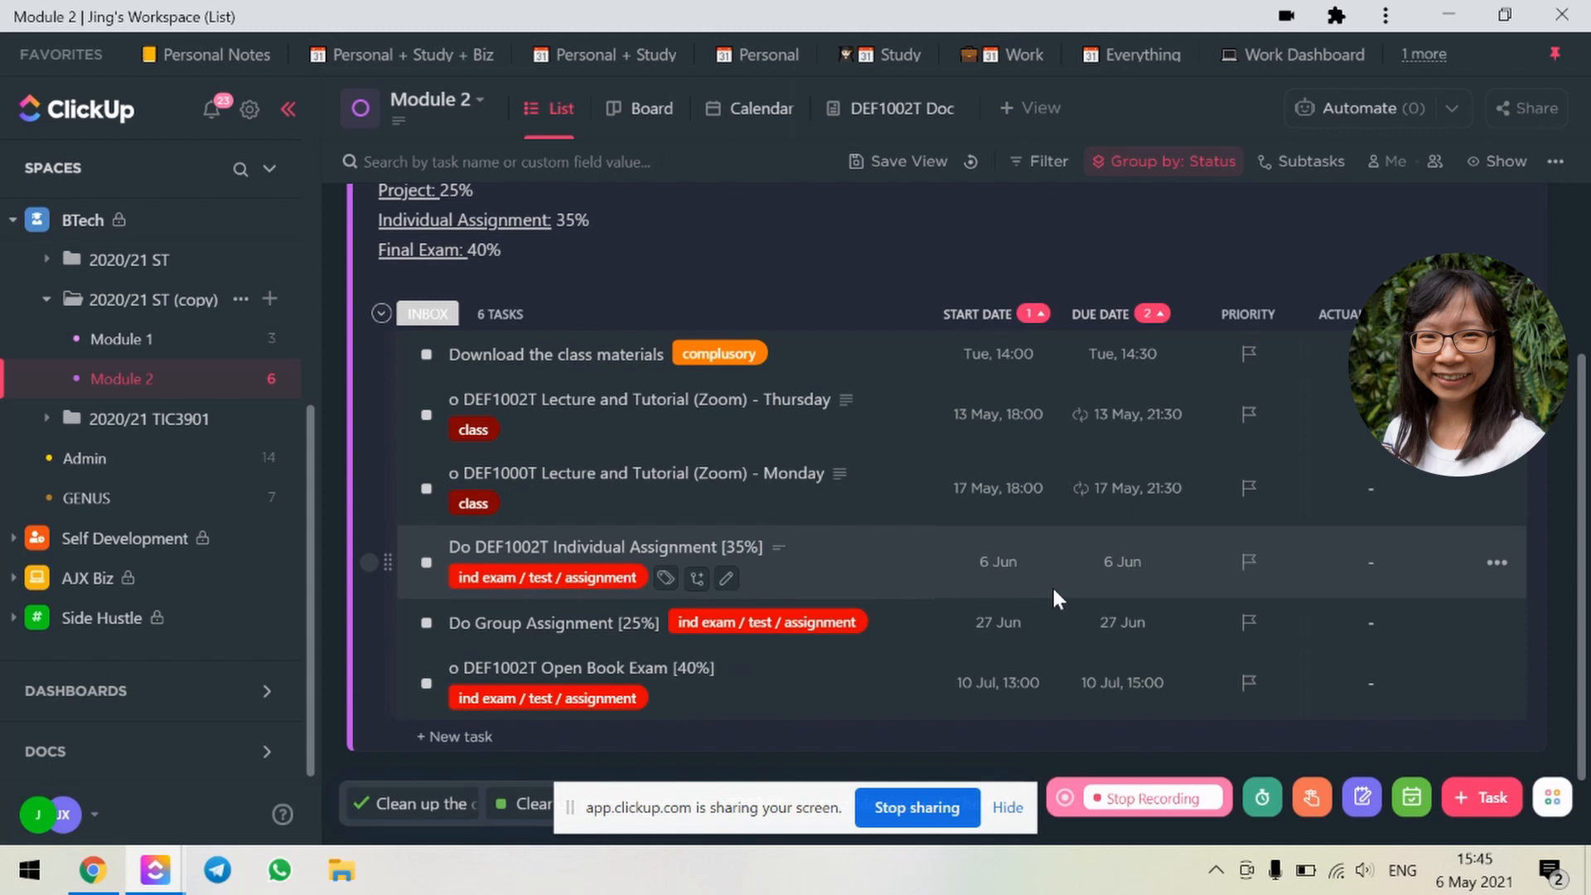
left_click(882, 160)
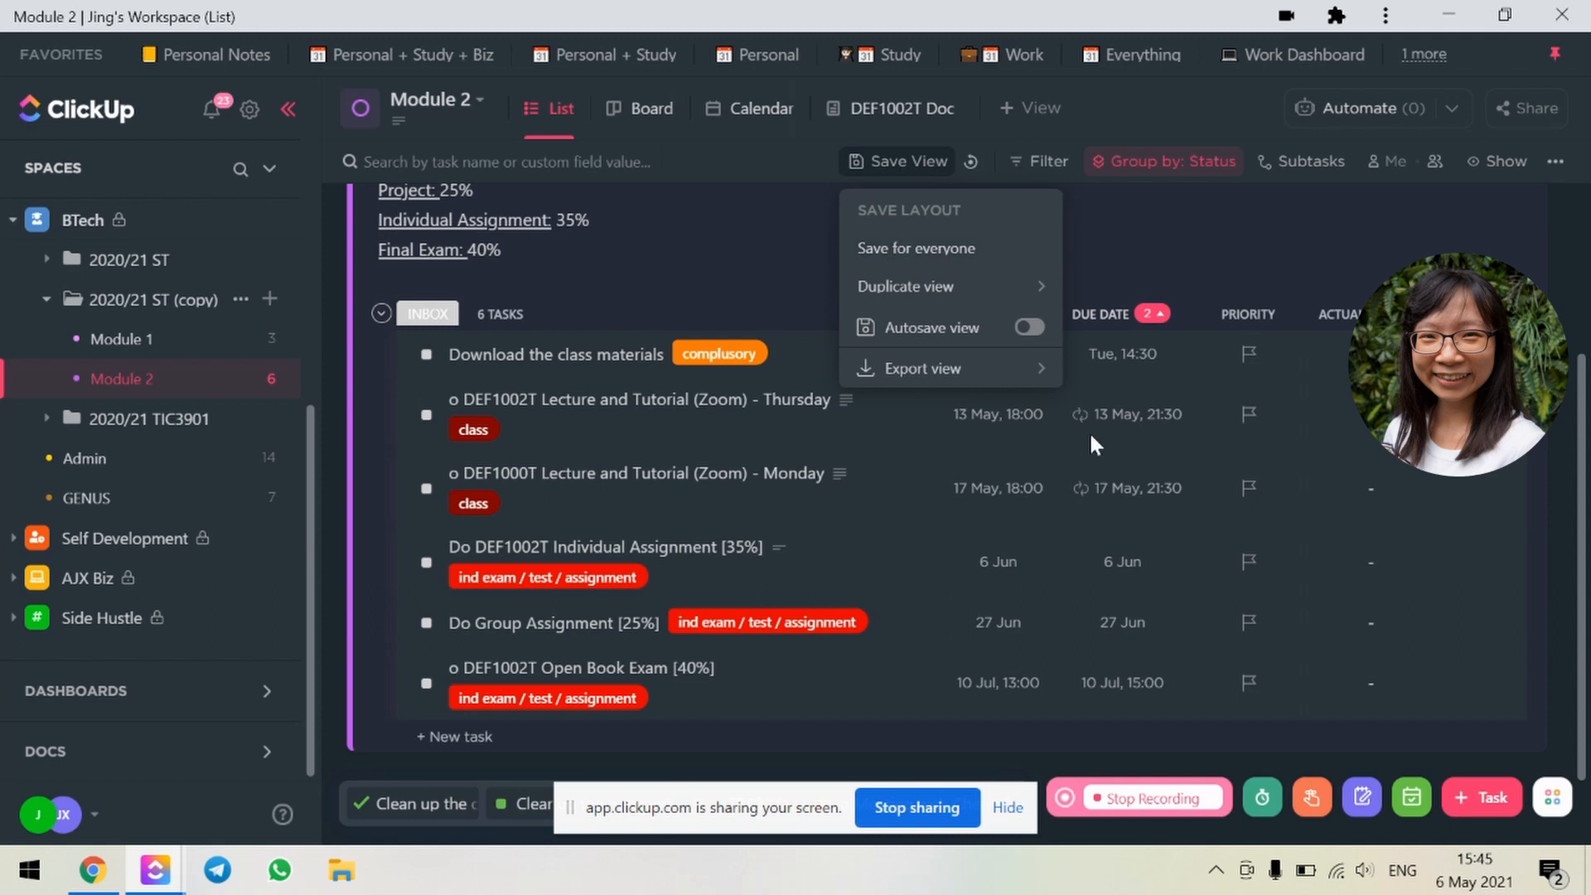
left_click(904, 257)
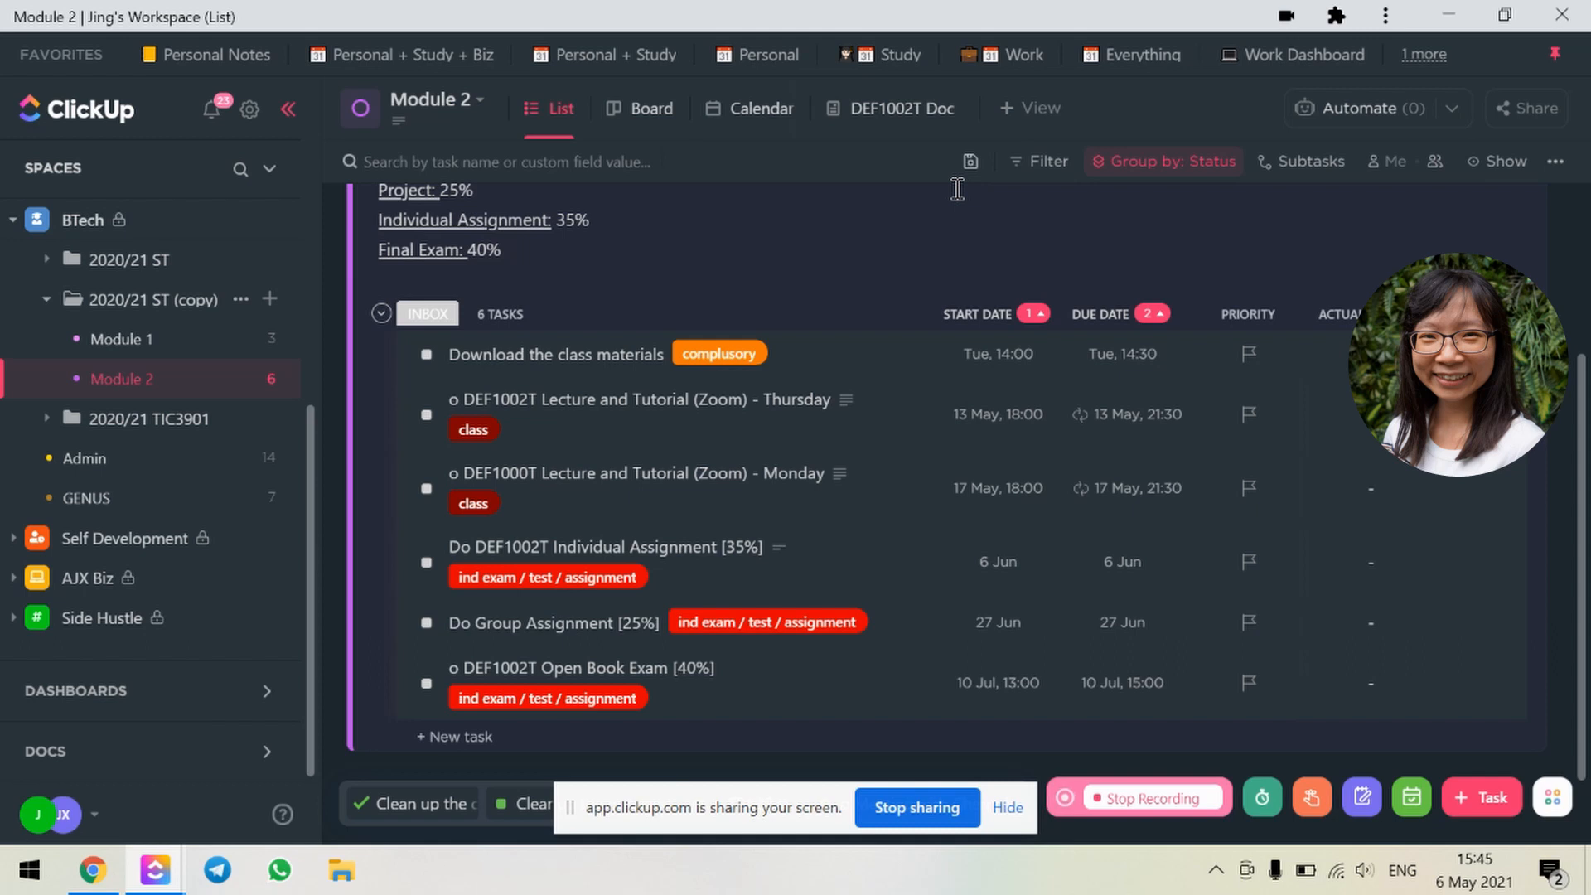
Step: Return to the Module 2 list and open the Do DEF1002T Individual Assignment [35%] task
scroll(904, 315, "up", 3)
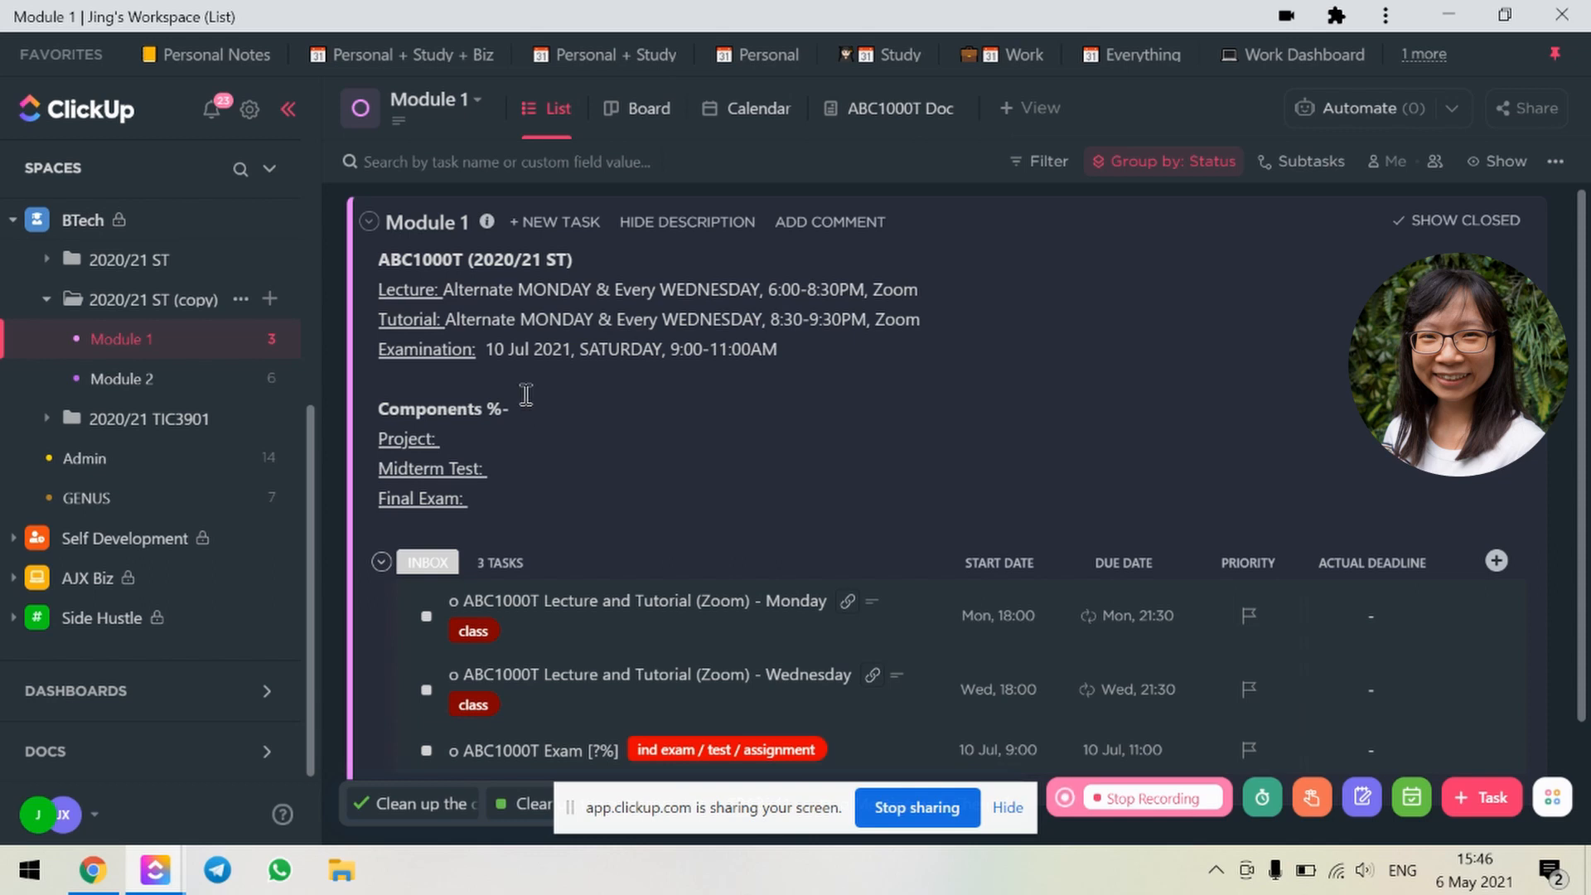
left_click(124, 379)
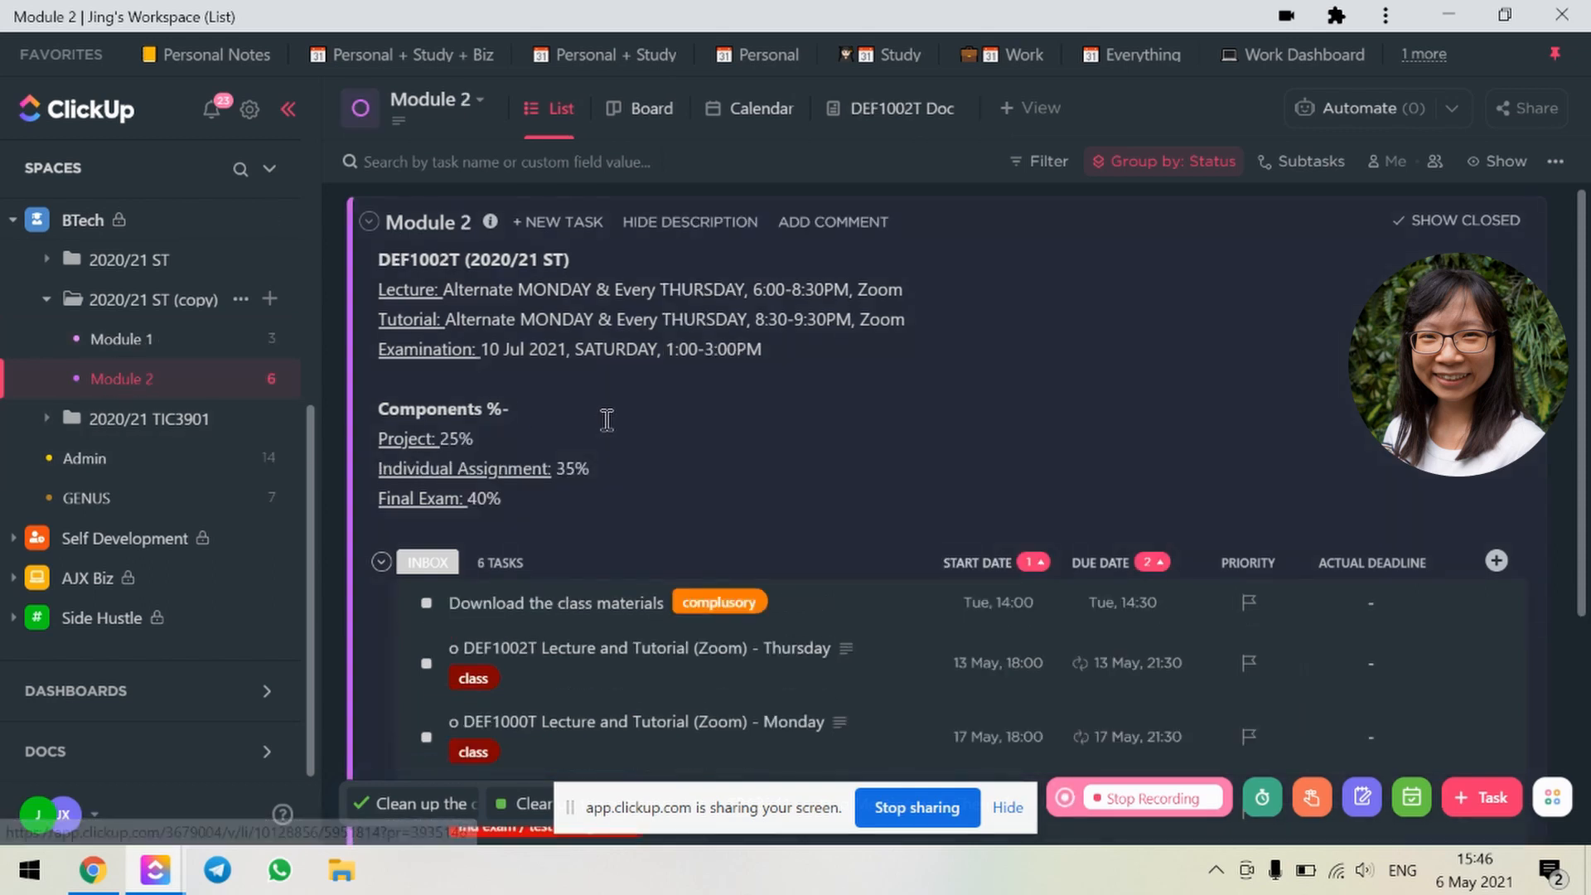
scroll(605, 418, "down", 4)
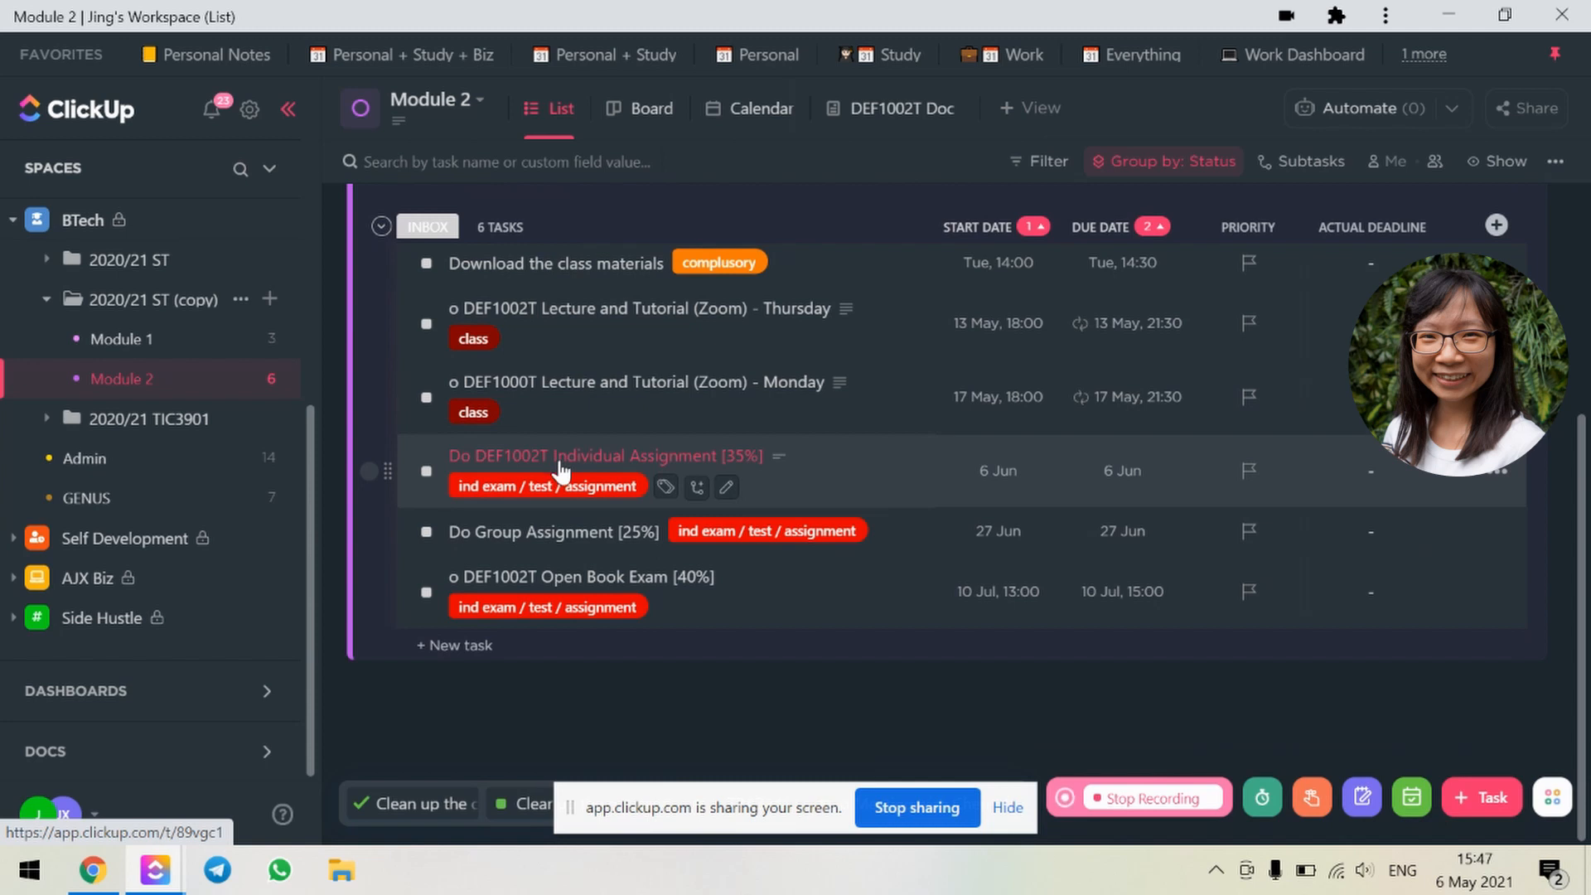
left_click(559, 462)
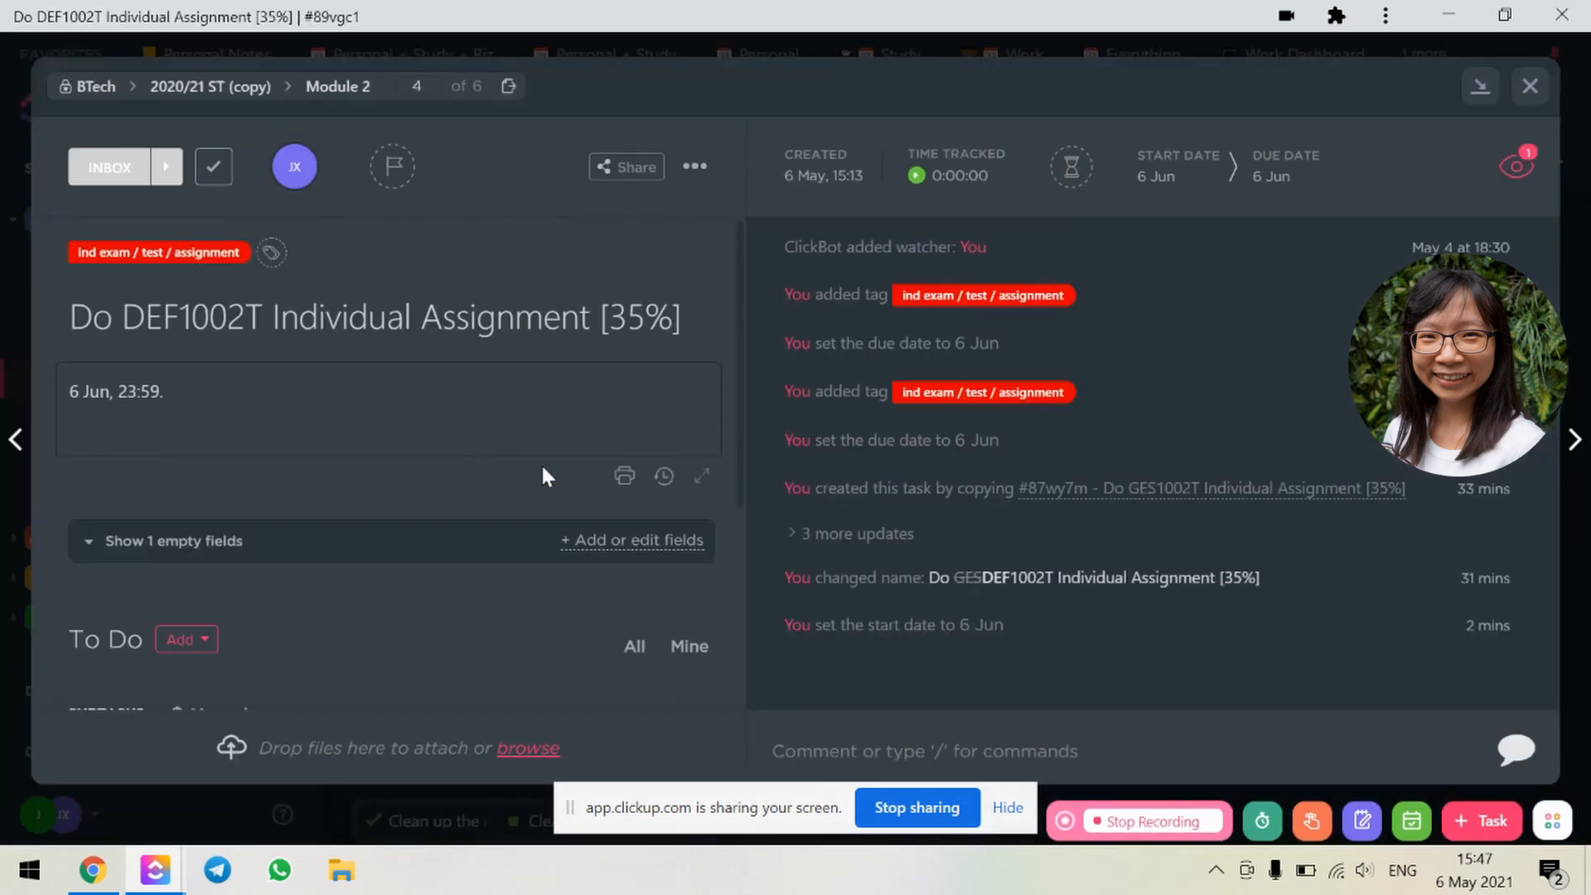
Step: Add the subtasks Write outline and Do Draft1 to the DEF1002T Individual Assignment task
scroll(434, 551, "down", 5)
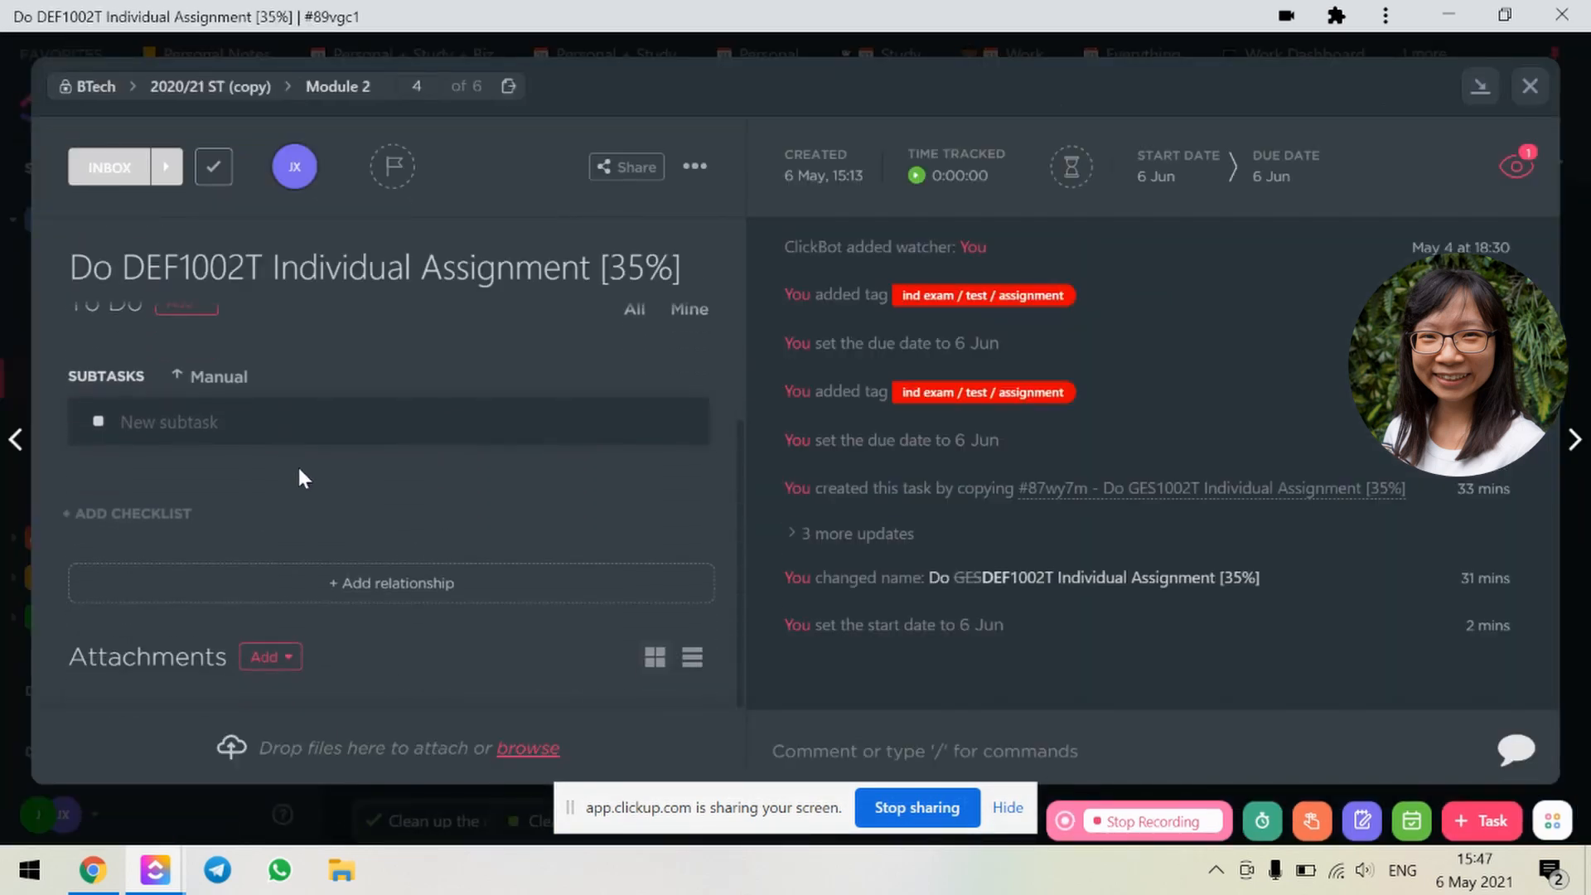
left_click(186, 421)
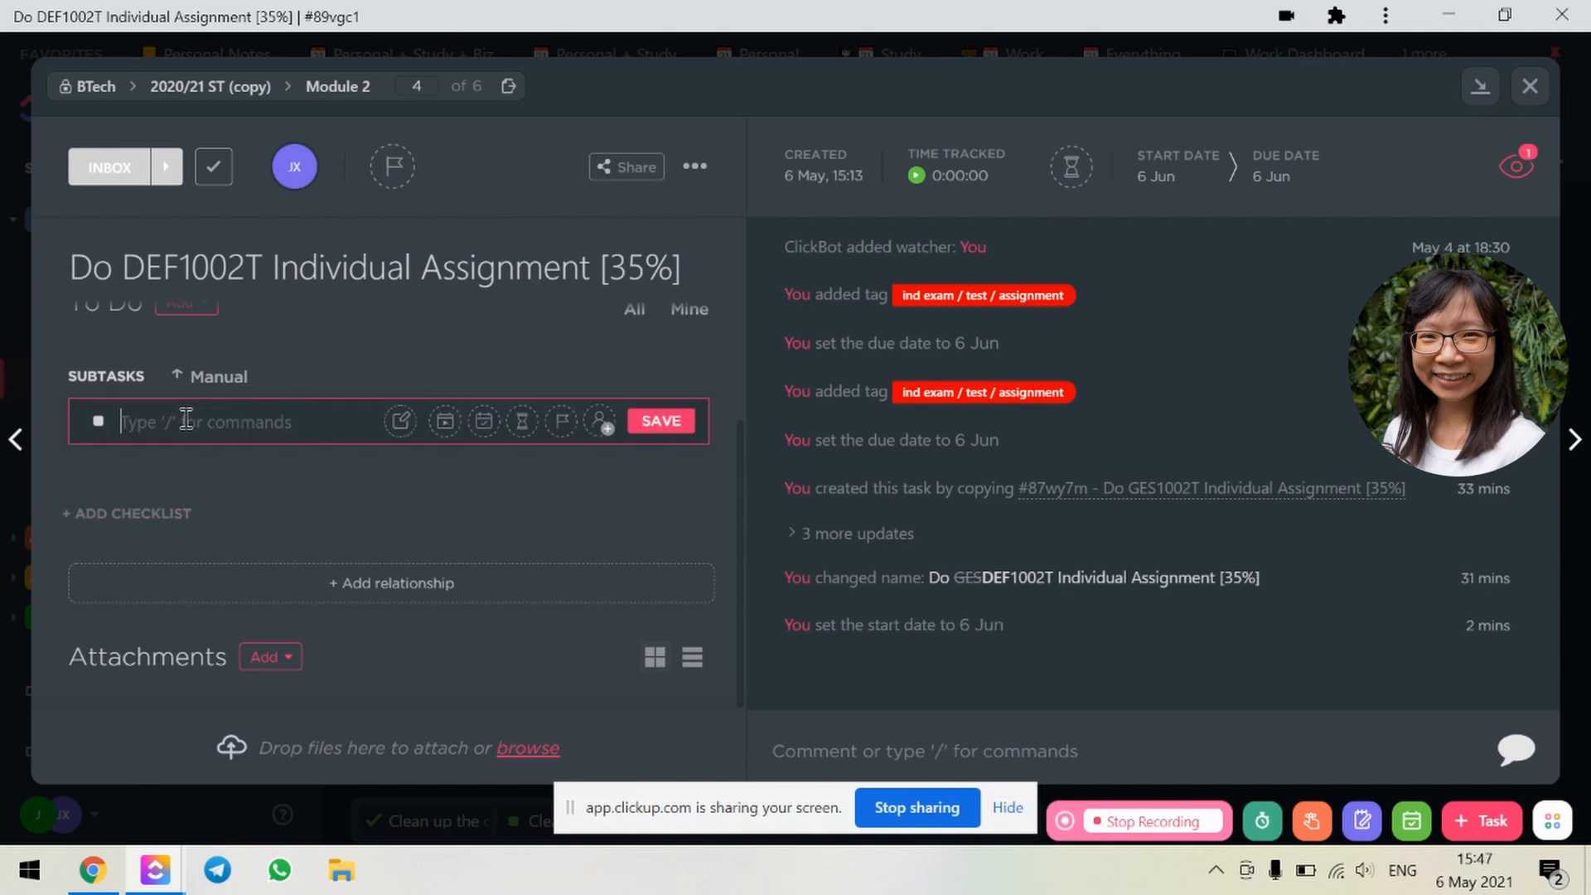
type("Write outline")
key("Return")
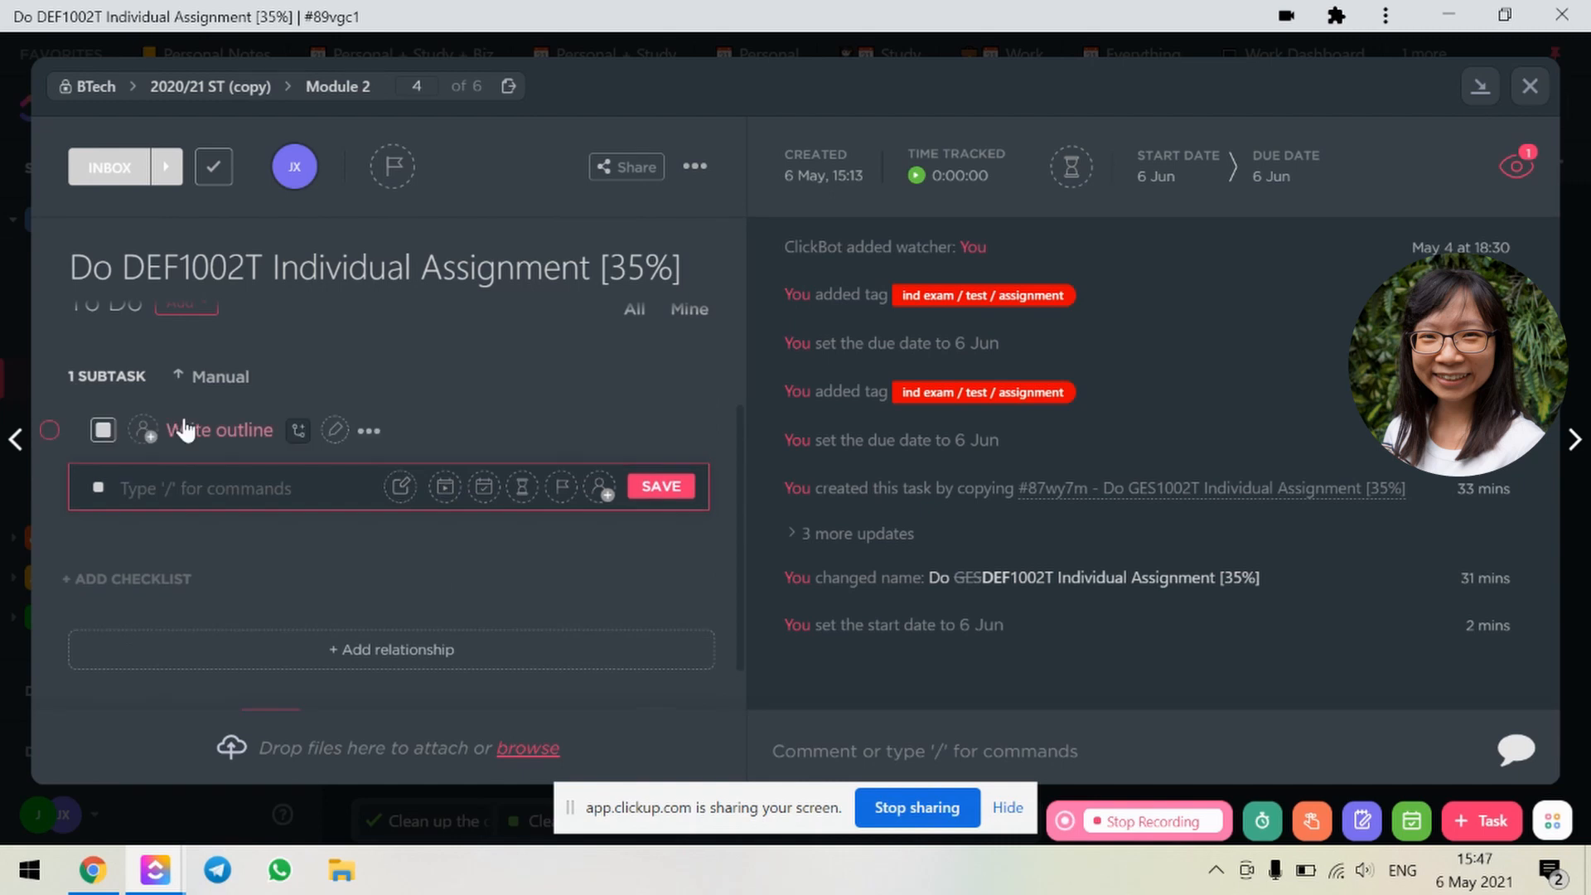
type("Do dRAFT")
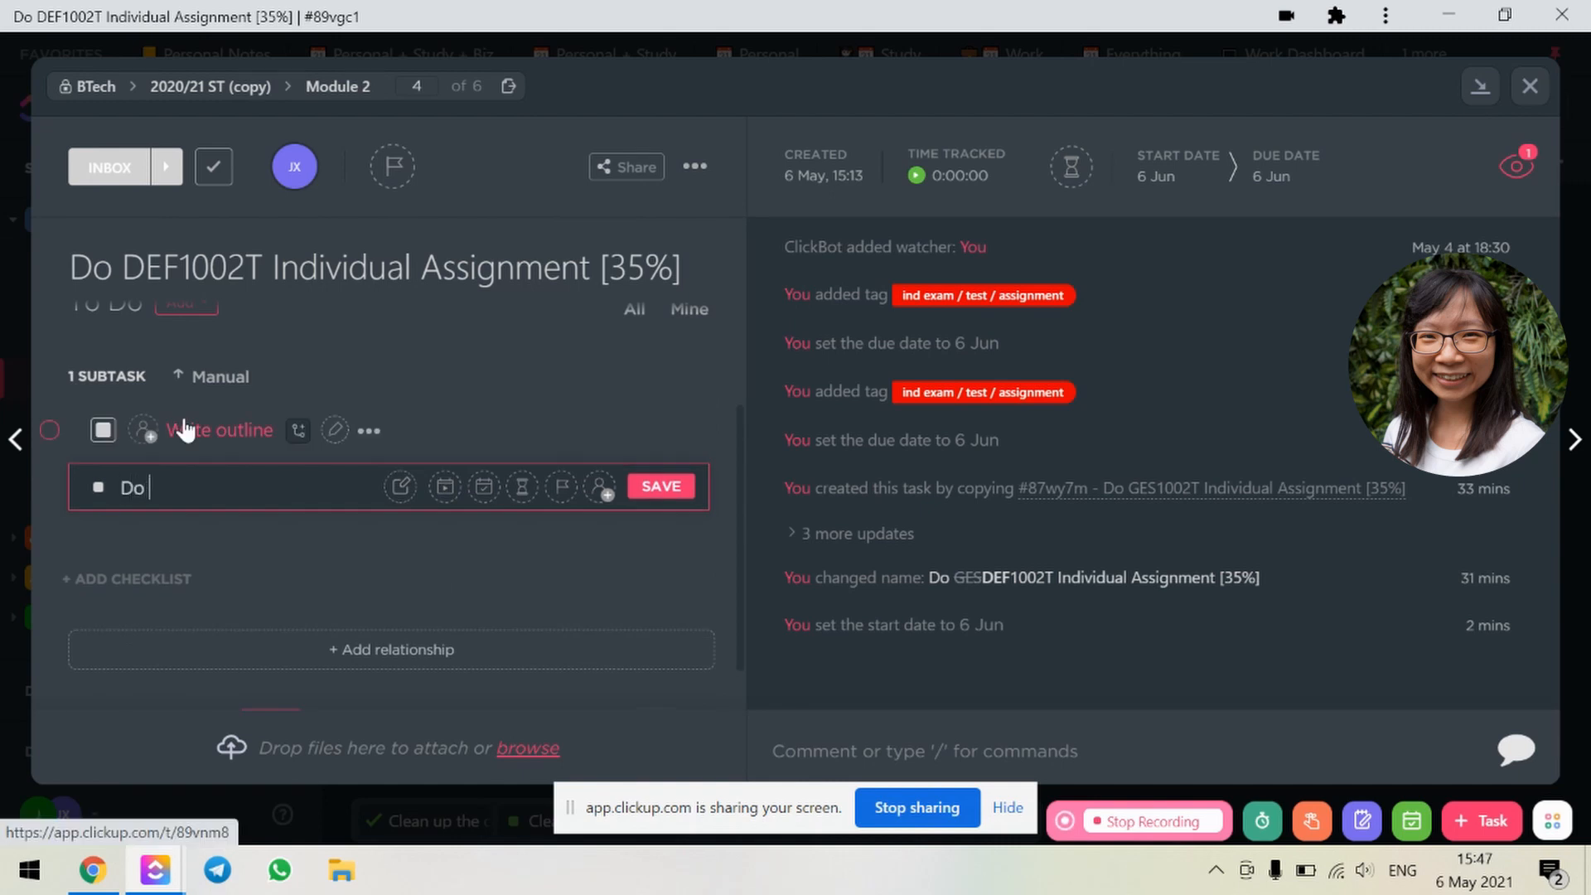
key("BackSpace")
key("BackSpace")
key("BackSpace")
key("BackSpace")
key("BackSpace")
type("Draft1")
key("Return")
Step: Add two more subtasks named Do Draft2 and Do Draft3 to the assignment
type("Do Draft2")
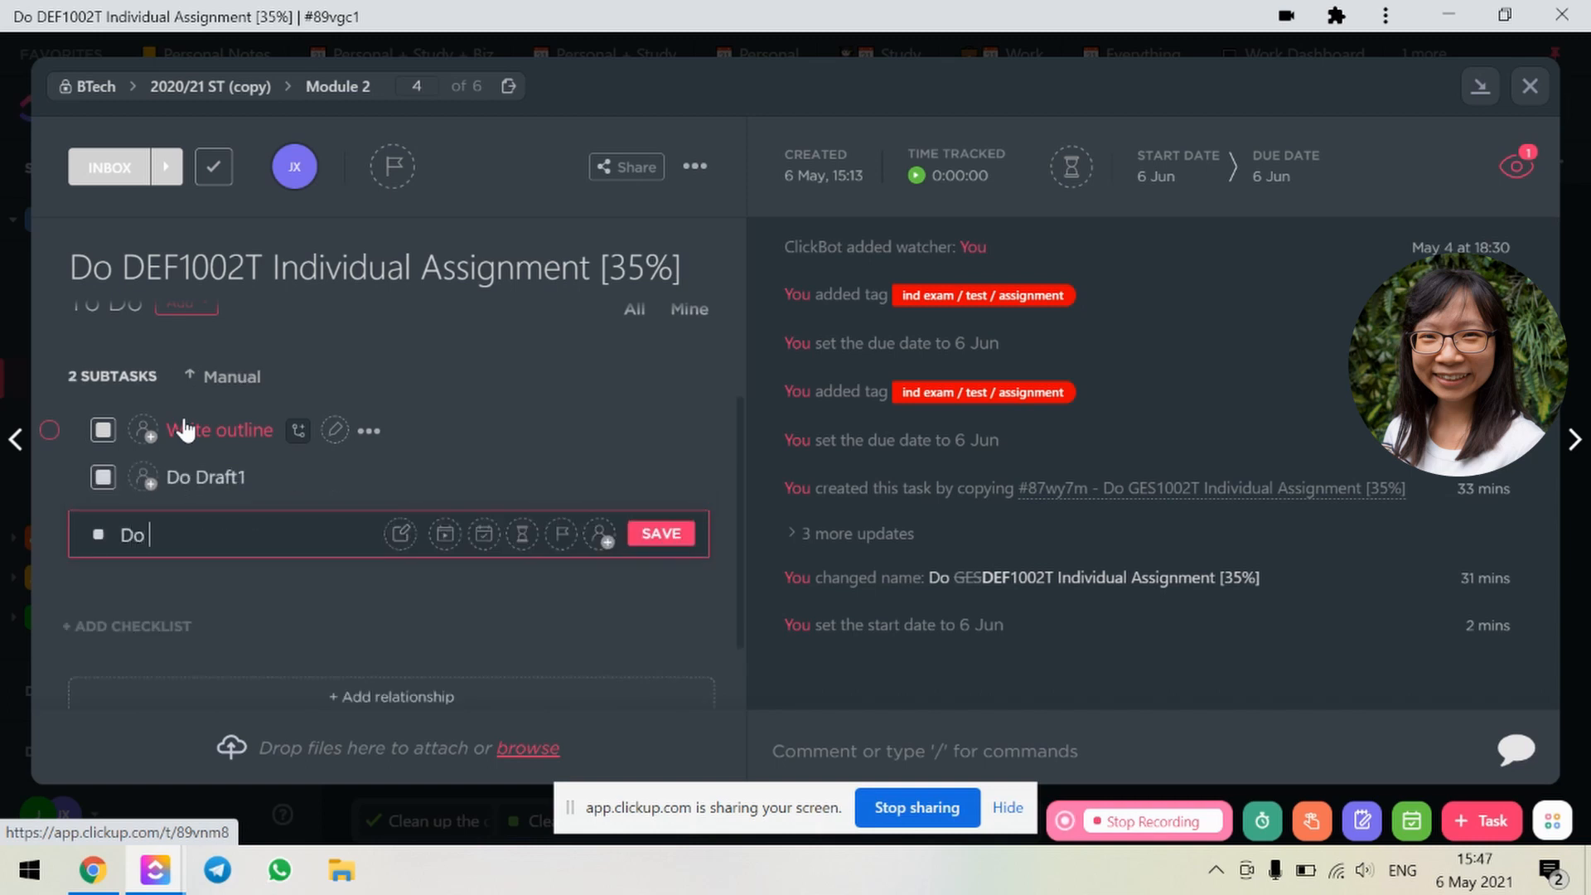
key("Return")
type("D")
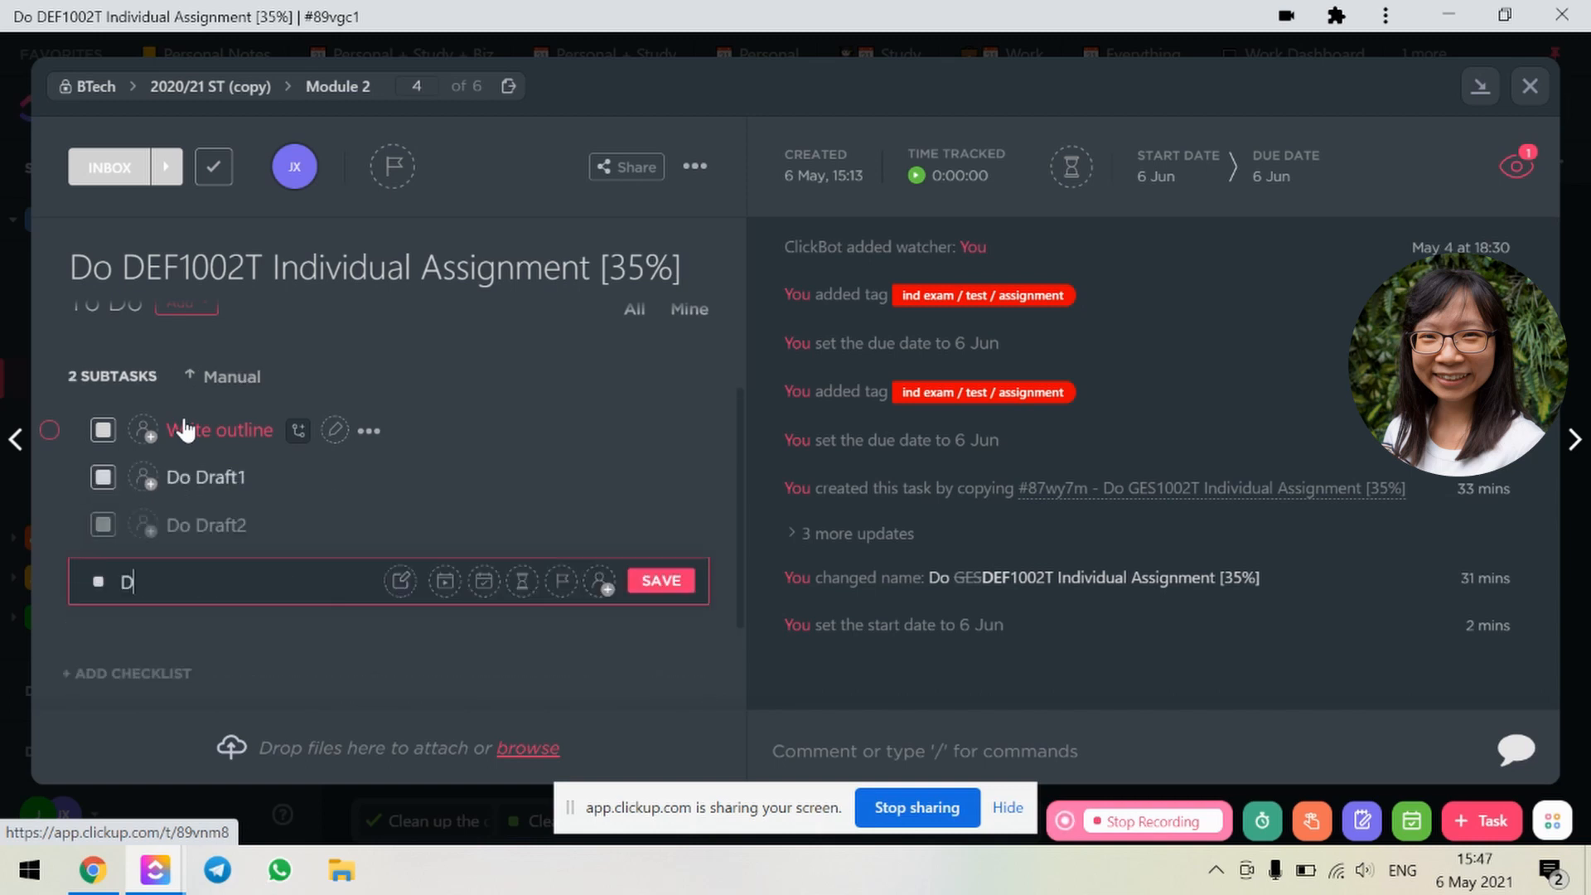
type("o Draft3")
key("Return")
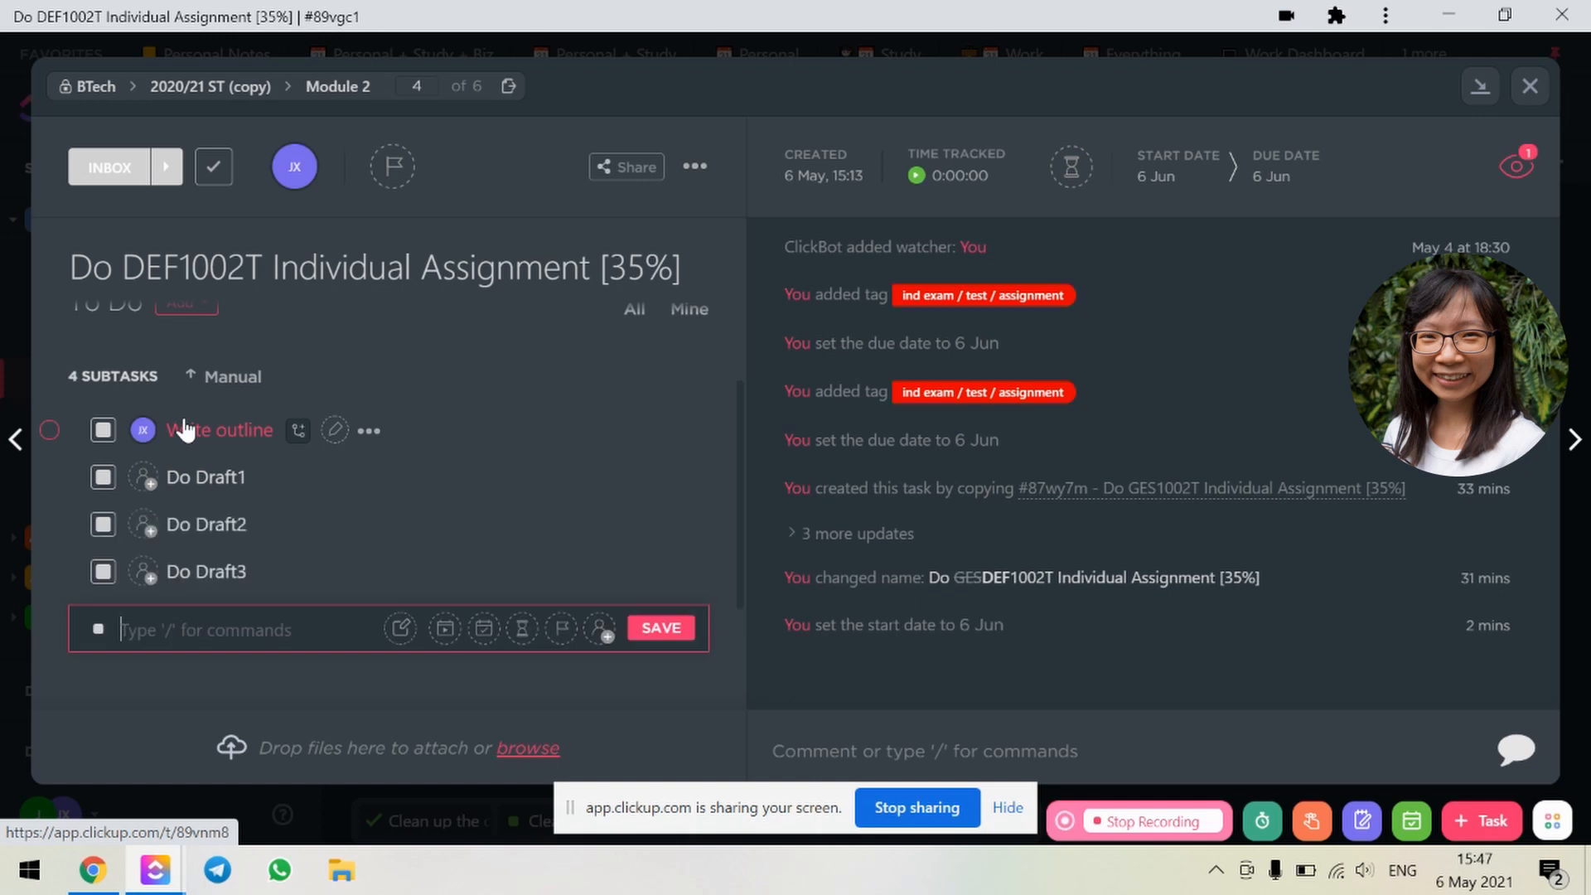
Step: Add the closing subtasks Final Look Thru and Submit to the assignment
type("Fin")
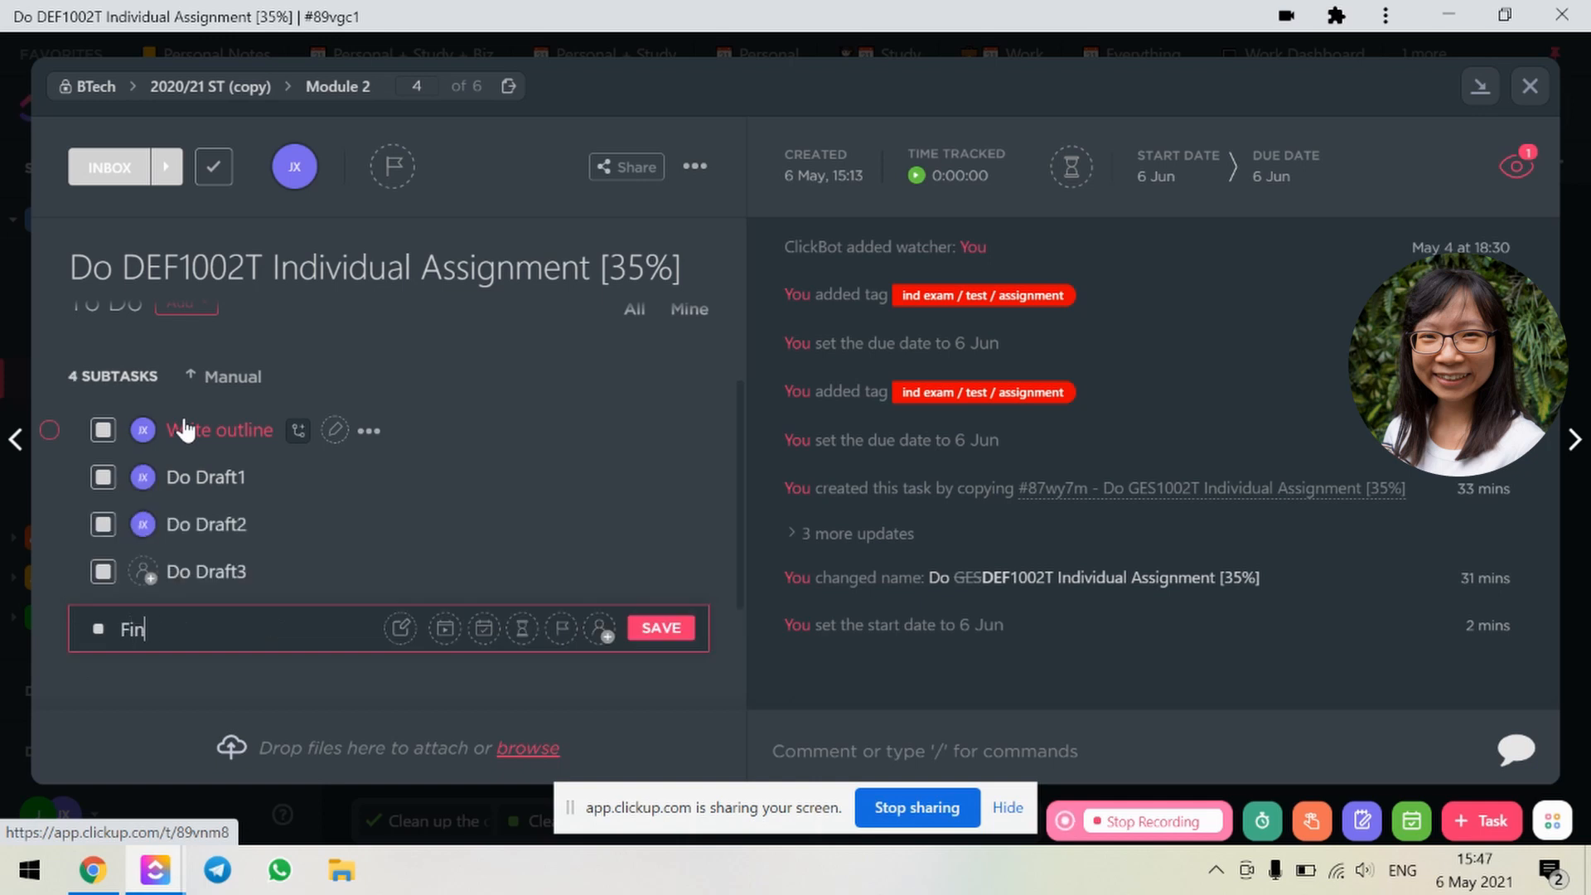
type("al Look Thru")
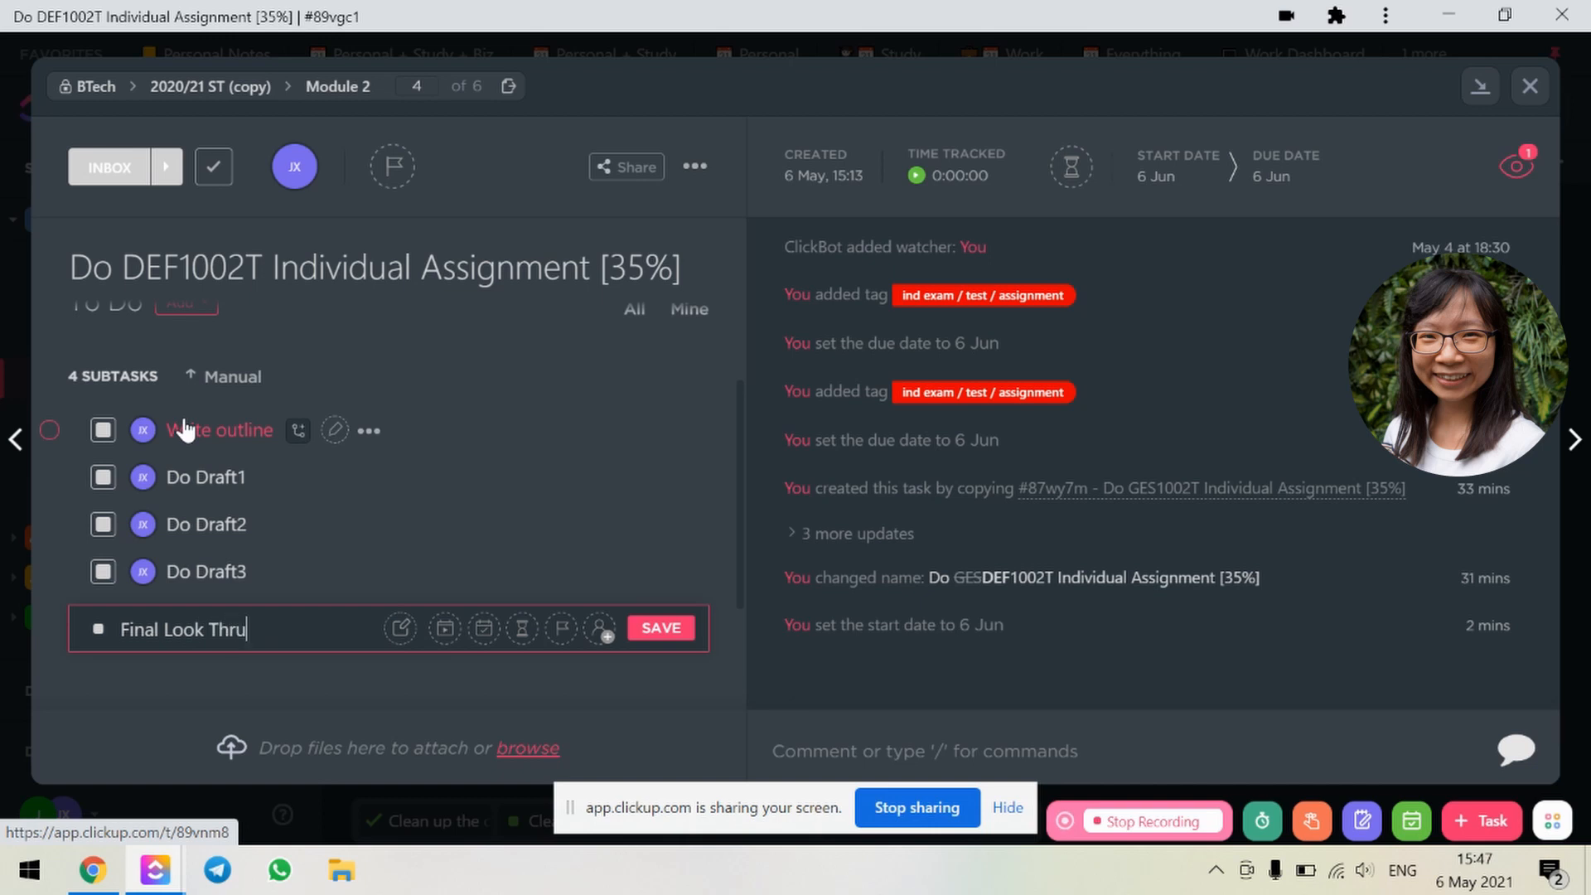
key("Return")
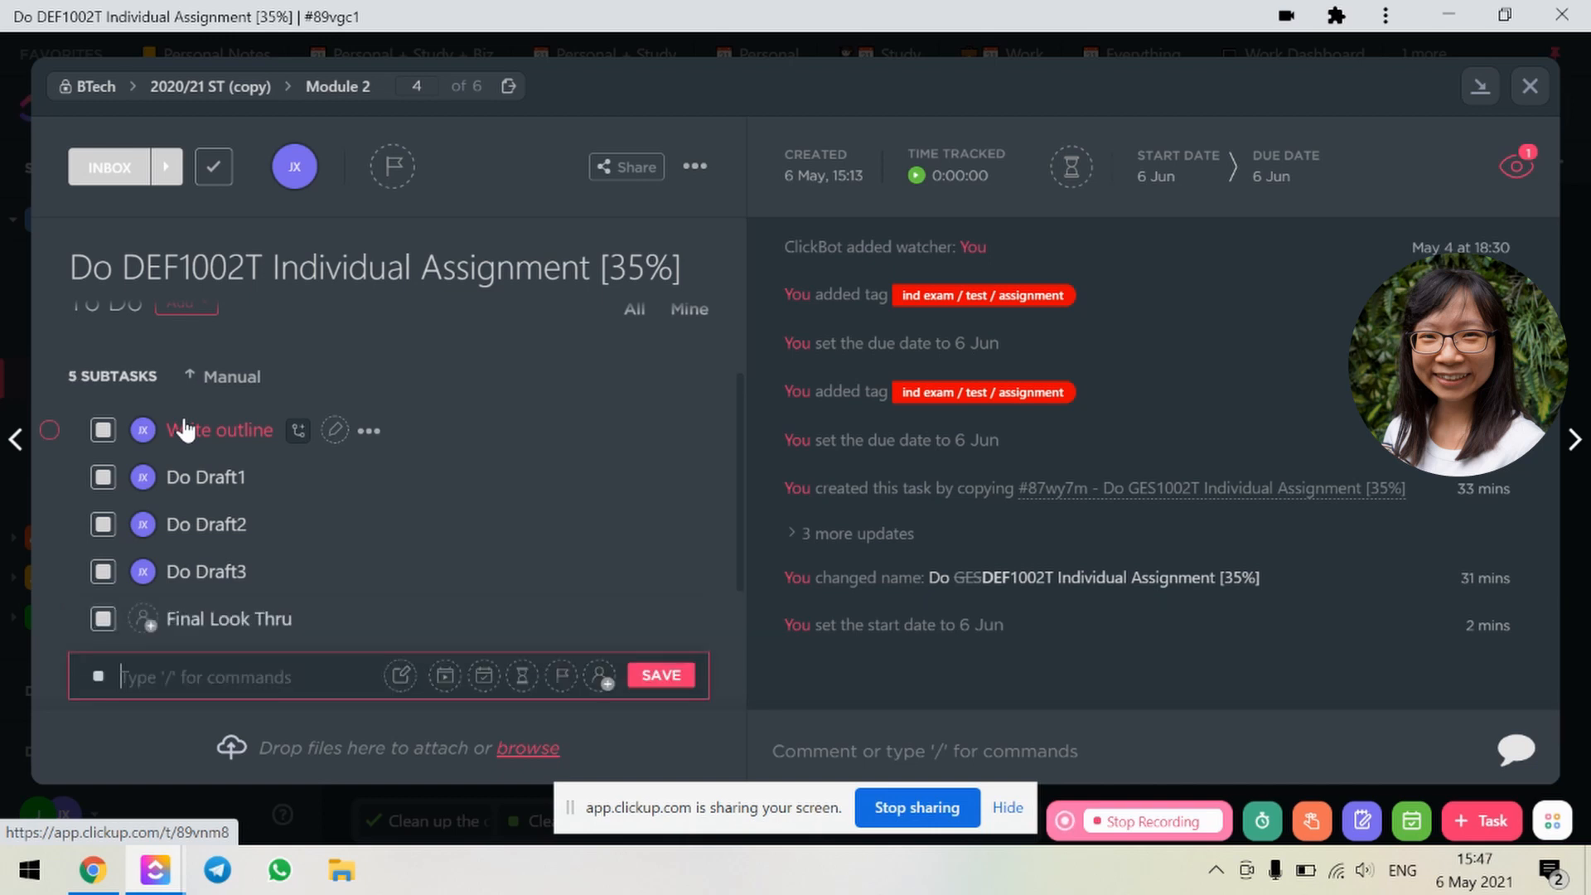
type("Submit")
key("Return")
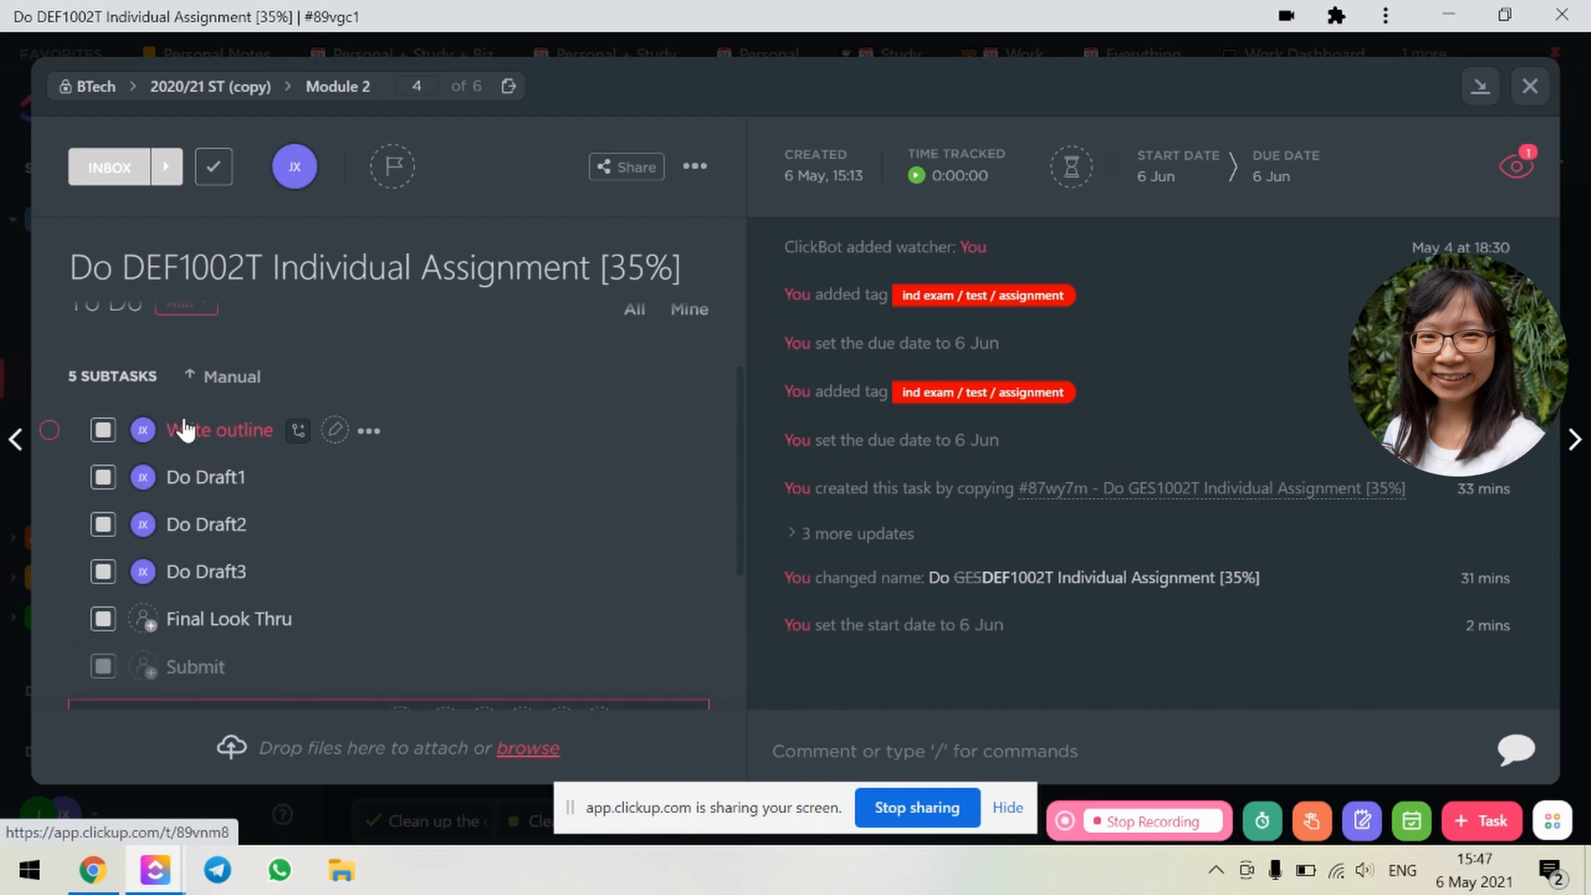
Step: Write Write outline, Do Draft1, Do Draft2 and Do Draft3 on separate lines in a new comment draft
left_click(942, 750)
type("Wri")
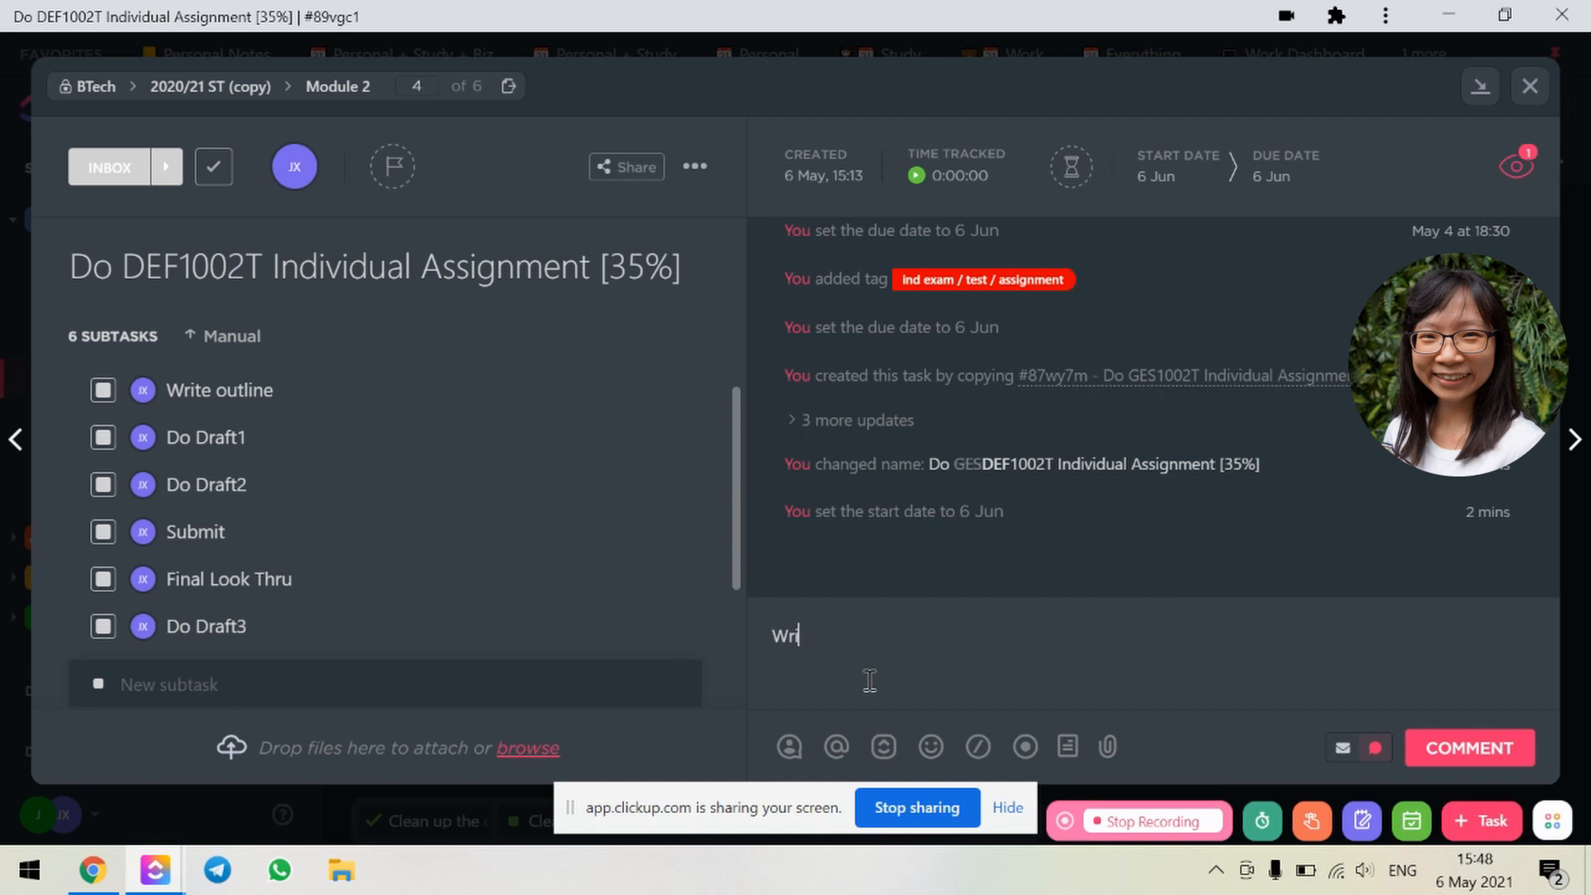
type("te outline")
key("Return")
type("Do Draft1")
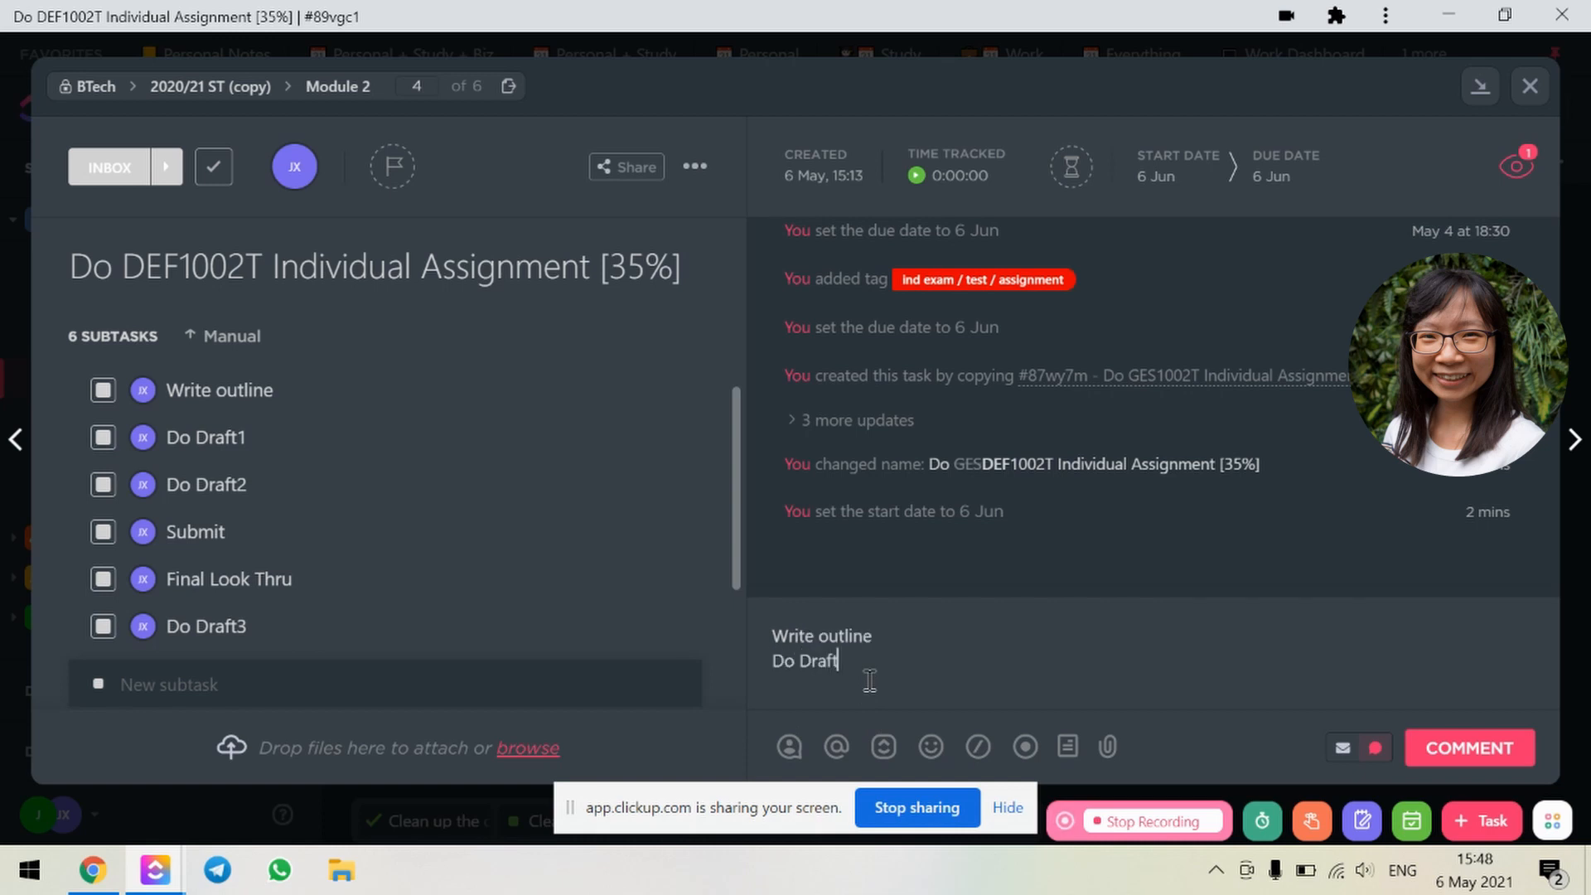
key("Return")
type("Do Draft2")
left_click(922, 635)
left_click(895, 695)
key("Return")
type("Do")
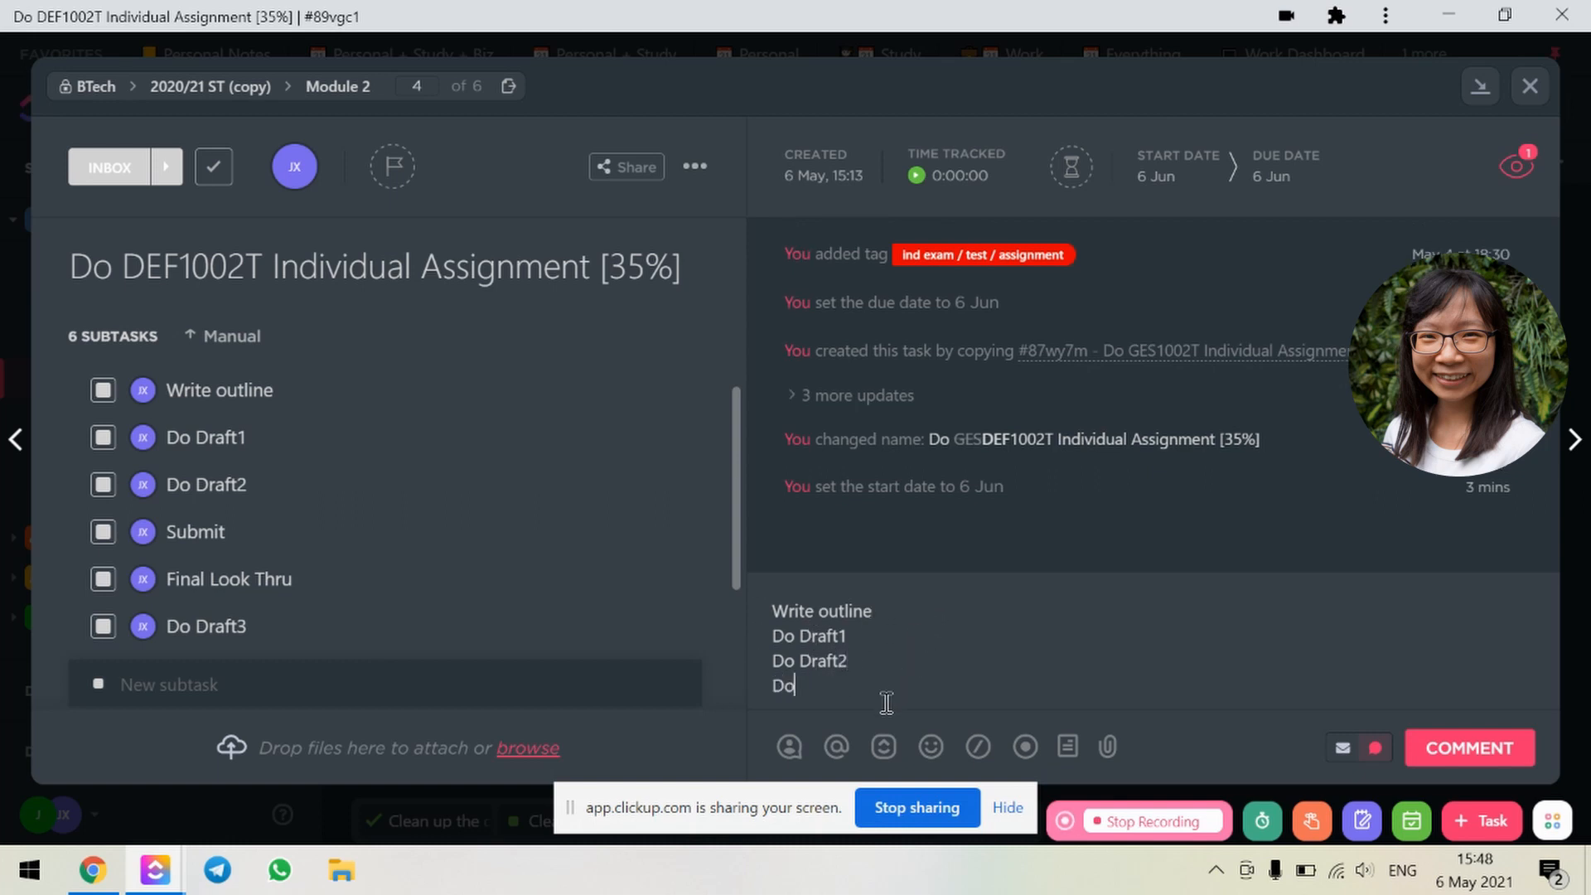
type(" Draft3")
key("Return")
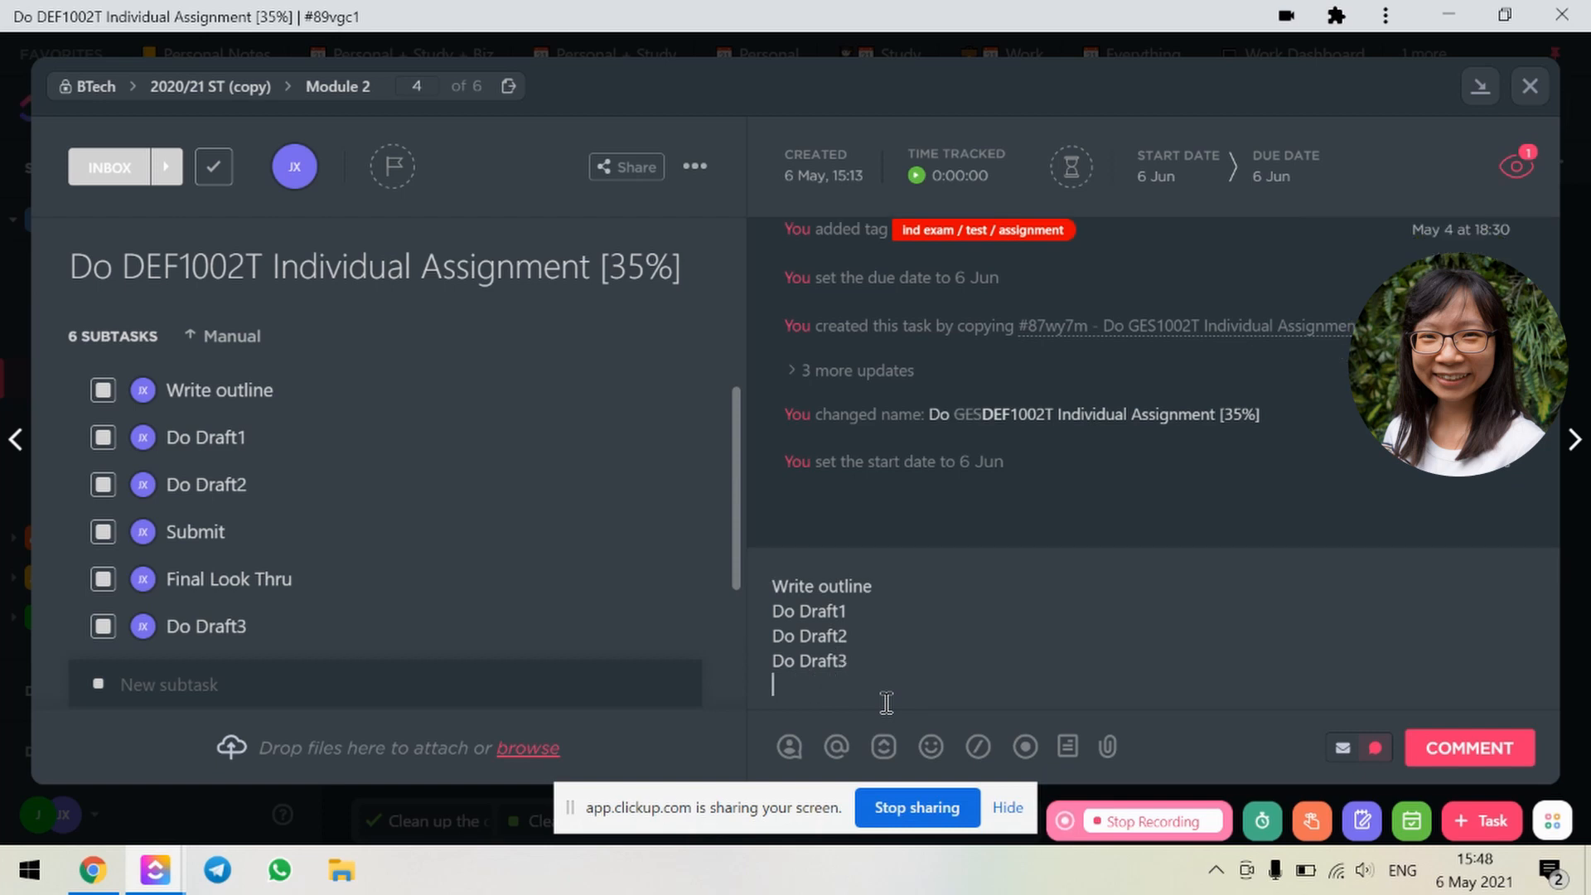
Step: Add the lines Final Look Thru and Submit to the end of the comment draft
type("Final look")
key("BackSpace")
key("BackSpace")
type("Look Thru")
key("Return")
type("Submit")
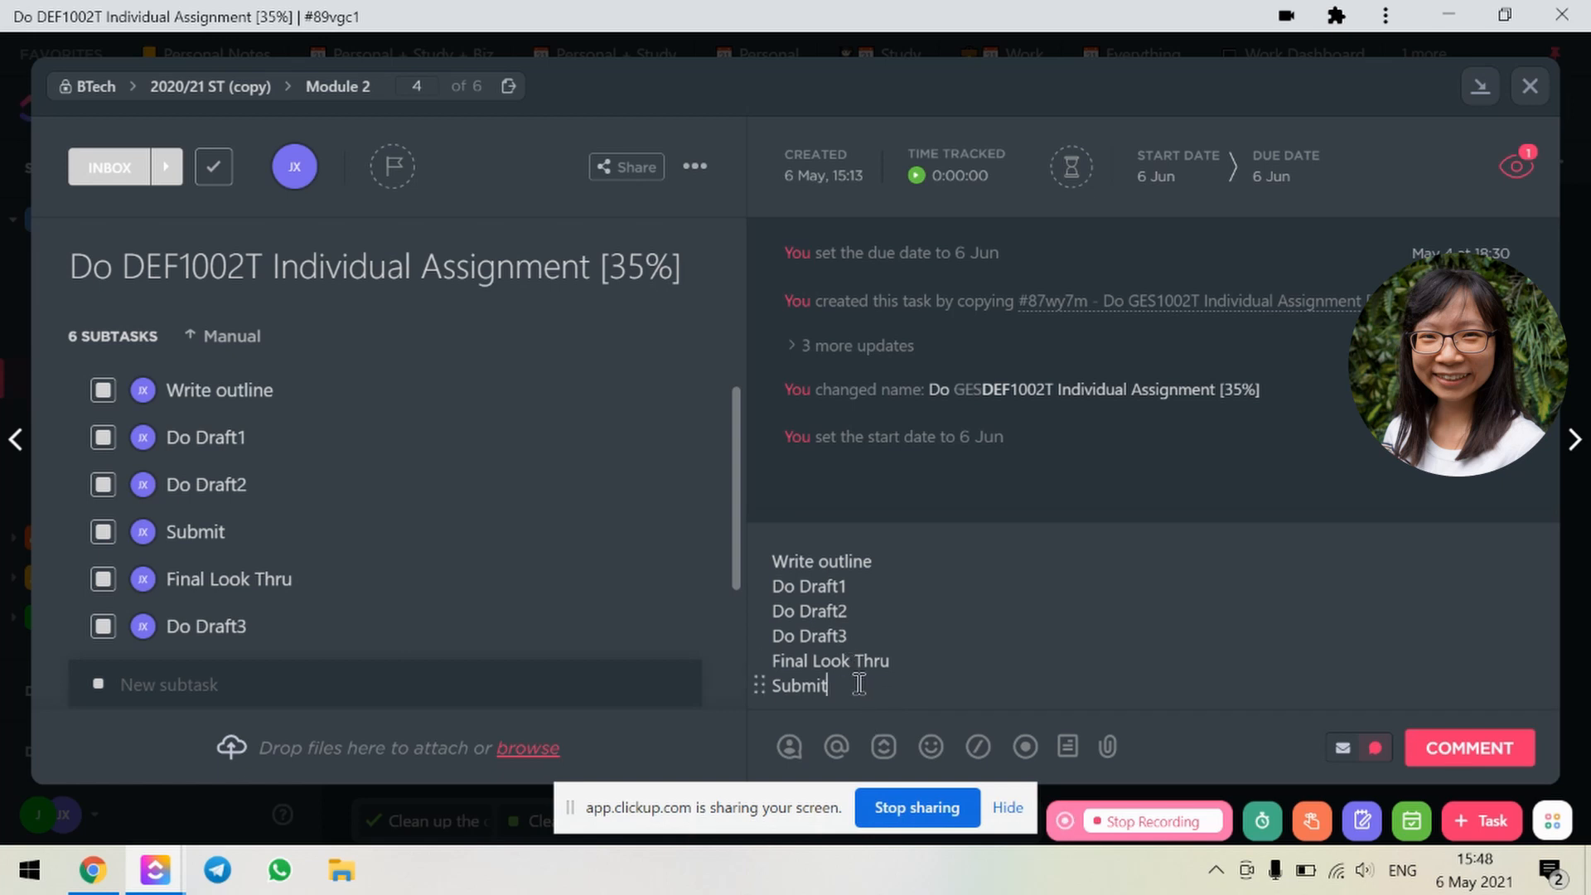
Step: Copy all six lines of the comment draft and paste them into the new subtask as six separate tasks
left_click_drag(827, 686, 764, 554)
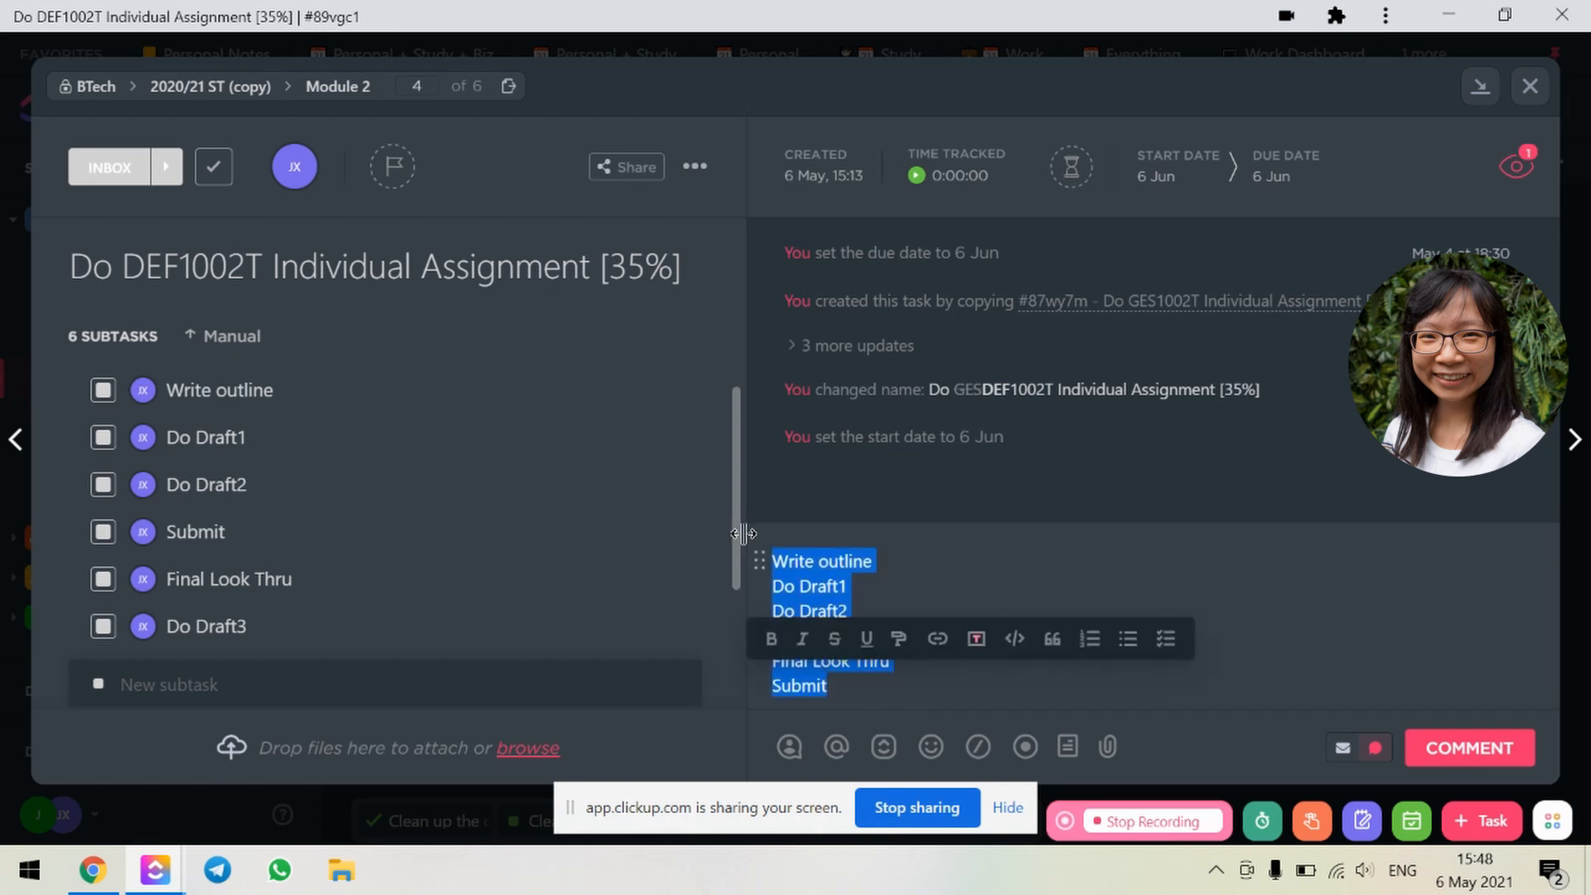
right_click(798, 607)
left_click(867, 244)
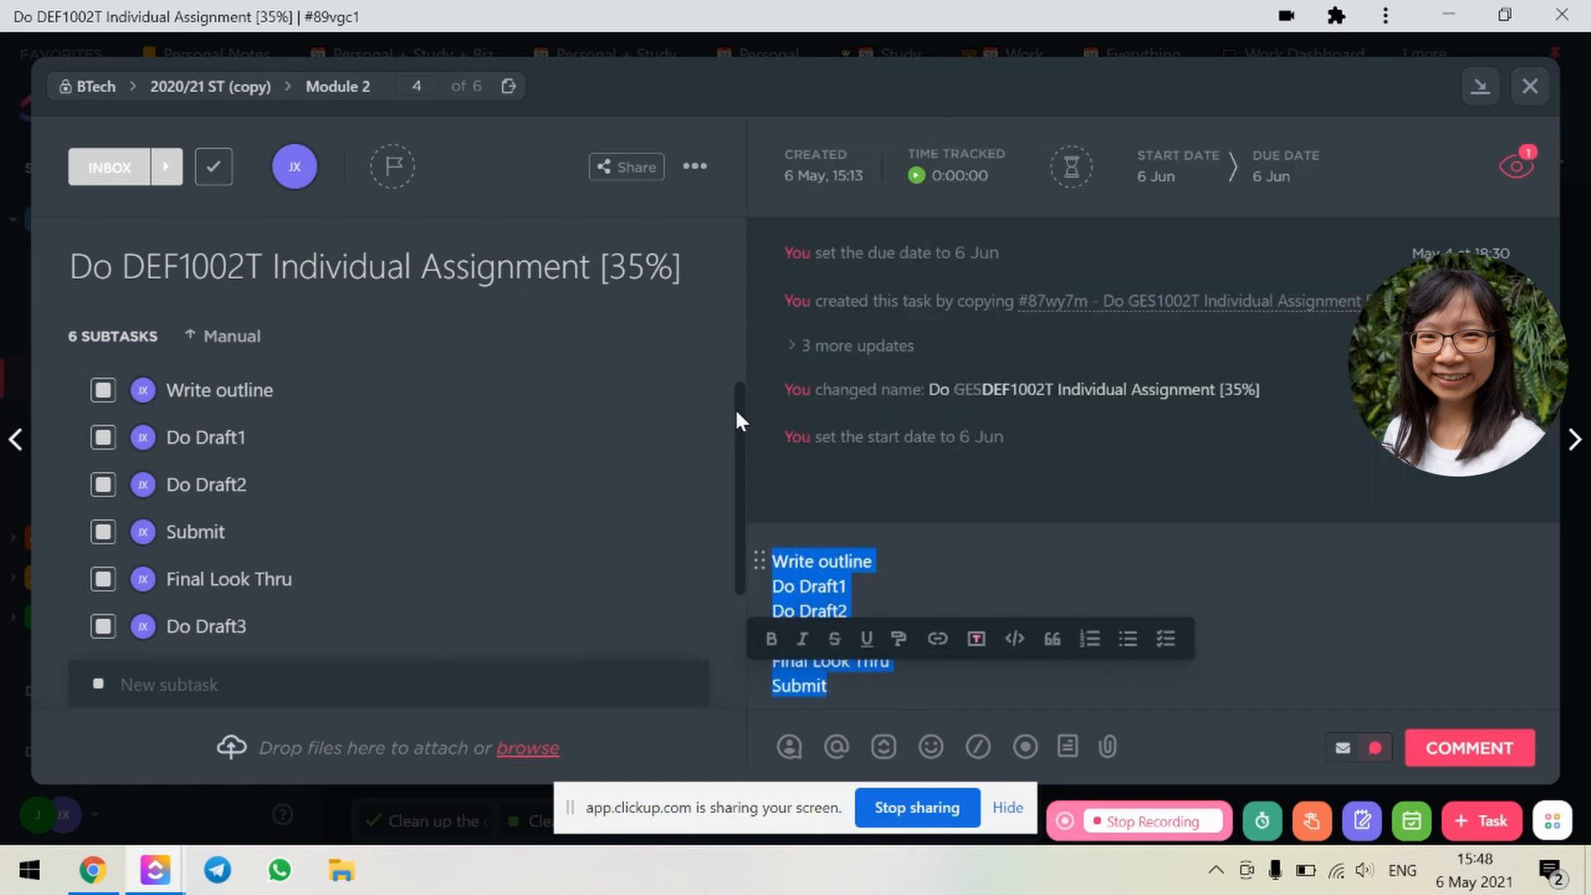
scroll(734, 406, "down", 3)
left_click(243, 544)
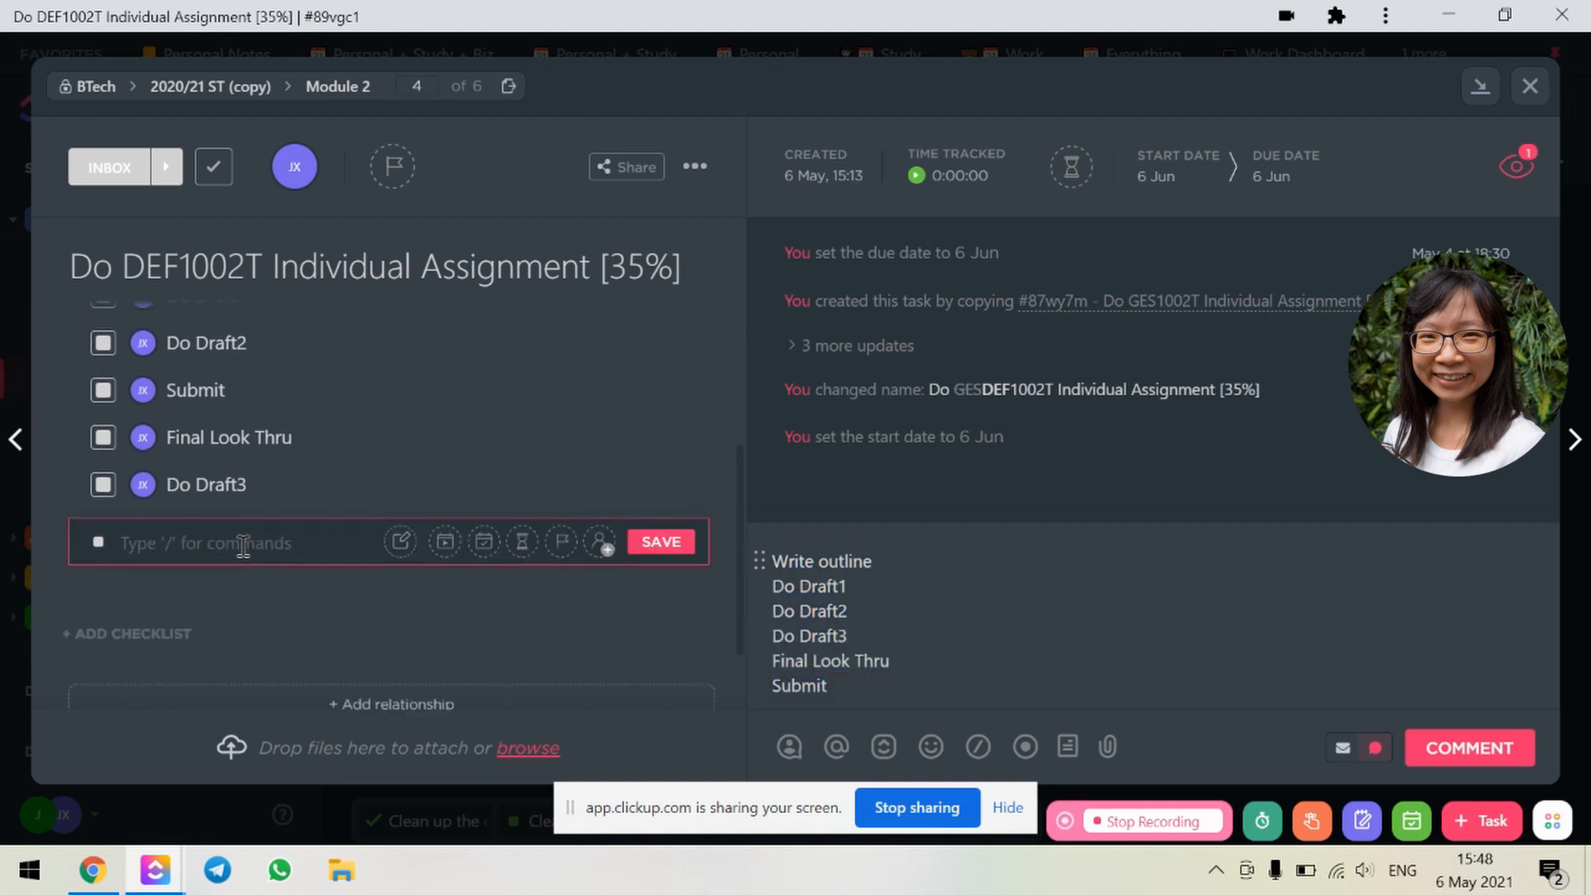
key("ctrl+v")
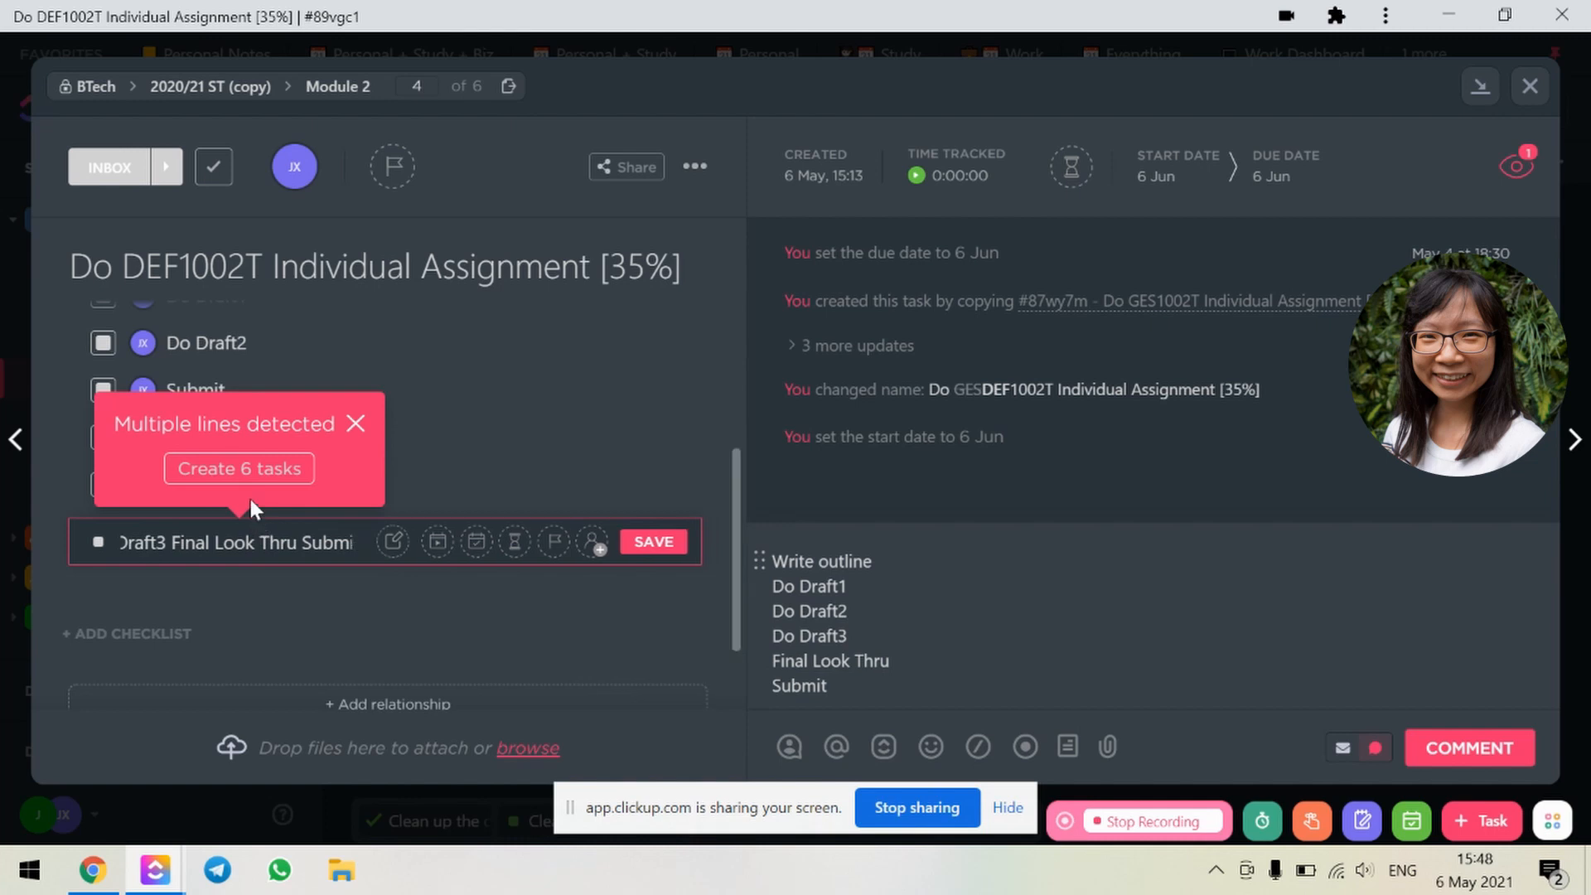
left_click(251, 470)
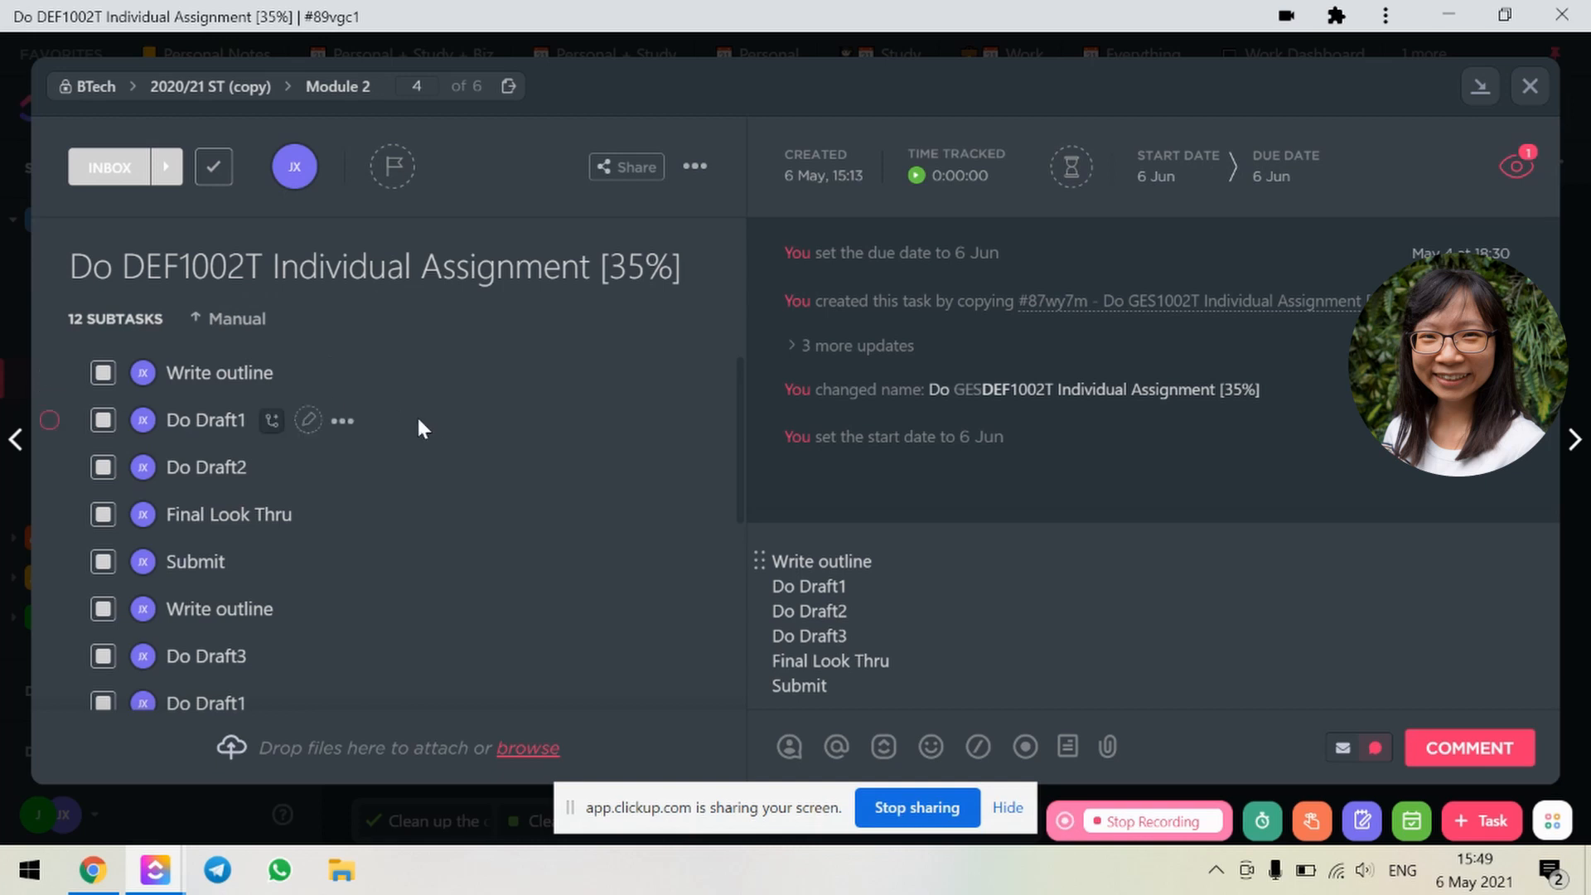
Step: Delete one duplicate of each of the six subtasks and move Final Look Thru between Do Draft3 and Submit
left_click(50, 373)
left_click(50, 420)
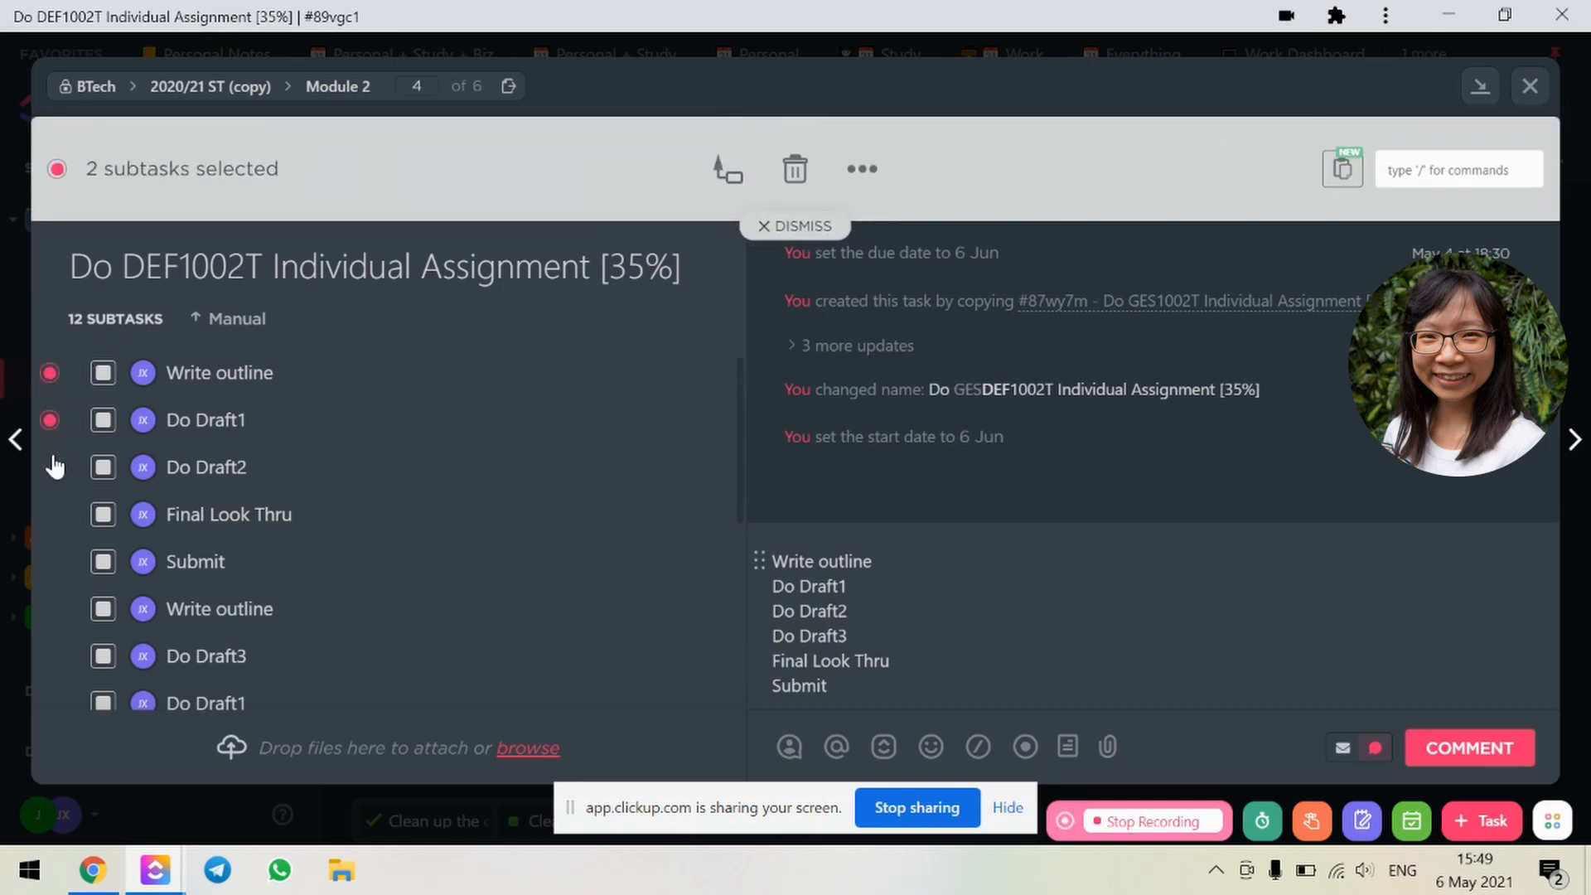
left_click(49, 466)
left_click(50, 514)
left_click(49, 561)
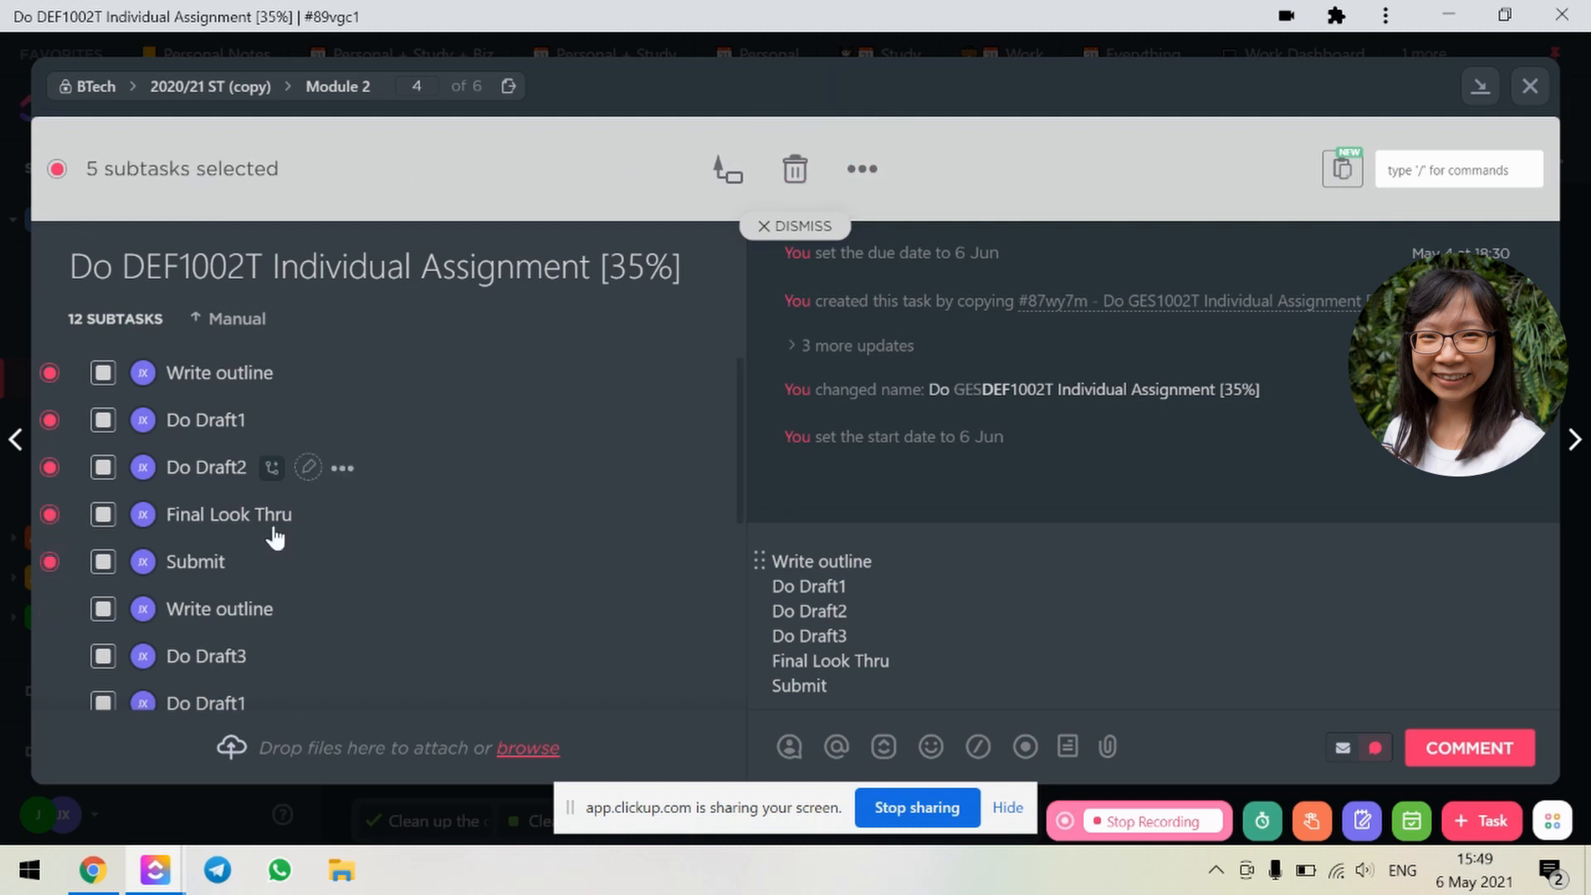
left_click(49, 657)
left_click(796, 171)
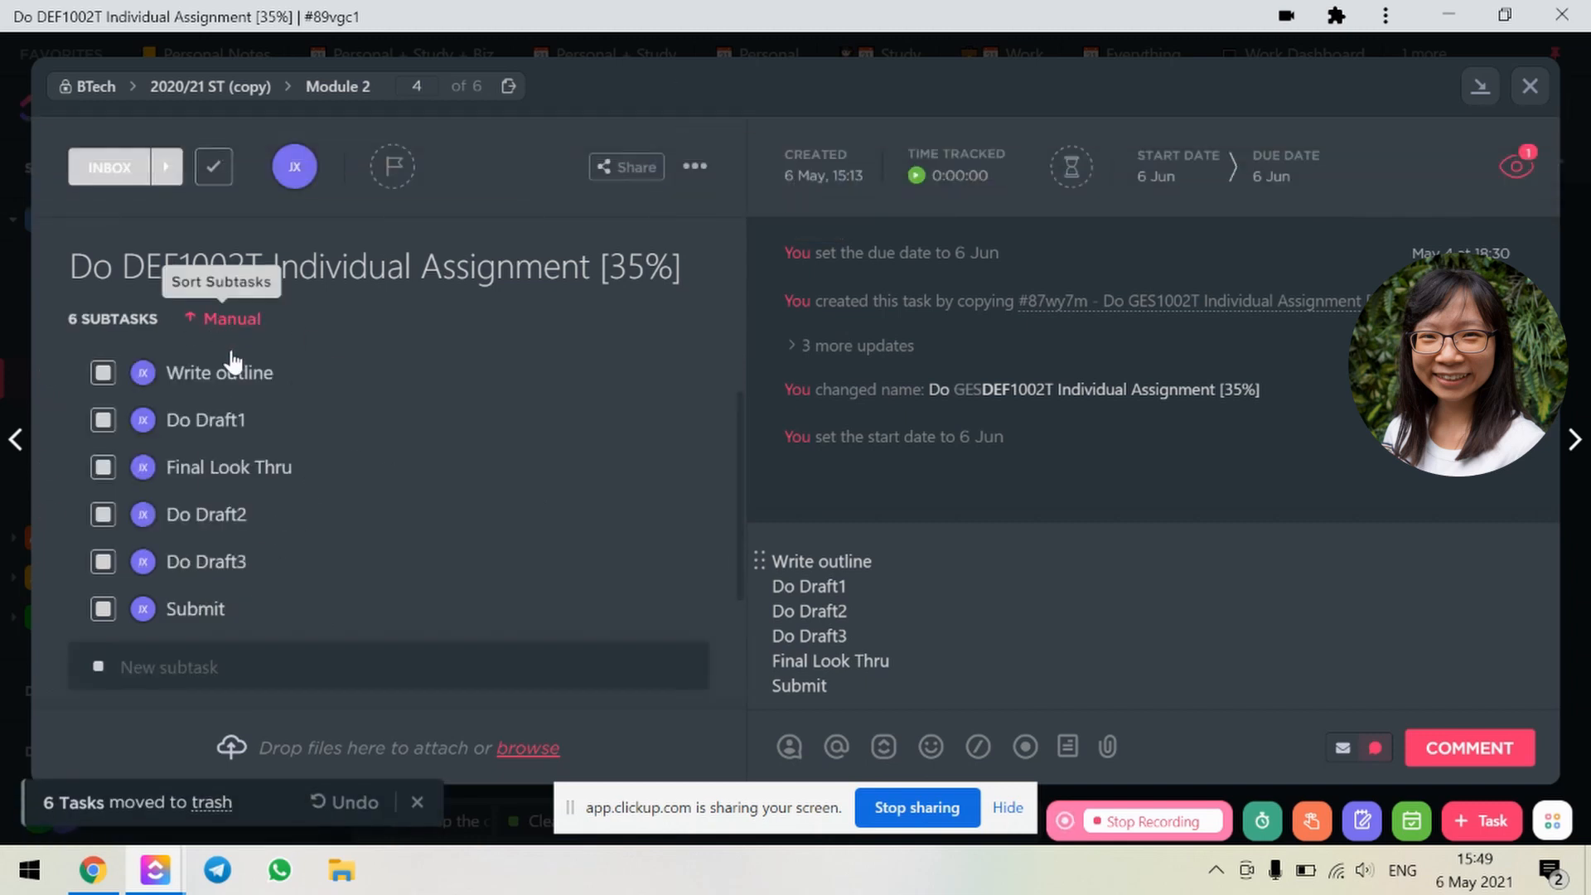
left_click_drag(235, 520, 195, 498)
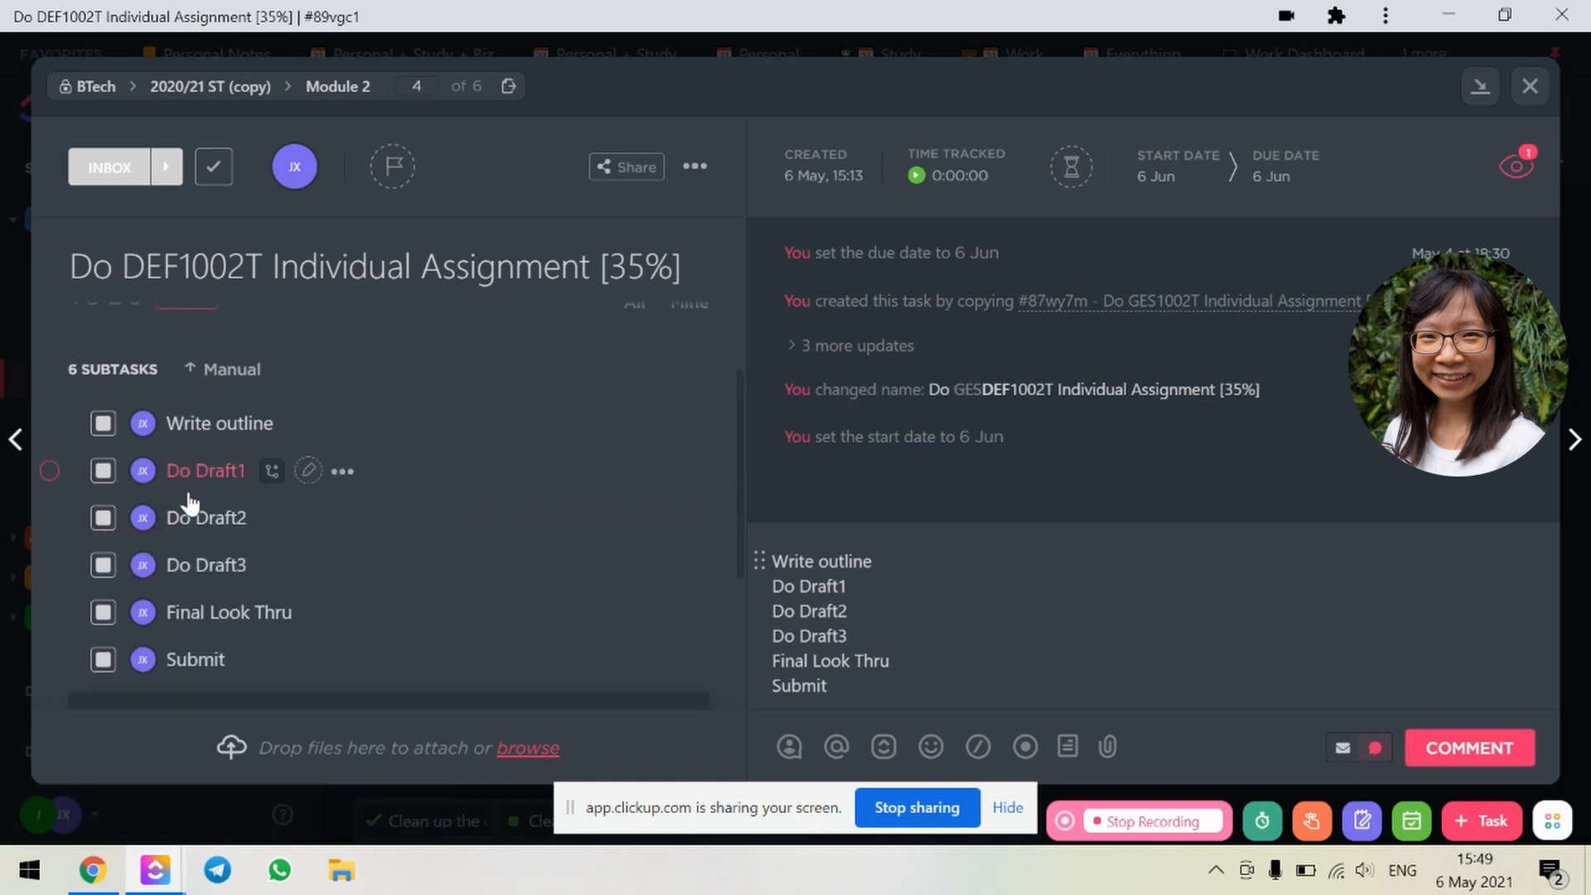
Step: In the comment draft, annotate Write outline with "--> main ideas of the paper" and Do Draft1 with "--> completing the introduction"
left_click_drag(868, 691, 890, 669)
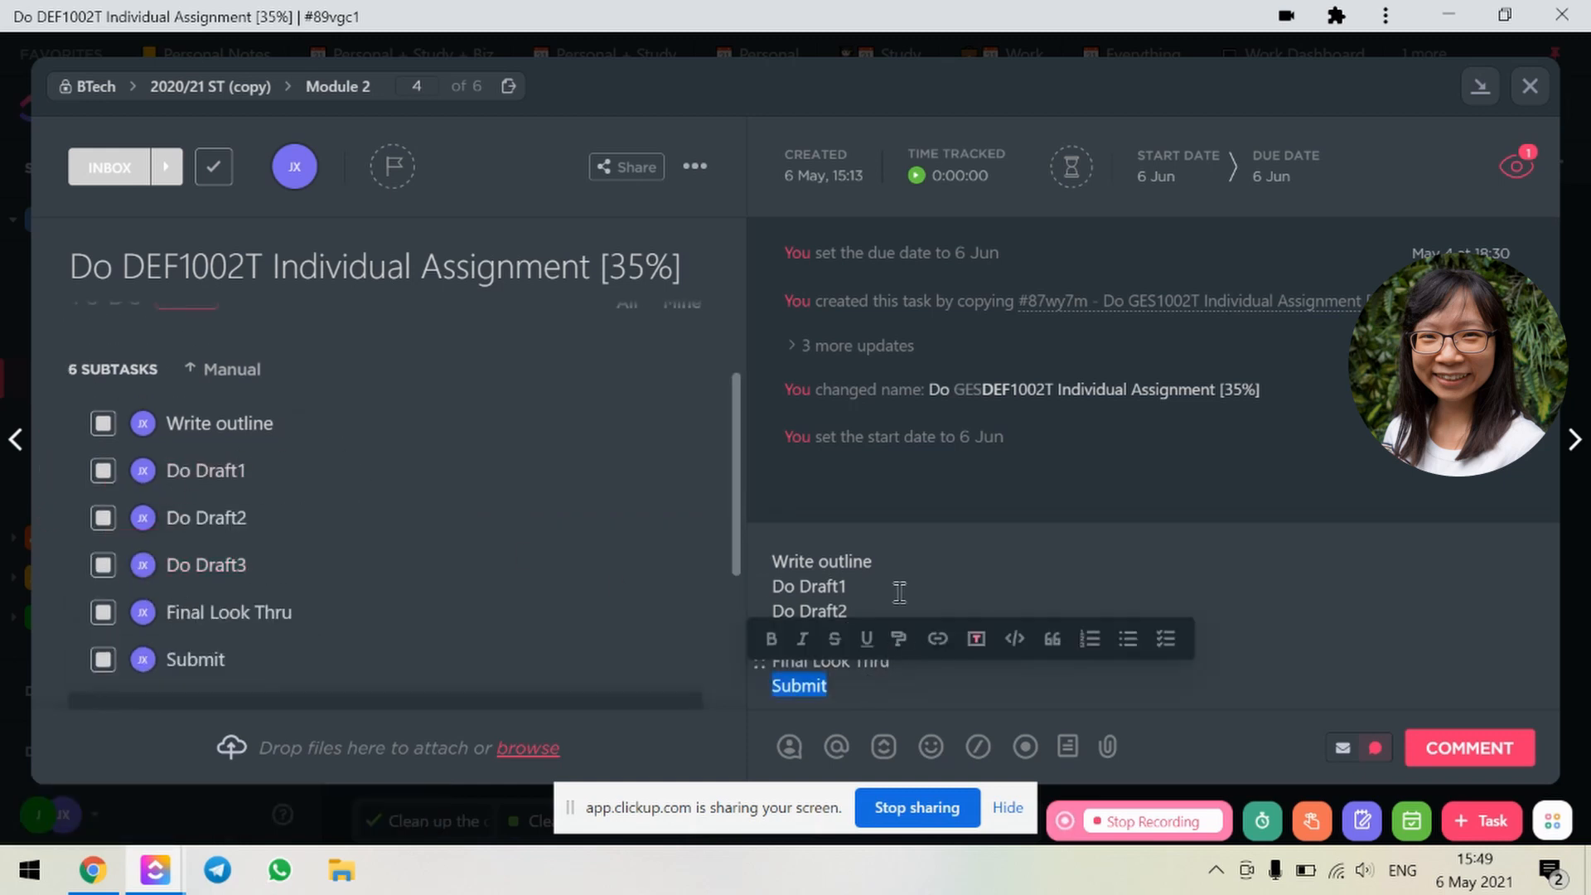
left_click(896, 566)
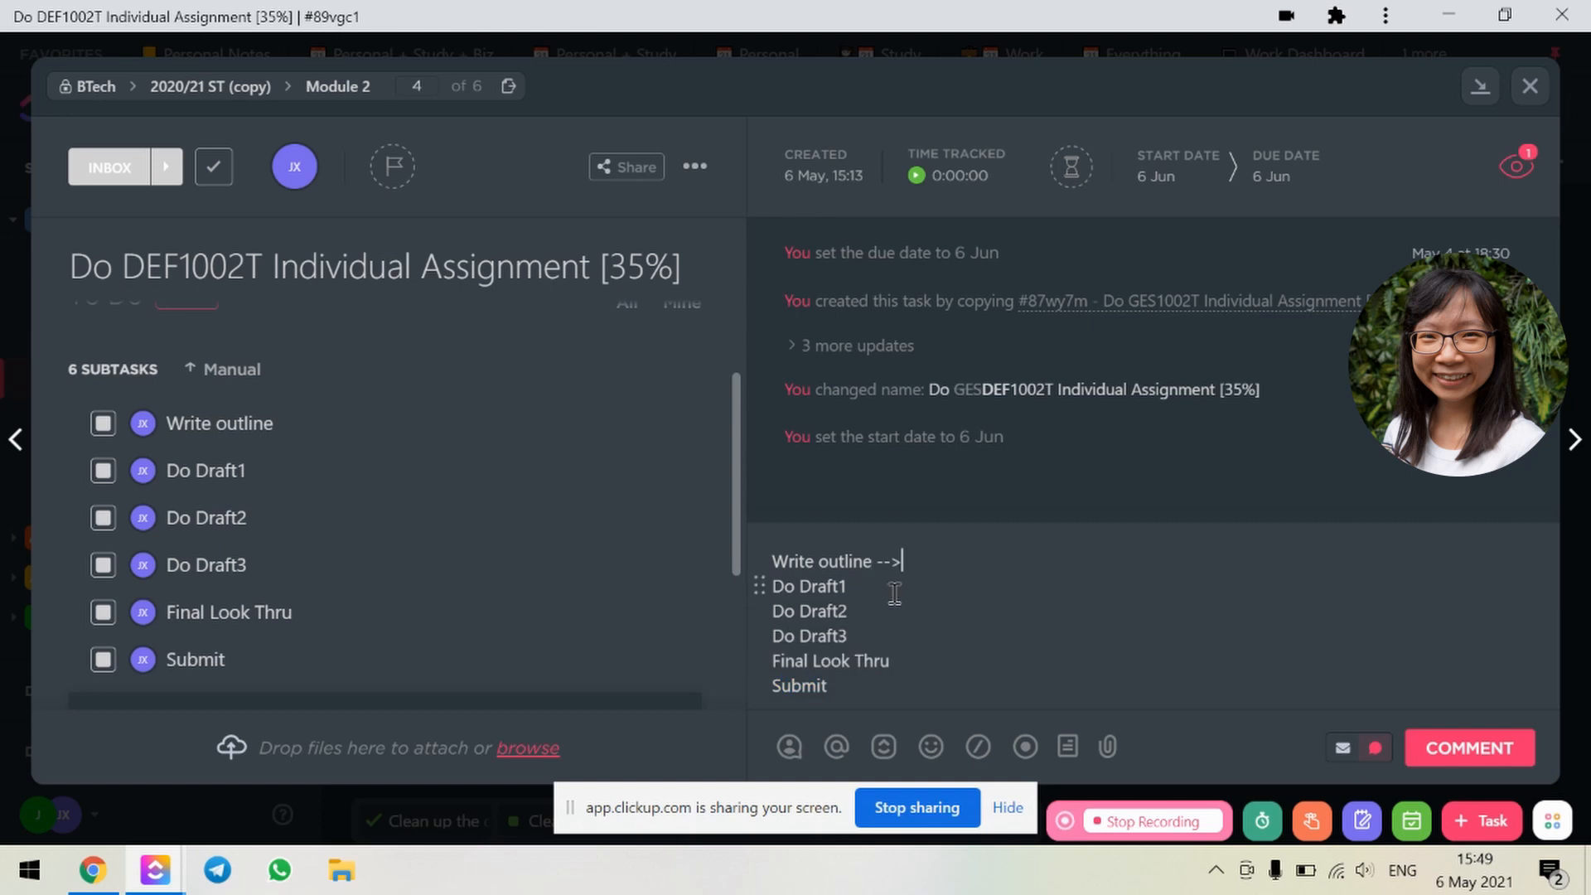
type("--> main ideas of the p")
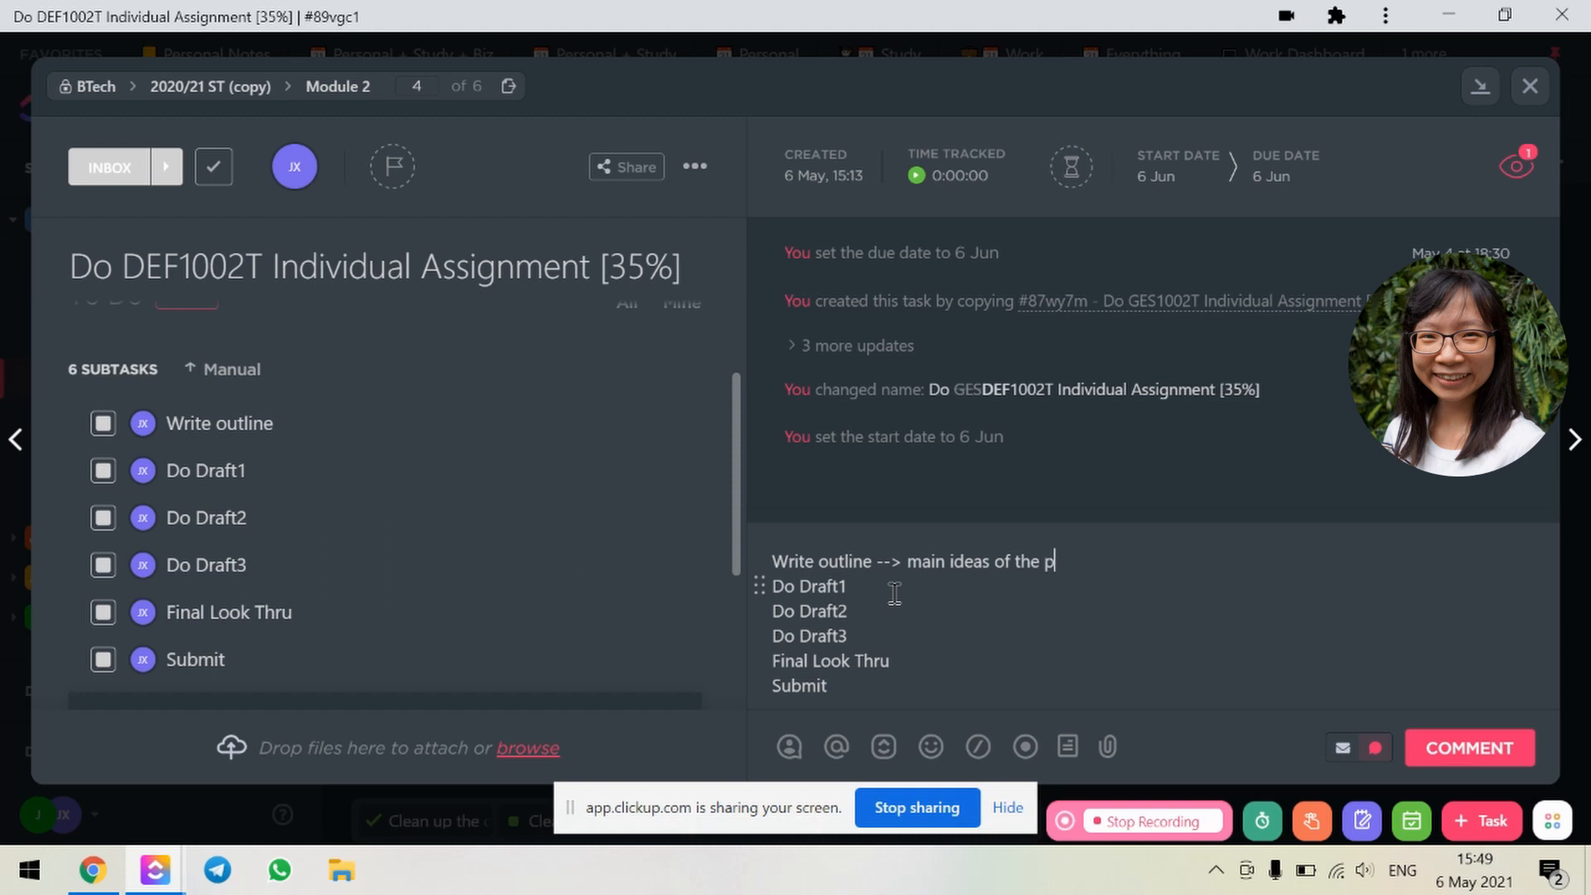
type("aper")
left_click(895, 593)
type("--> completing the intro")
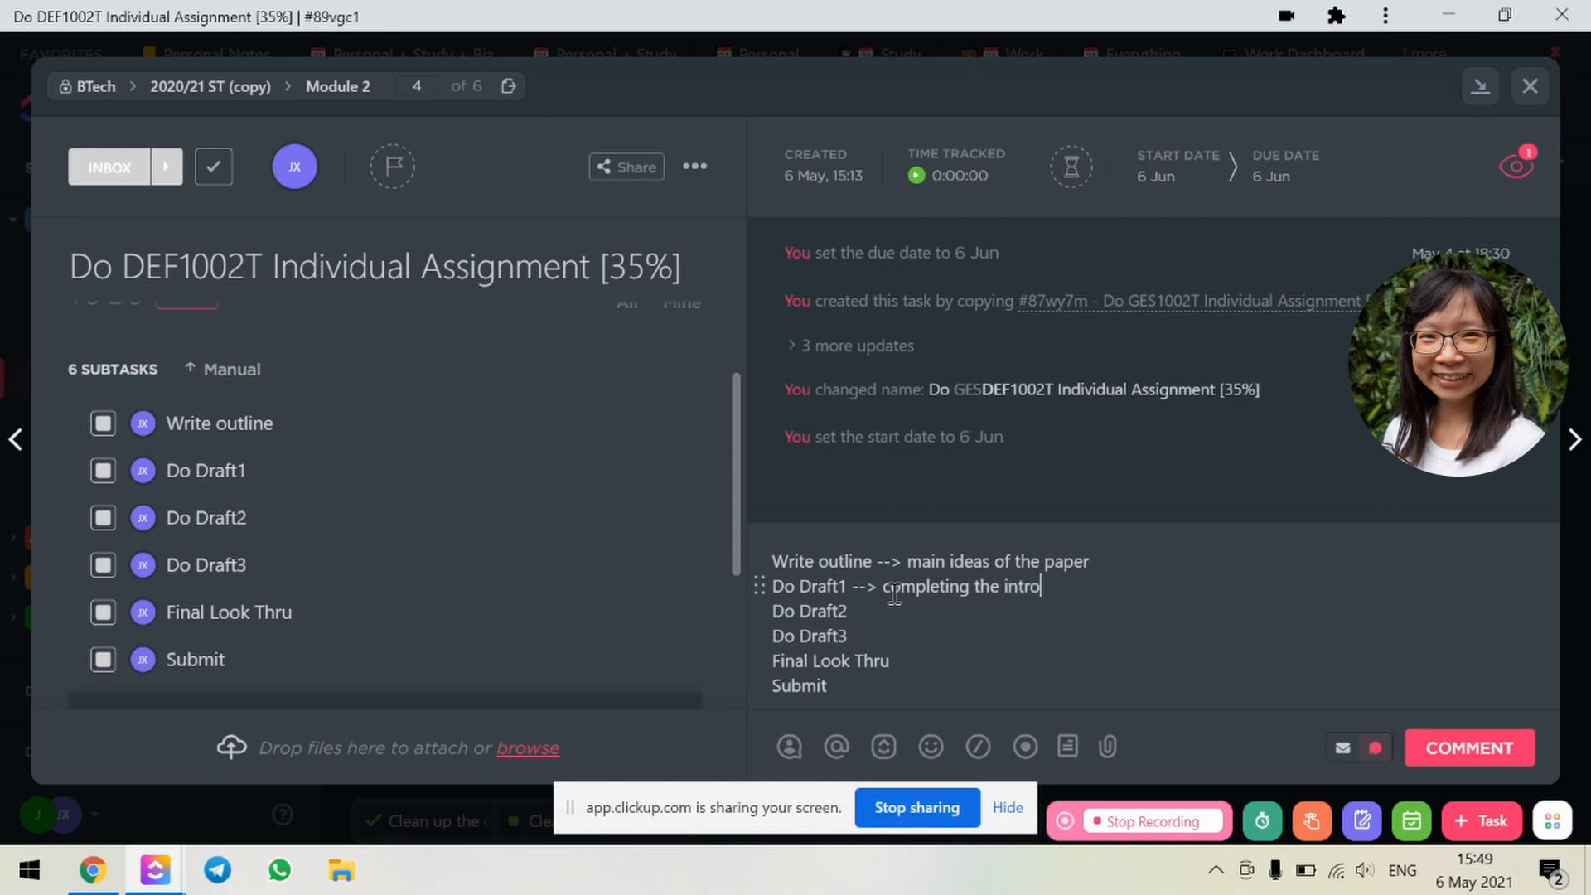
type("duction")
Step: Annotate Do Draft2 with "--> completing the body (details)" and Do Draft3 with "--> completing the conclusion"
key("Up")
type("--> completing the bod")
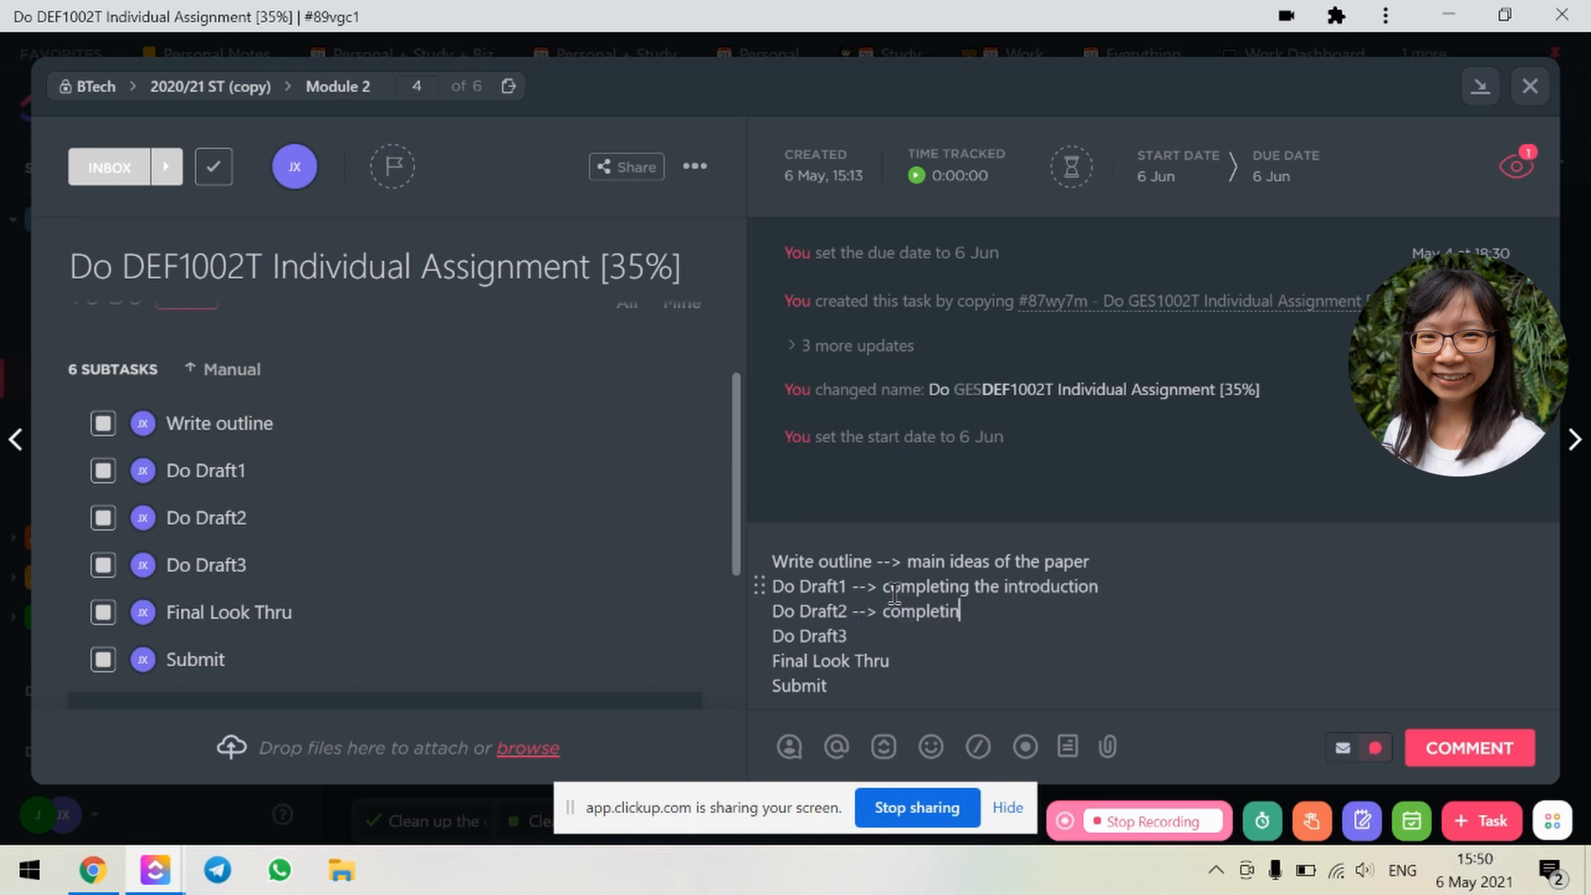
type("y (details) Do Draft3 --")
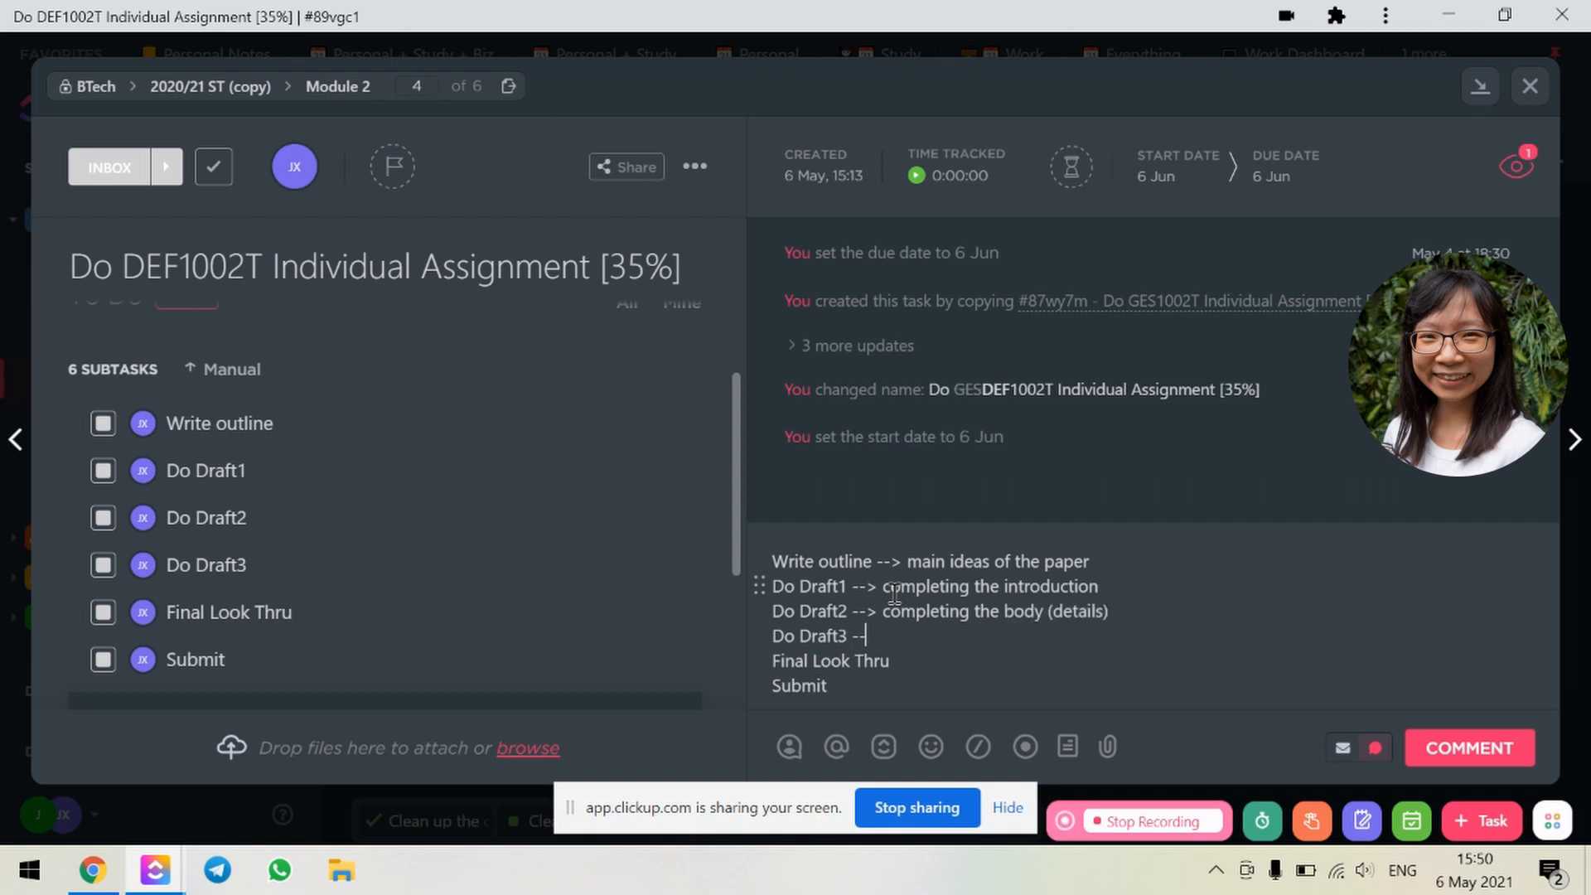
type("> completing the")
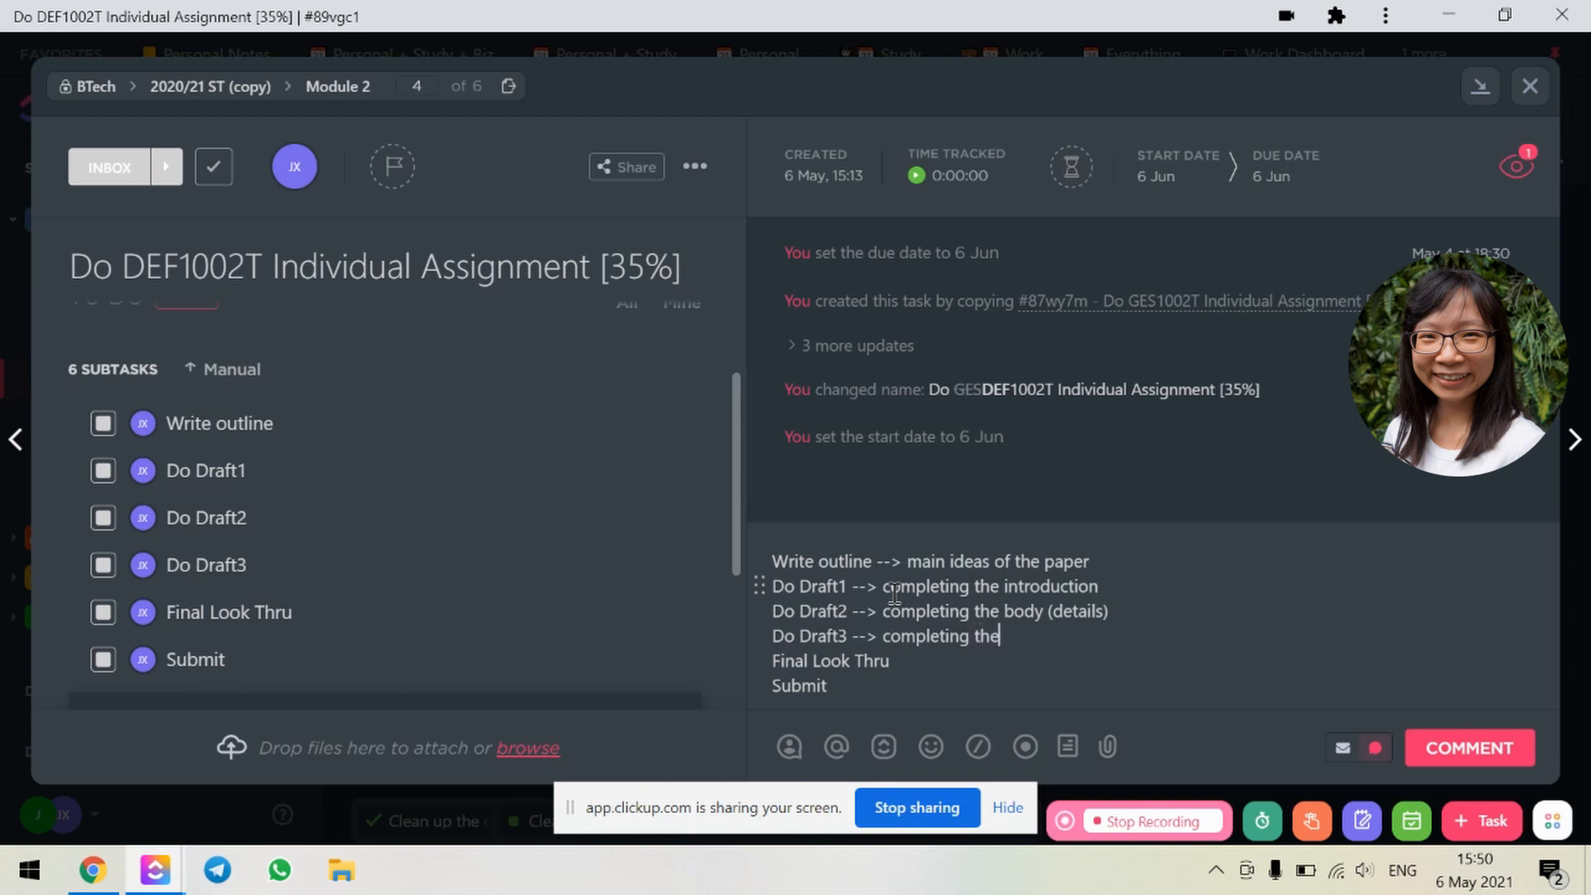
type(" conclusion")
Step: Annotate Final Look Thru with "--> grammar, phrasing, whether it sounds professional?" and add notes on covering and zipping all deliverables to Write outline and Submit
key("Down")
type("--> grammar")
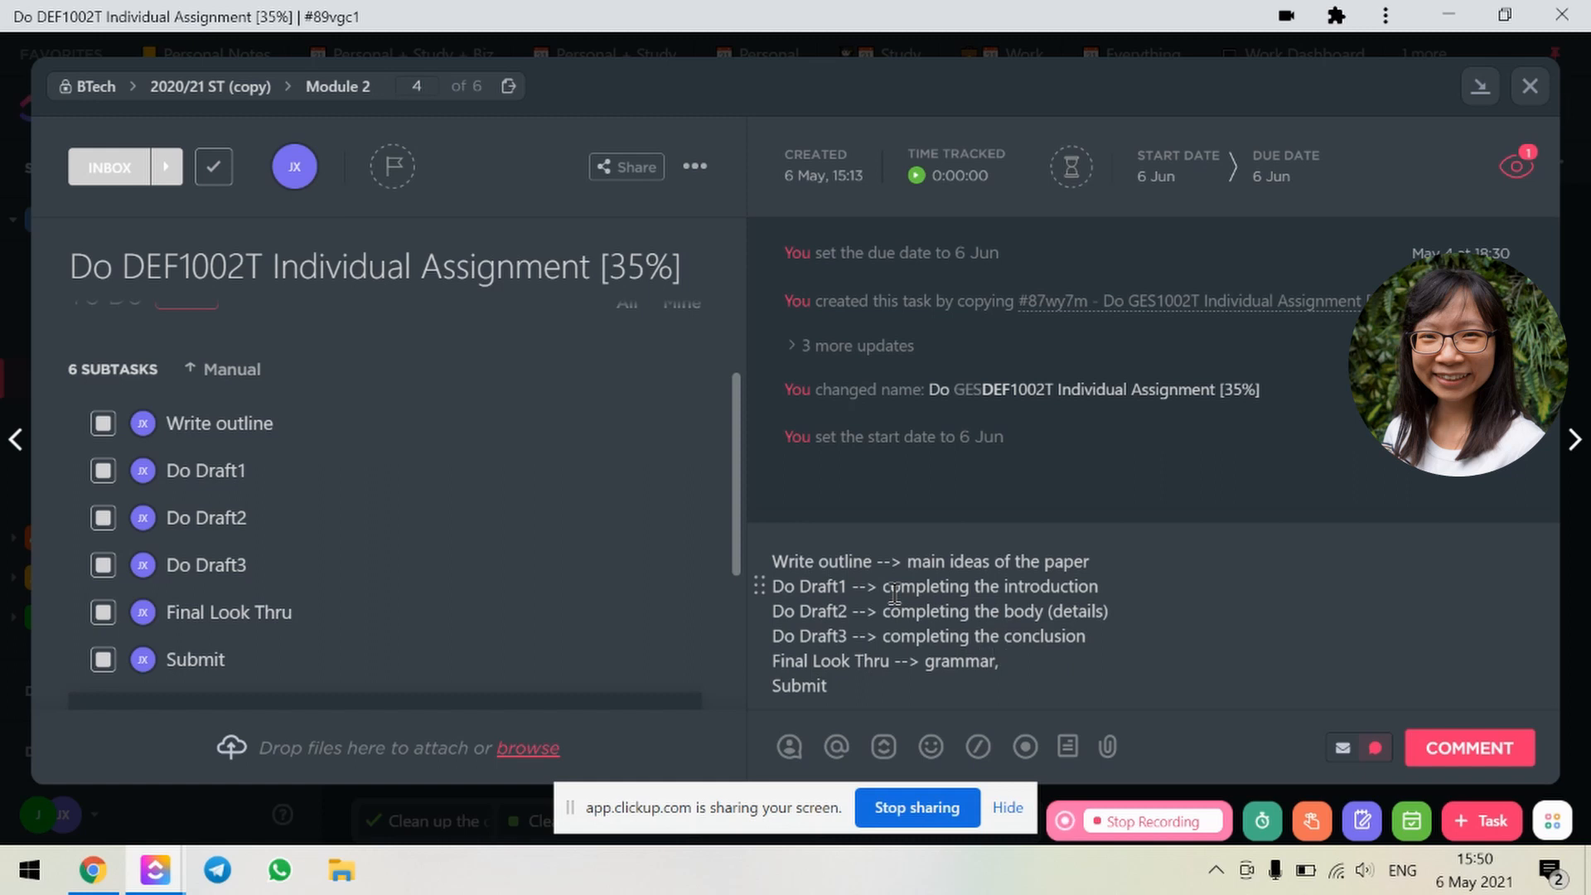
type(", phrasing, whether it sounds professional?")
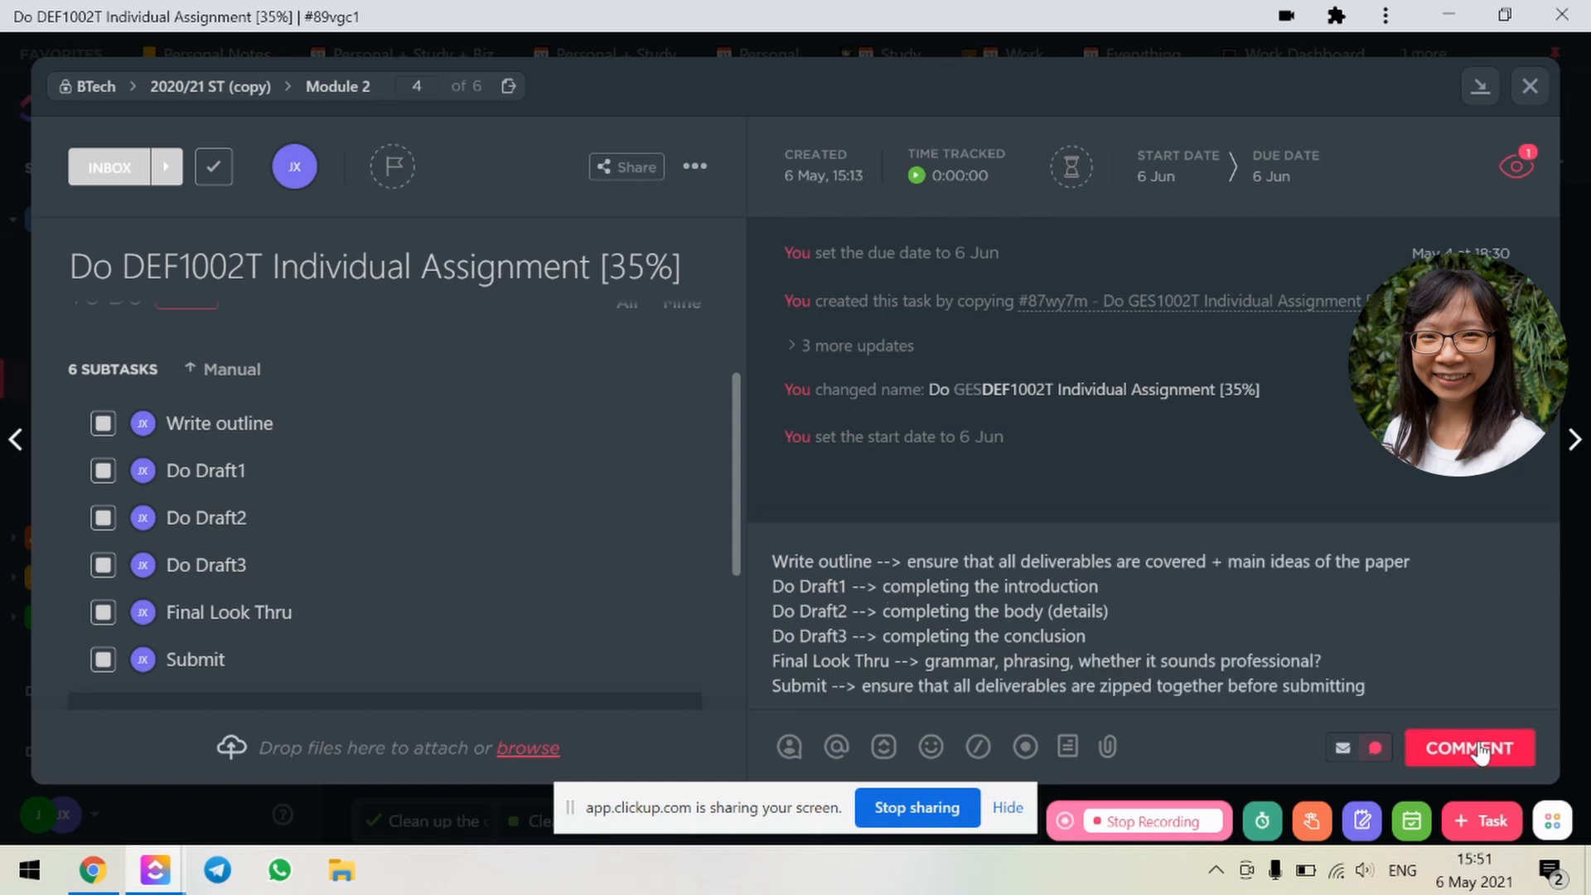
Step: Post the annotated subtask breakdown as a comment on the DEF1002T Individual Assignment task
left_click(1469, 748)
right_click(1468, 750)
key("Escape")
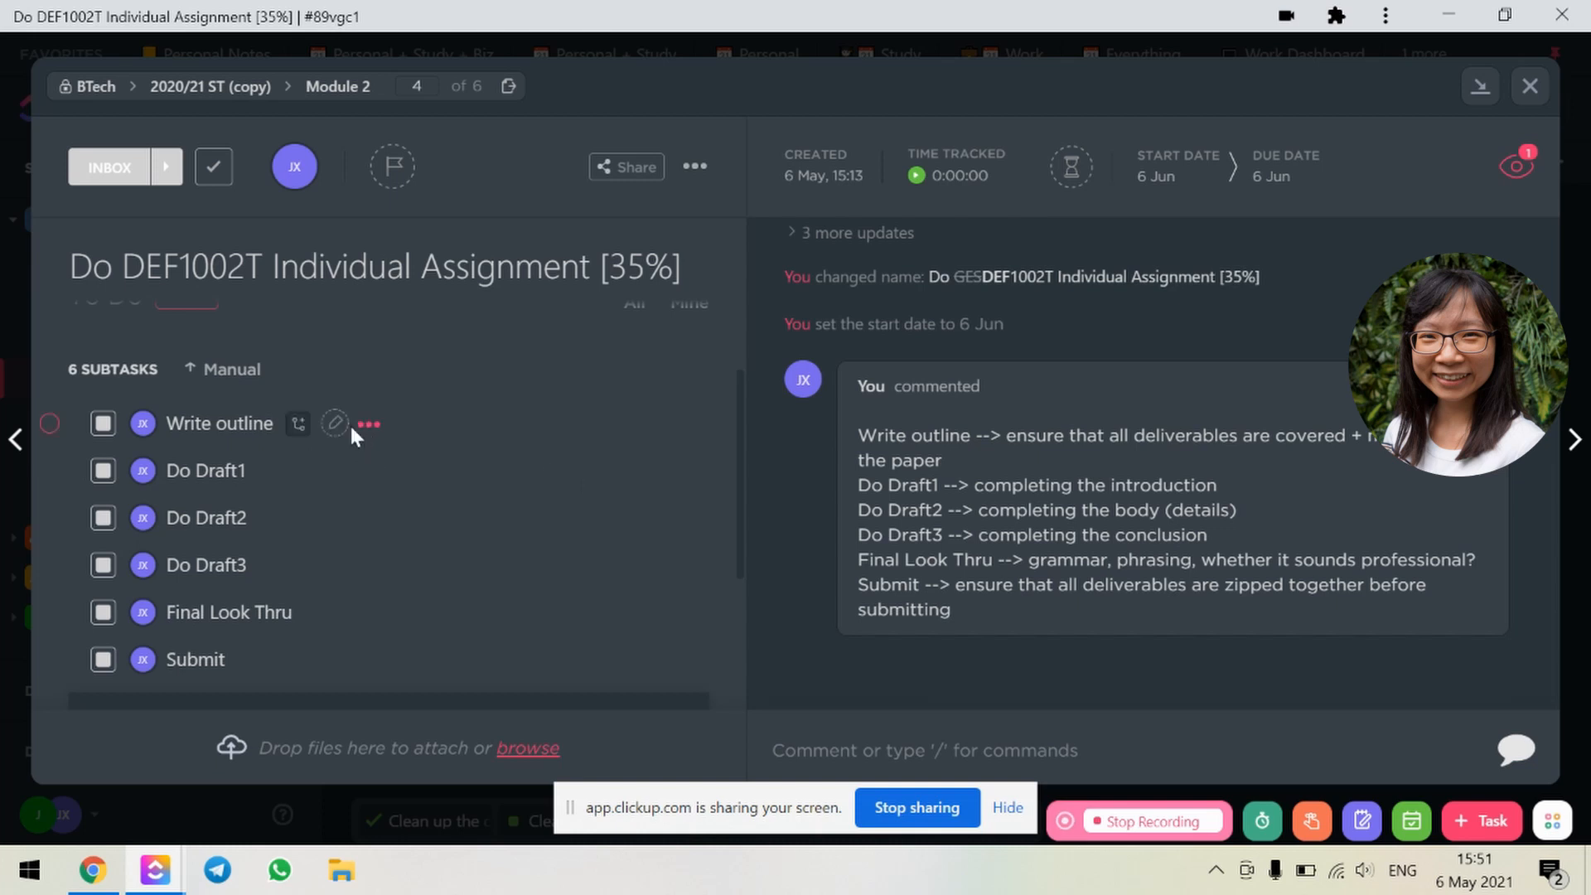
Step: Set the due date of the Write outline subtask to 7 May 2021
left_click(367, 423)
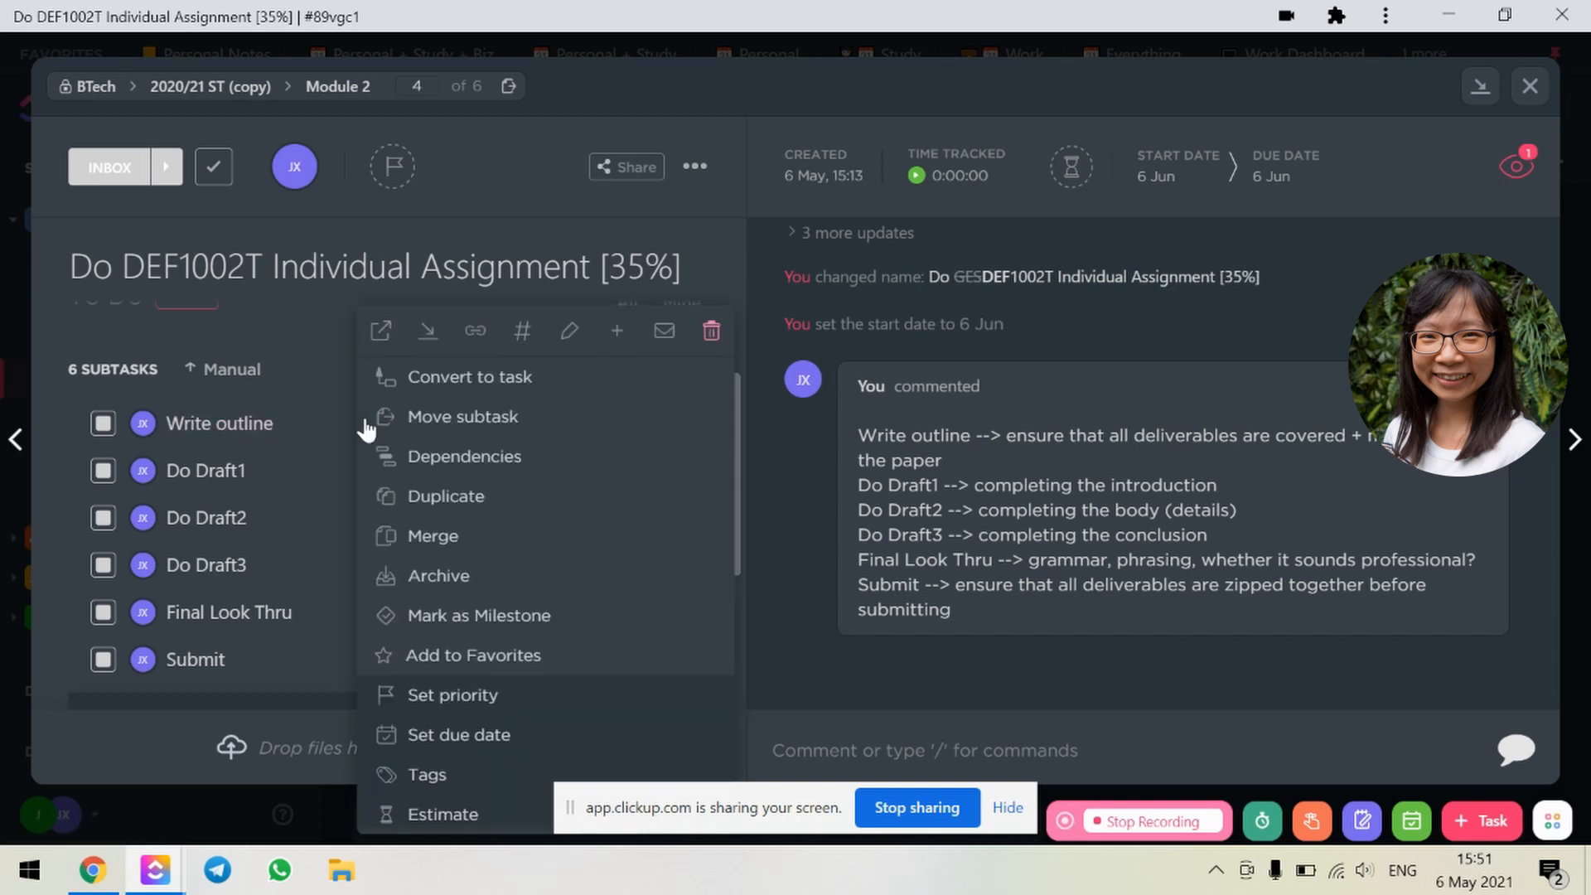
left_click(481, 734)
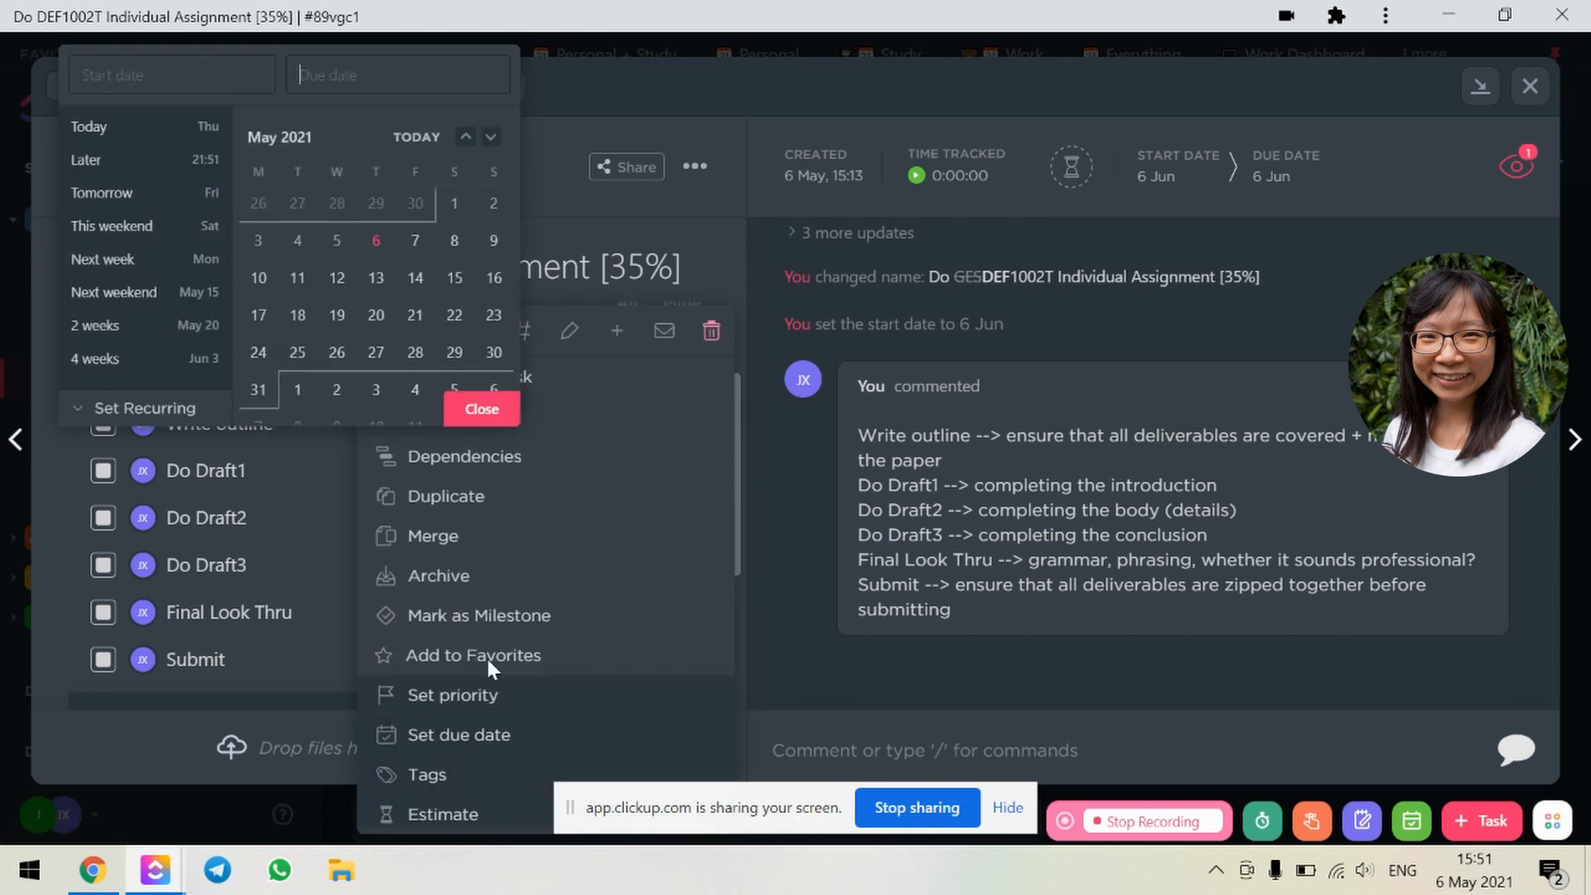
left_click(414, 241)
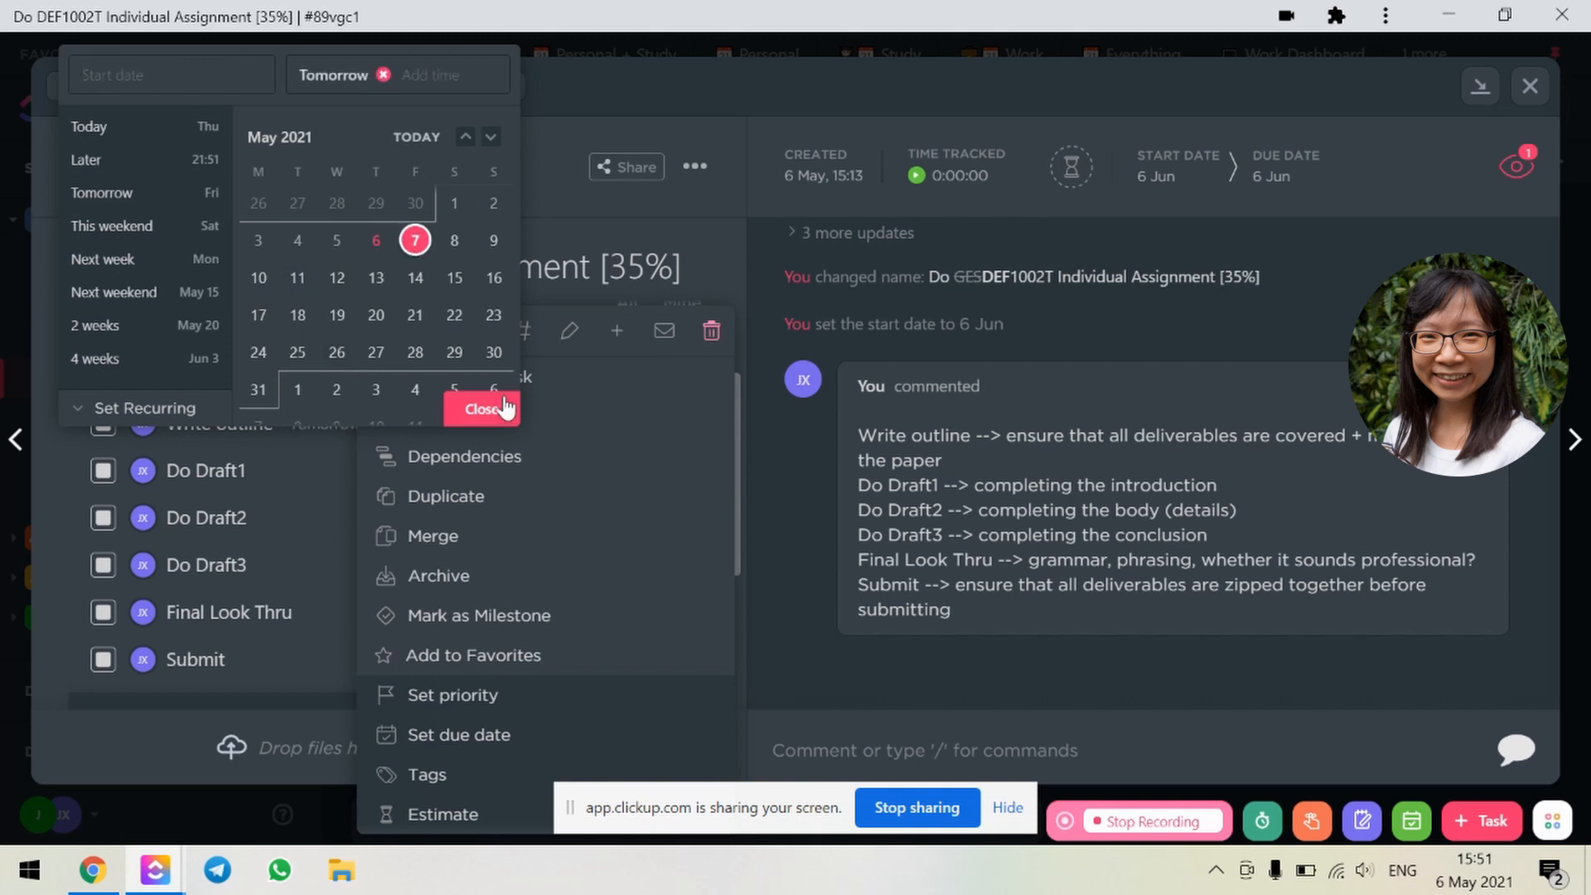
left_click(482, 409)
Step: Set the due date of the Do Draft1 subtask to 10 May 2021
left_click(324, 476)
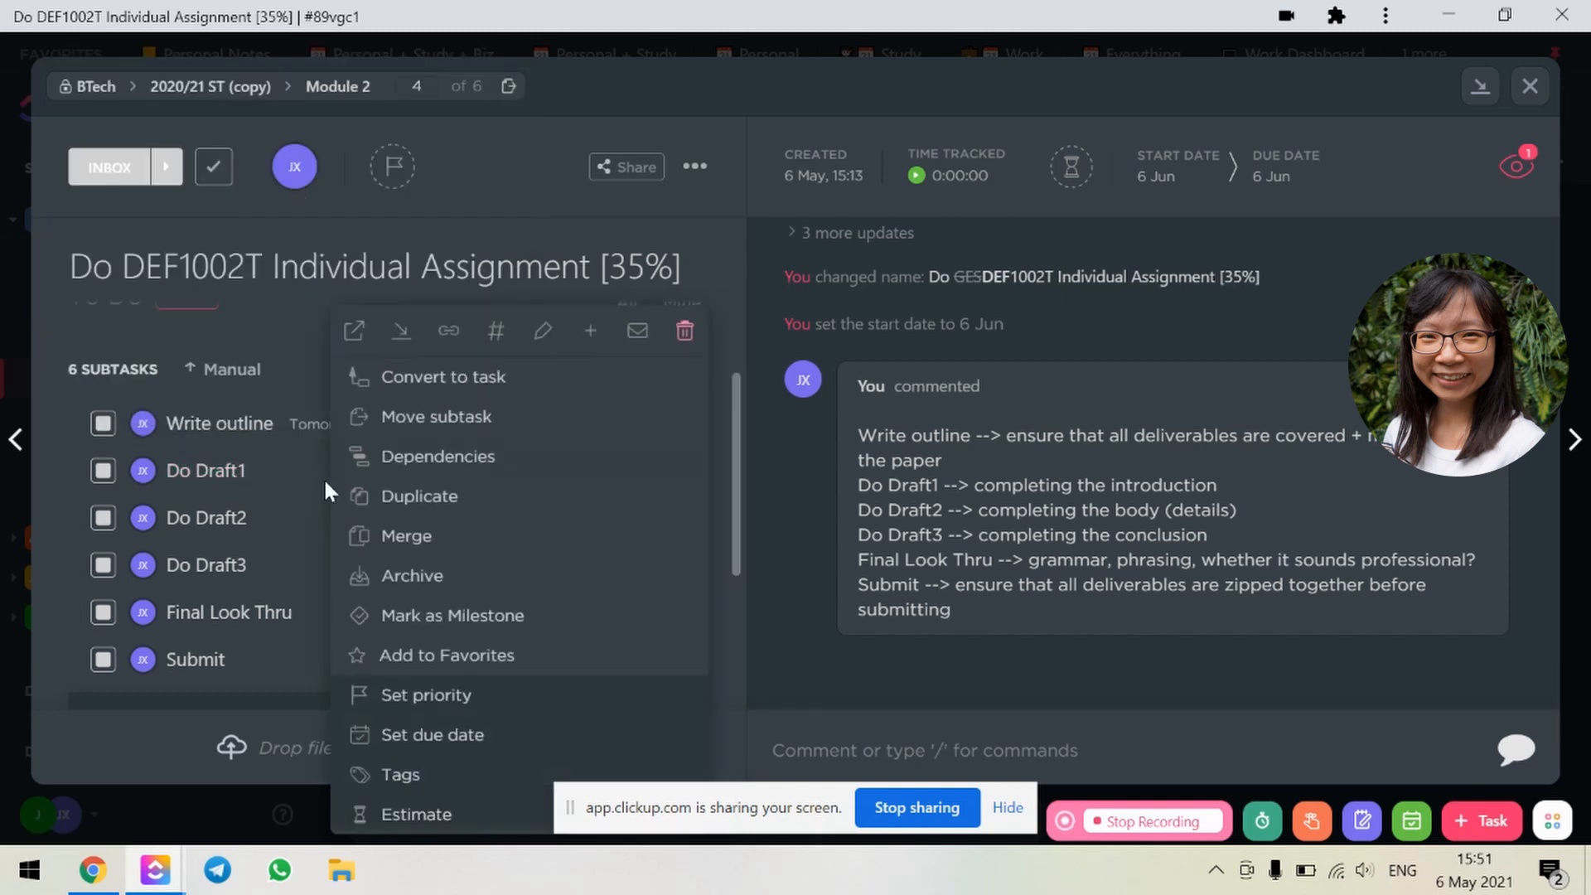
left_click(452, 733)
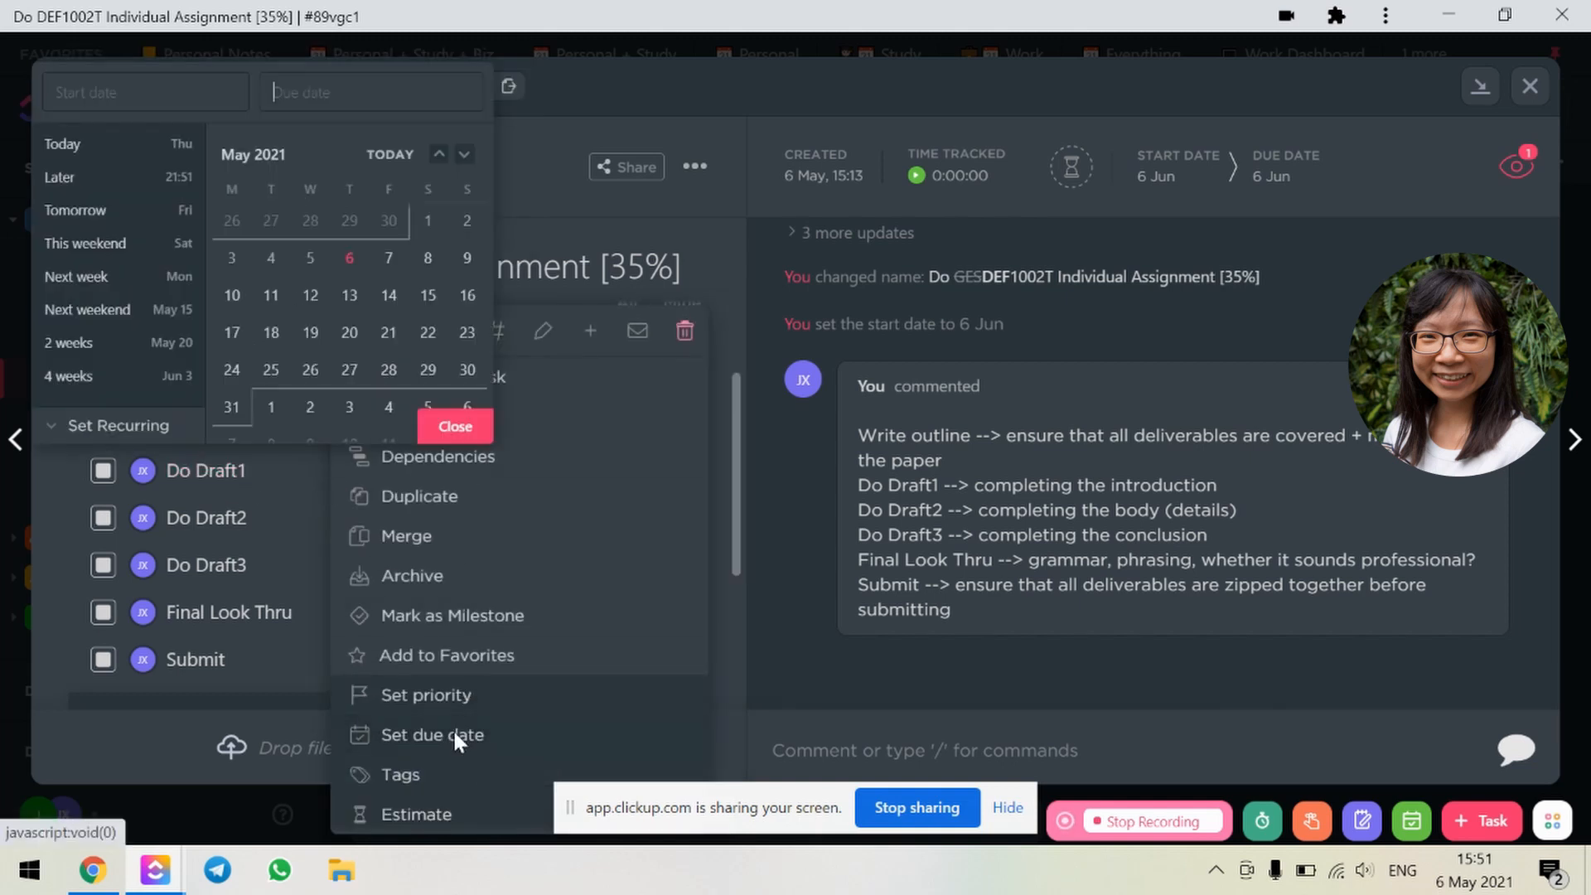
left_click(231, 297)
left_click(455, 426)
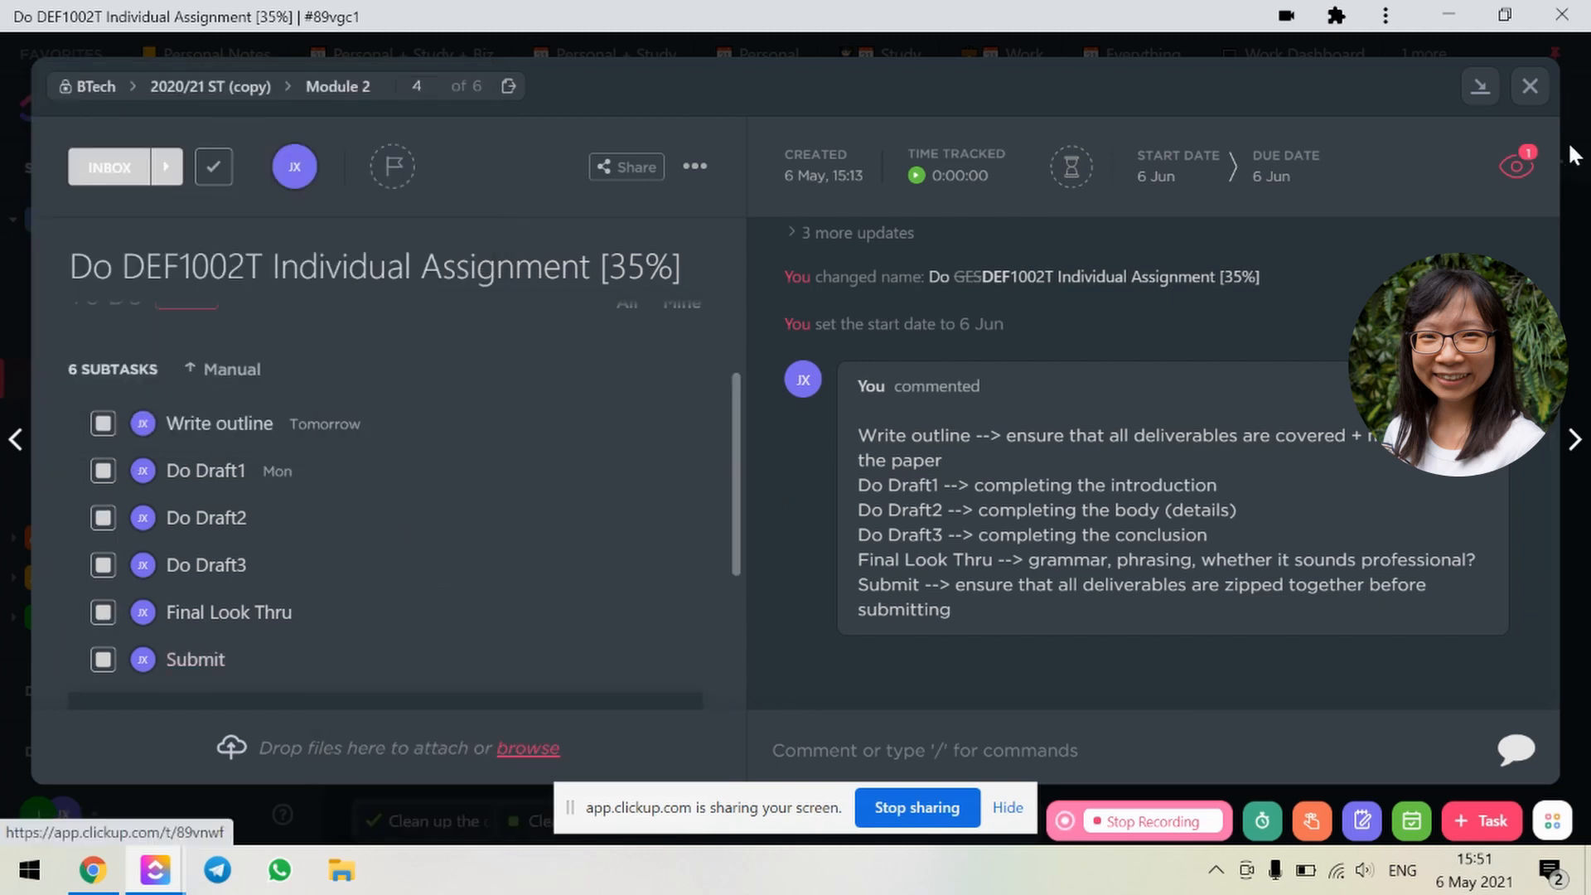
Step: Close the assignment task and turn on Show subtasks for the Module 2 calendar view
left_click(1530, 87)
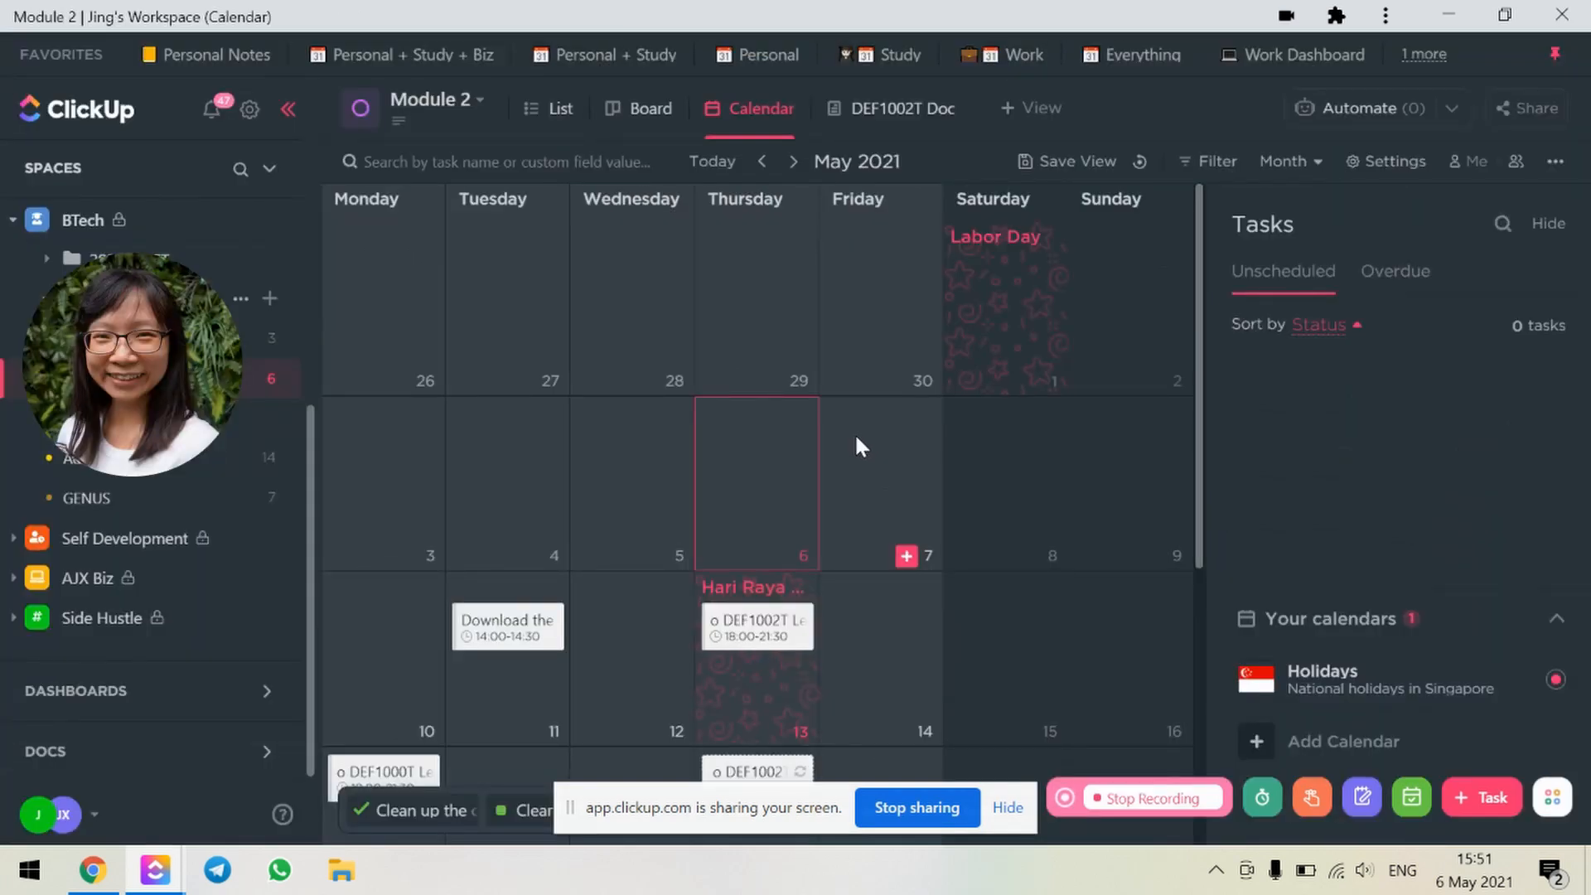
left_click(1395, 163)
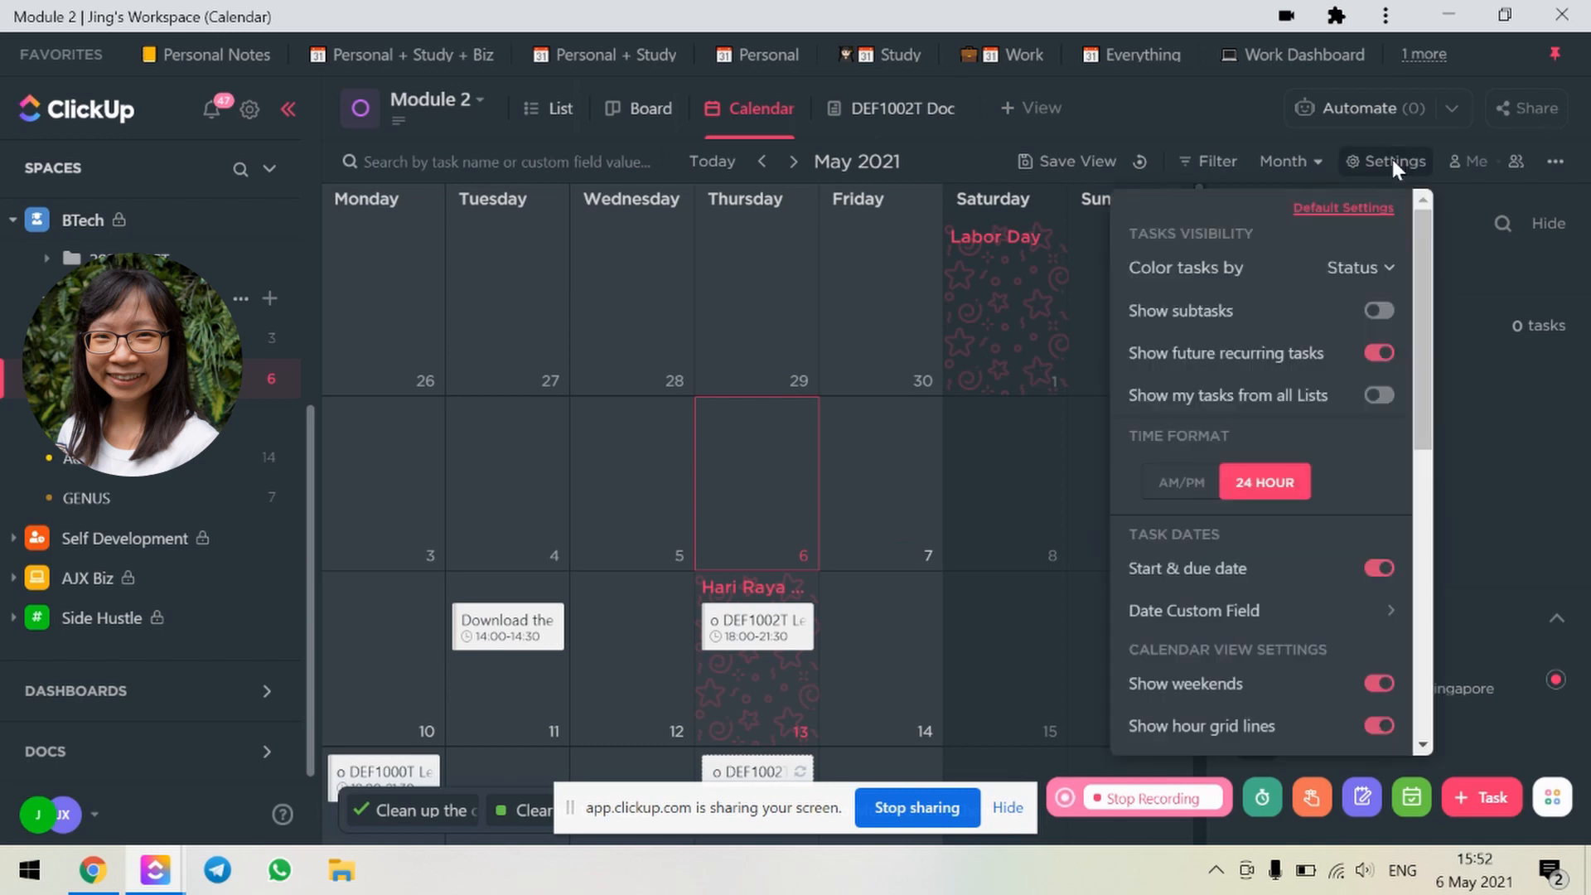
left_click(1386, 313)
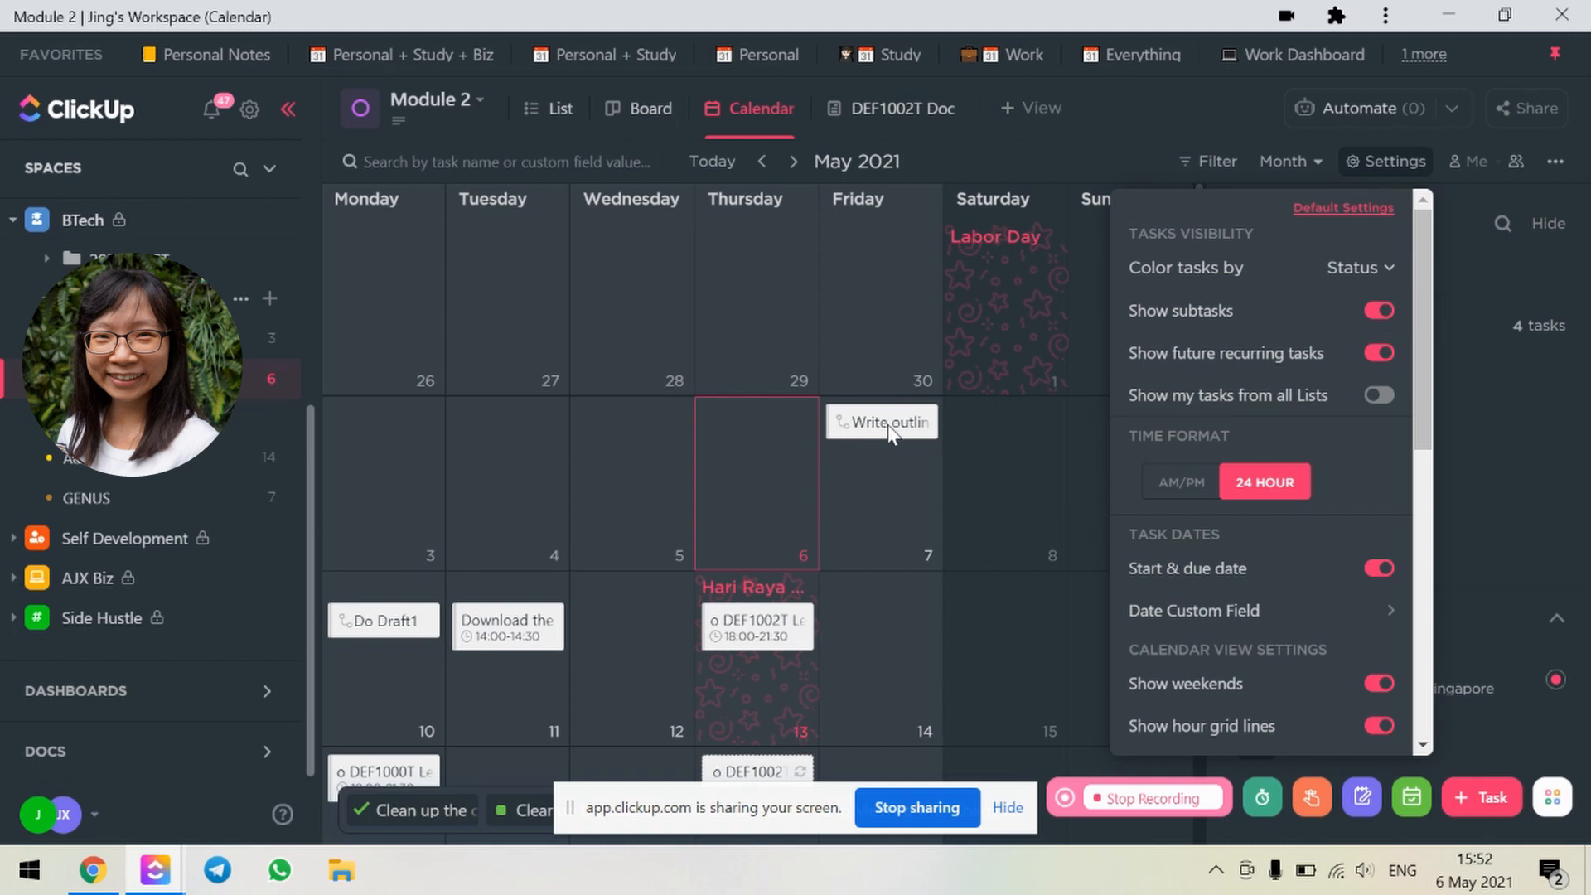
left_click(1032, 178)
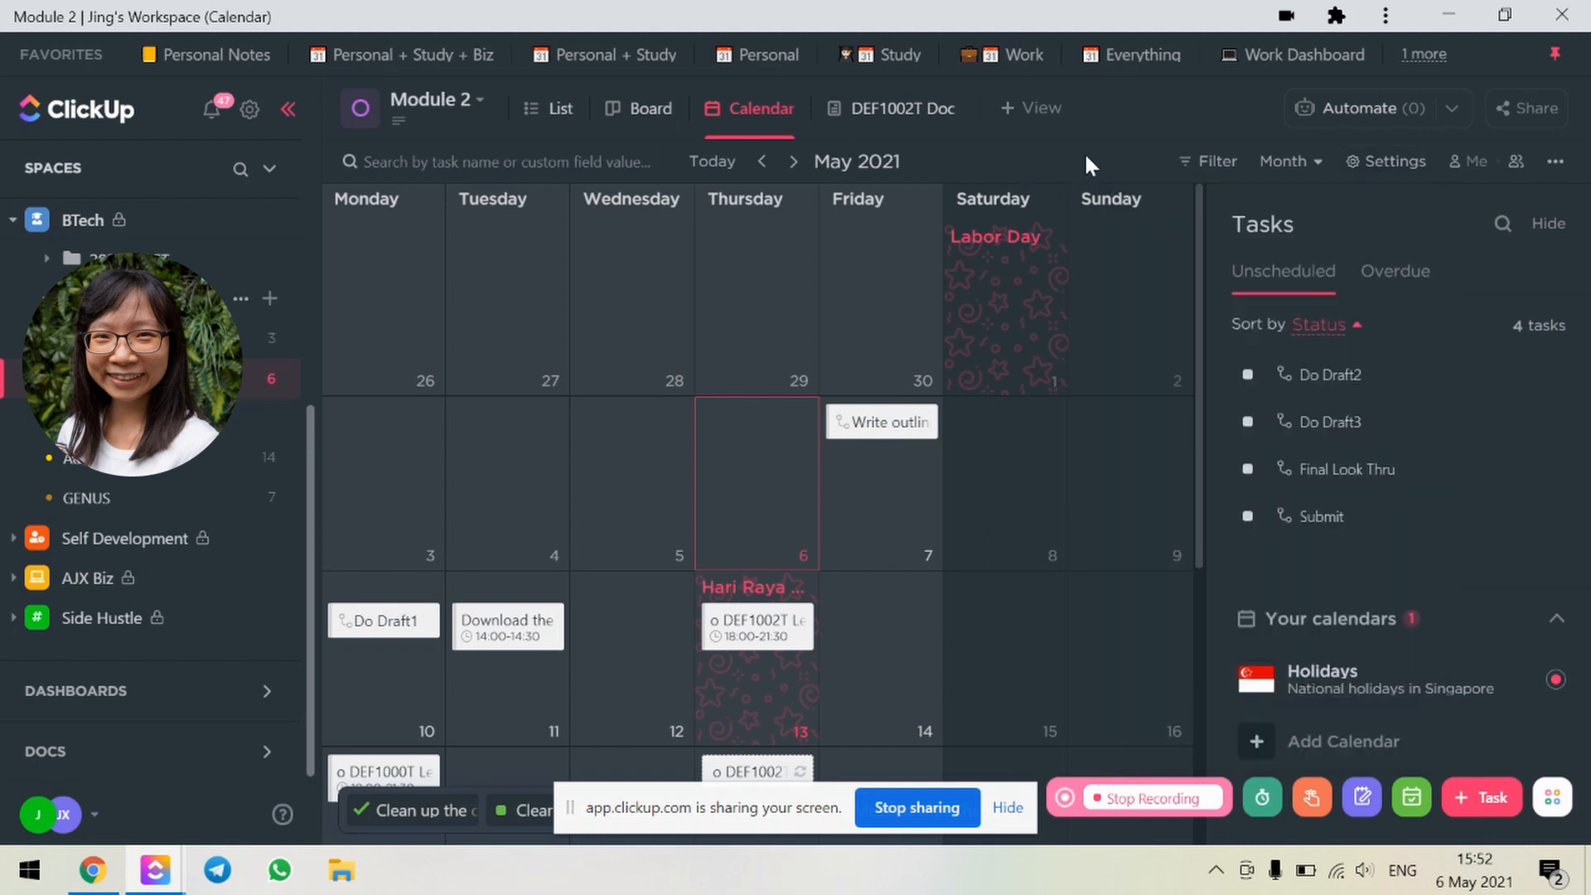
Step: Schedule the unscheduled Do Draft2 on Monday 17 May and Do Draft3 on Monday 24 May in the calendar
scroll(1161, 398, "down", 1)
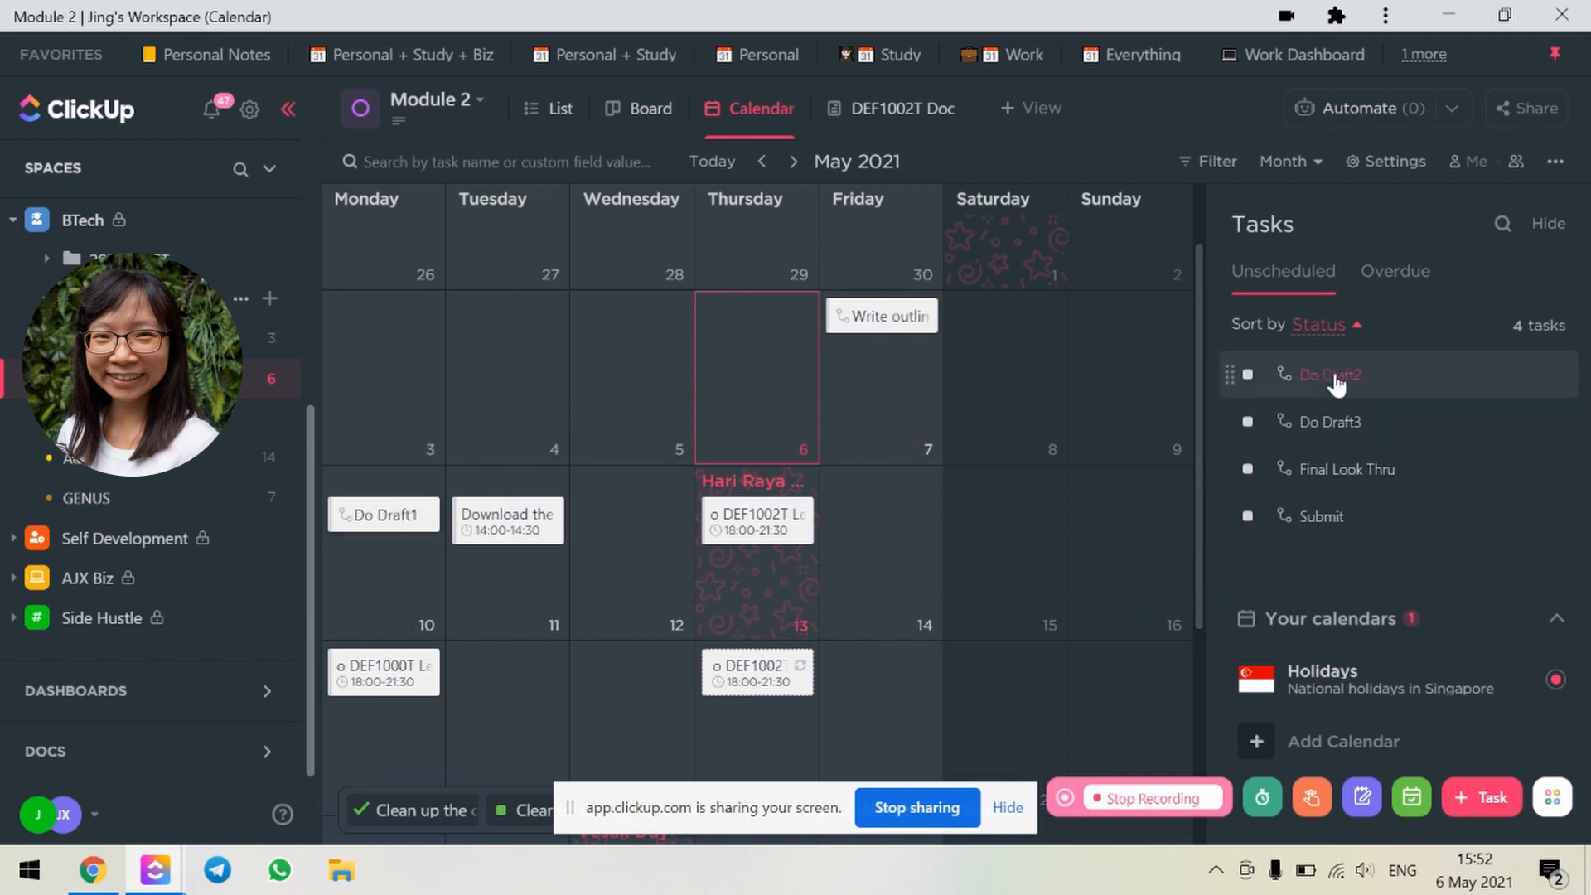
scroll(865, 559, "down", 2)
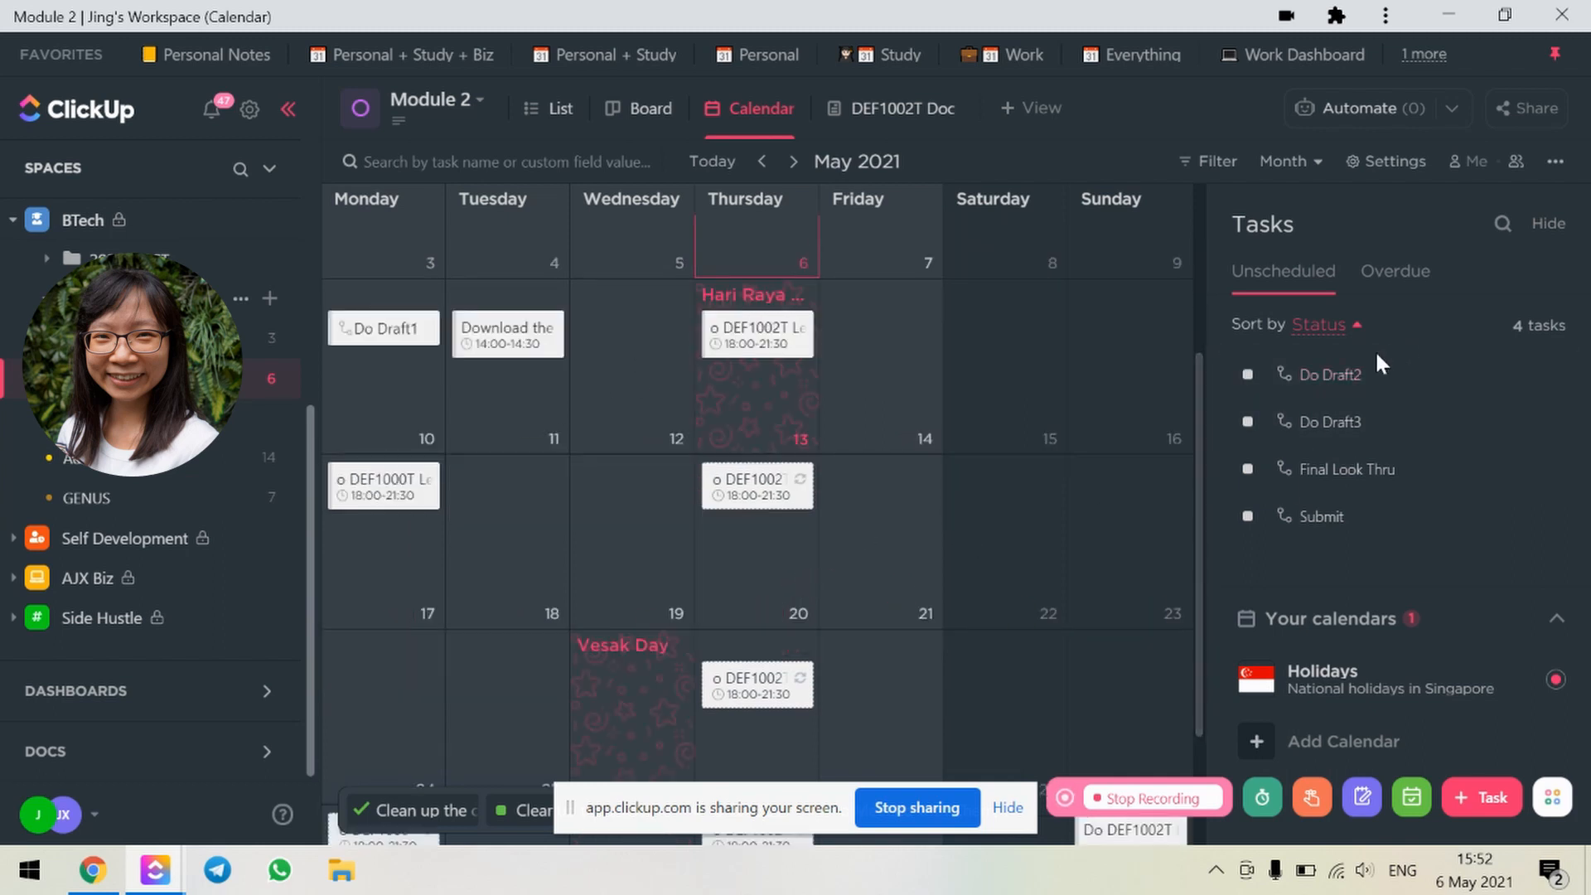
left_click_drag(1351, 376, 419, 547)
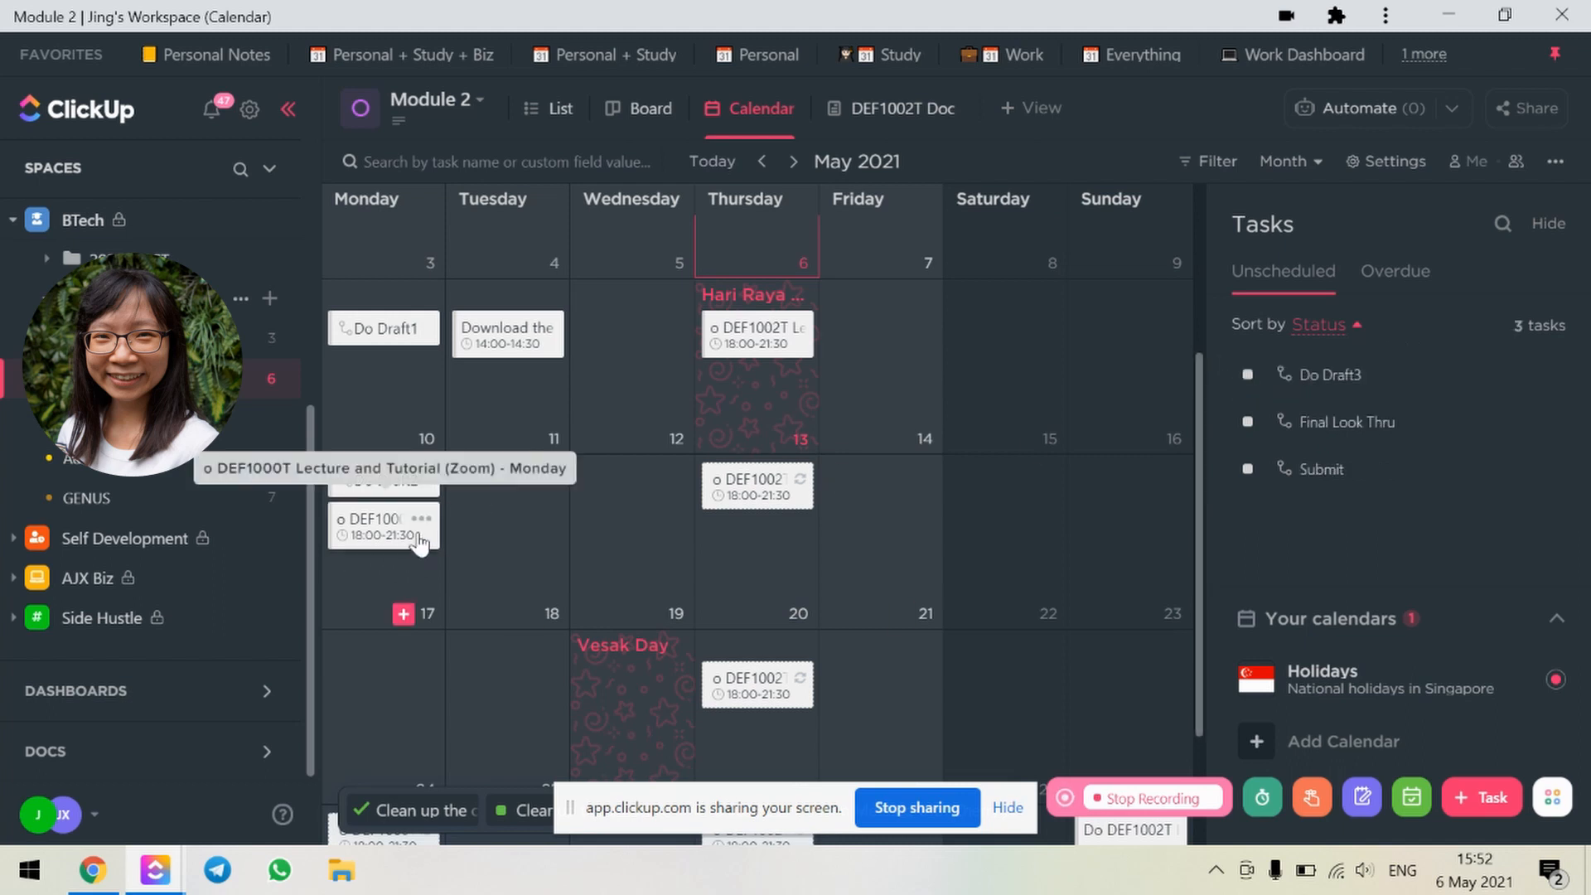
left_click_drag(1330, 374, 416, 685)
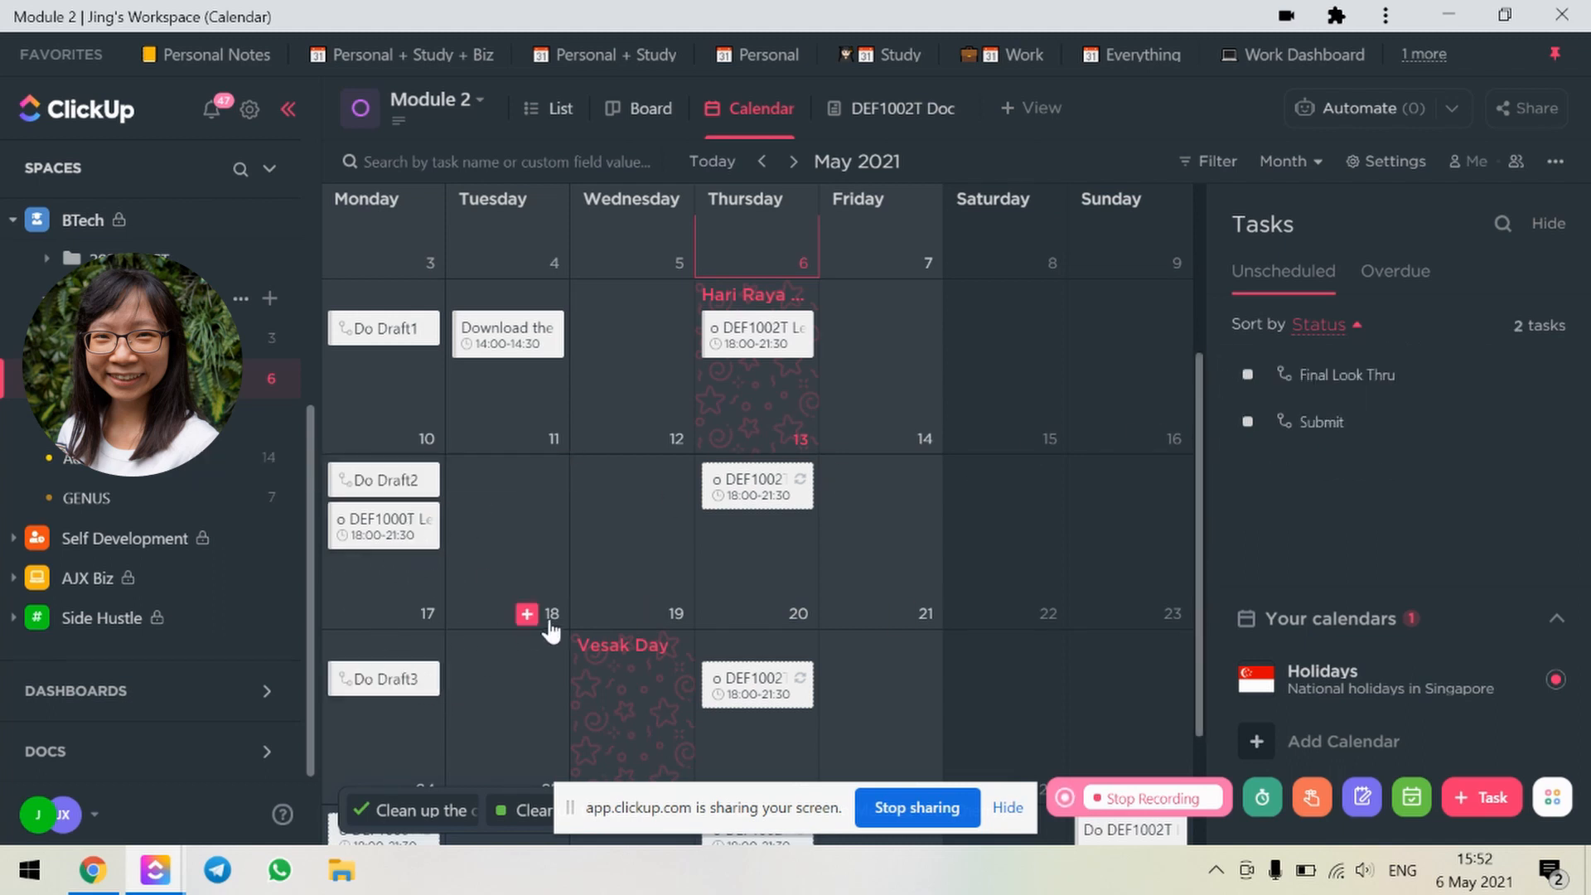
Step: Schedule the remaining Final Look Thru and Submit subtasks on Sunday 30 May in the calendar
scroll(551, 632, "down", 2)
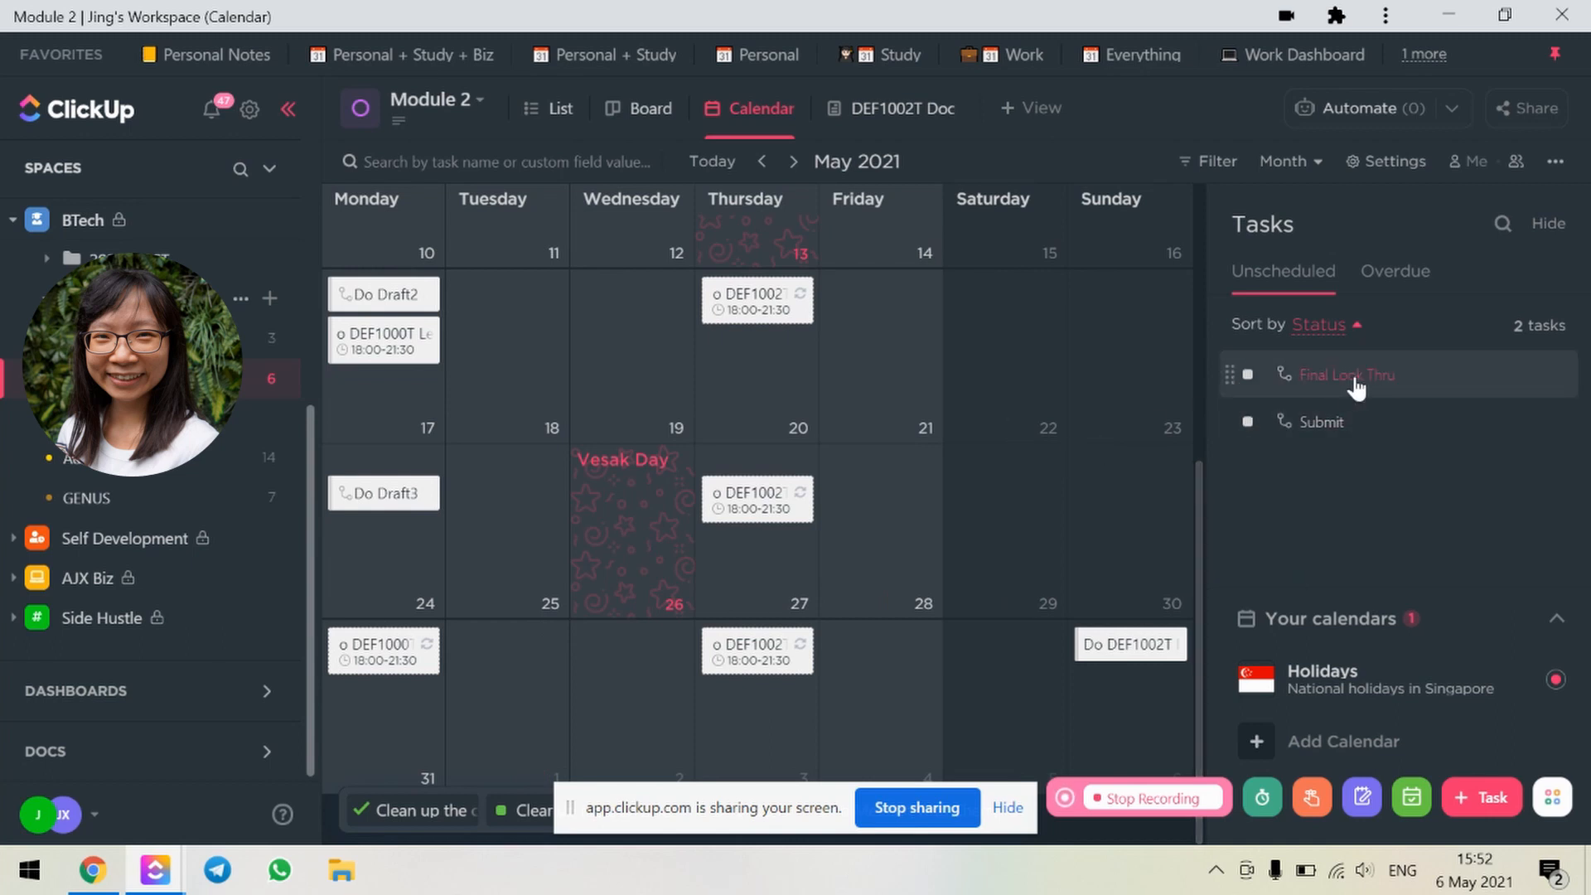
left_click_drag(1356, 386, 1144, 519)
left_click_drag(1322, 422, 1138, 543)
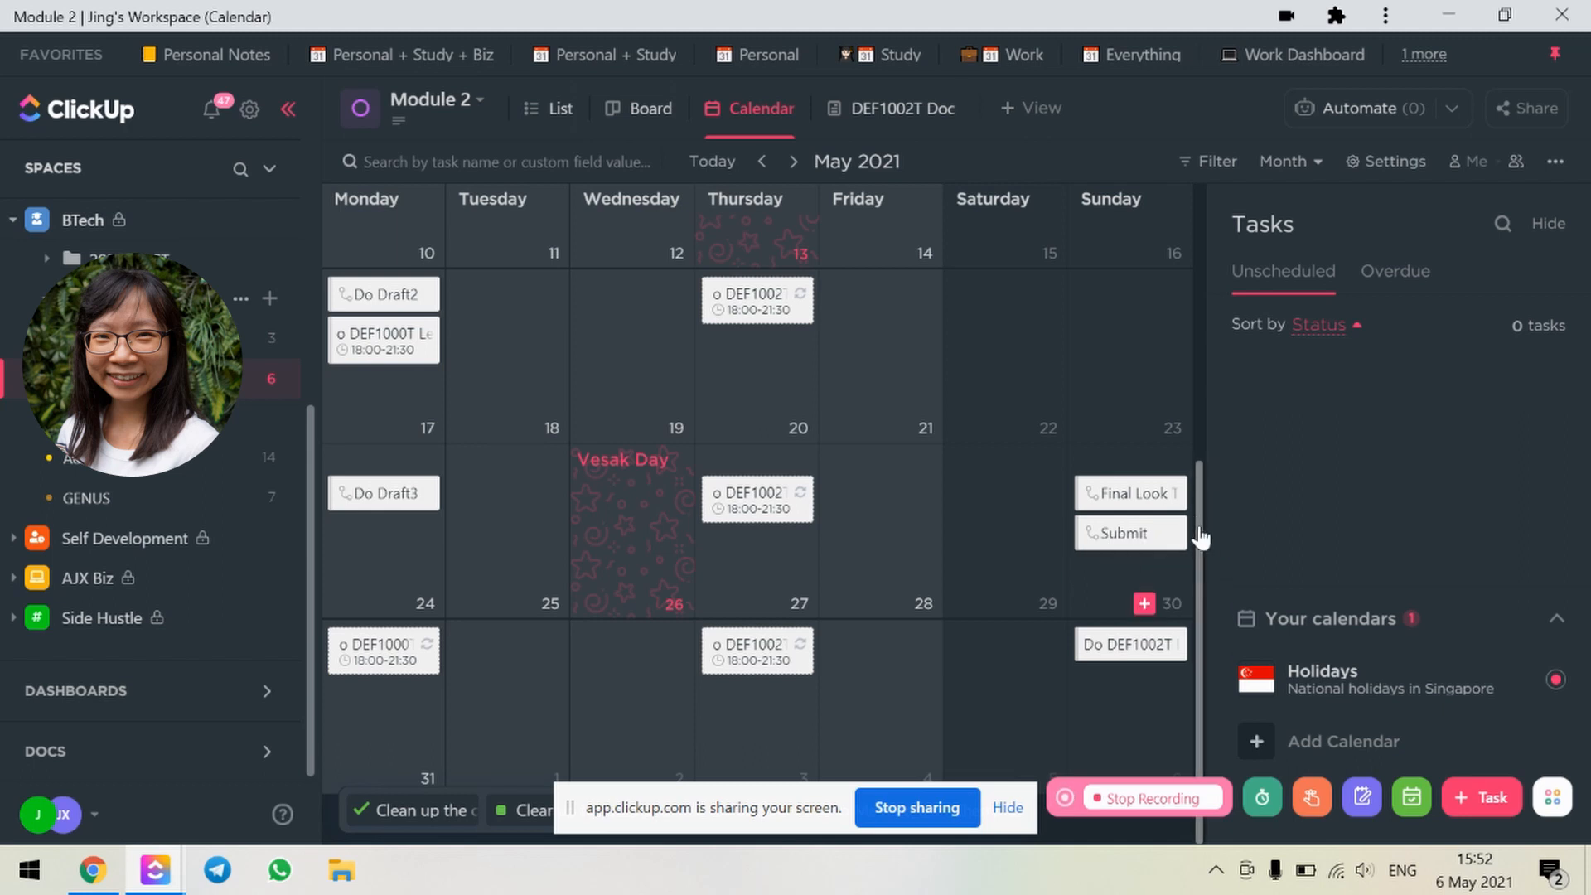
left_click_drag(1201, 540, 1195, 415)
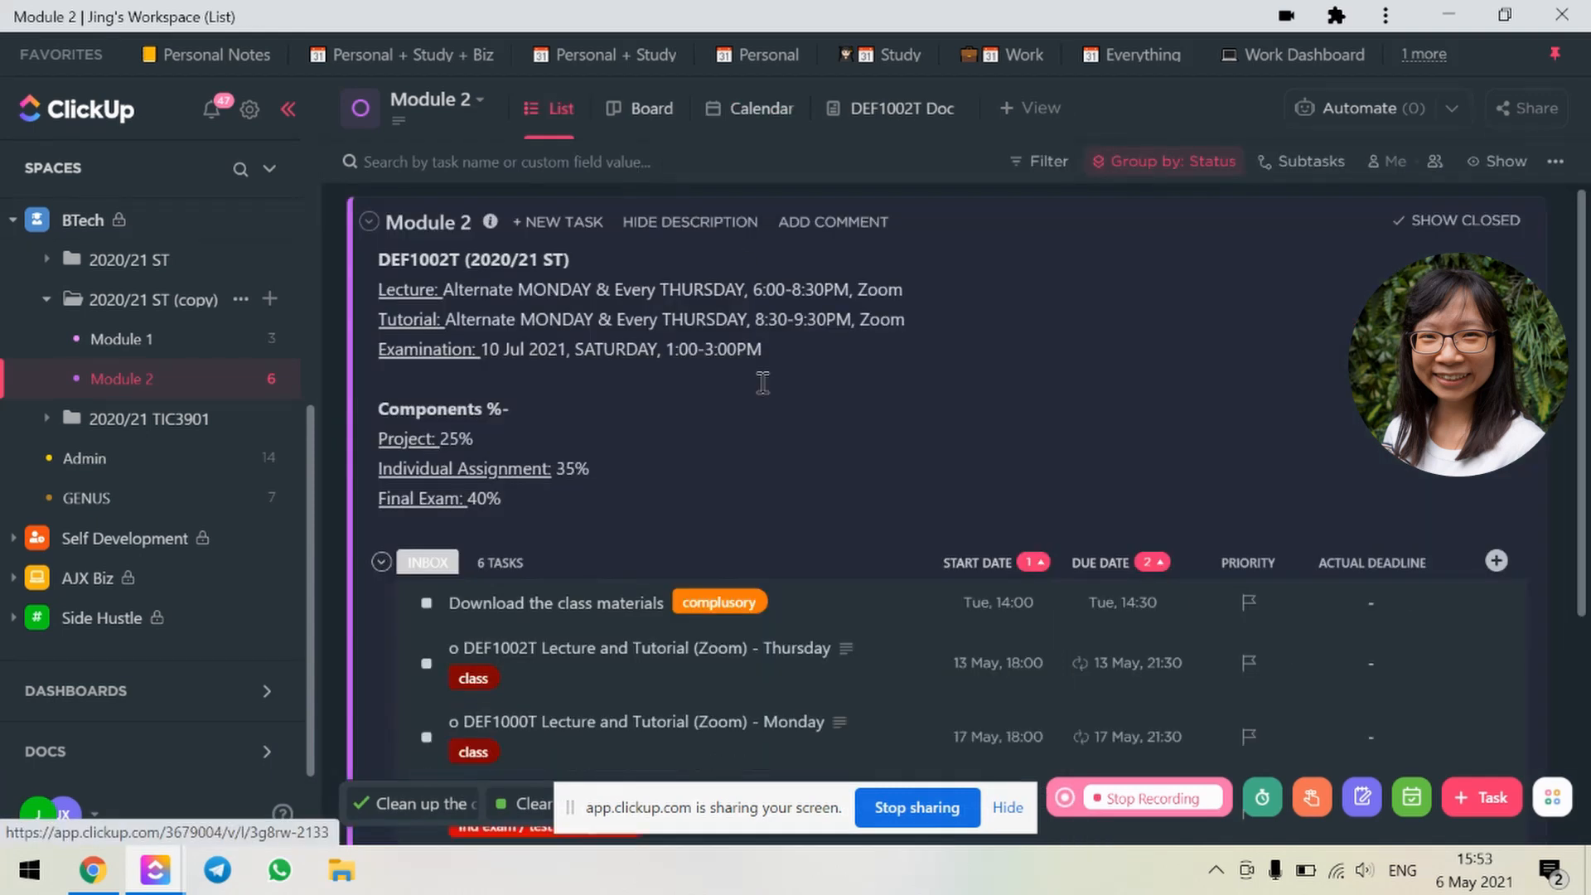
Step: In the list view, open Do Draft1 under the DEF1002T Individual Assignment and add the nested subtask "Ask Prof on bullet point 1"
scroll(614, 425, "down", 3)
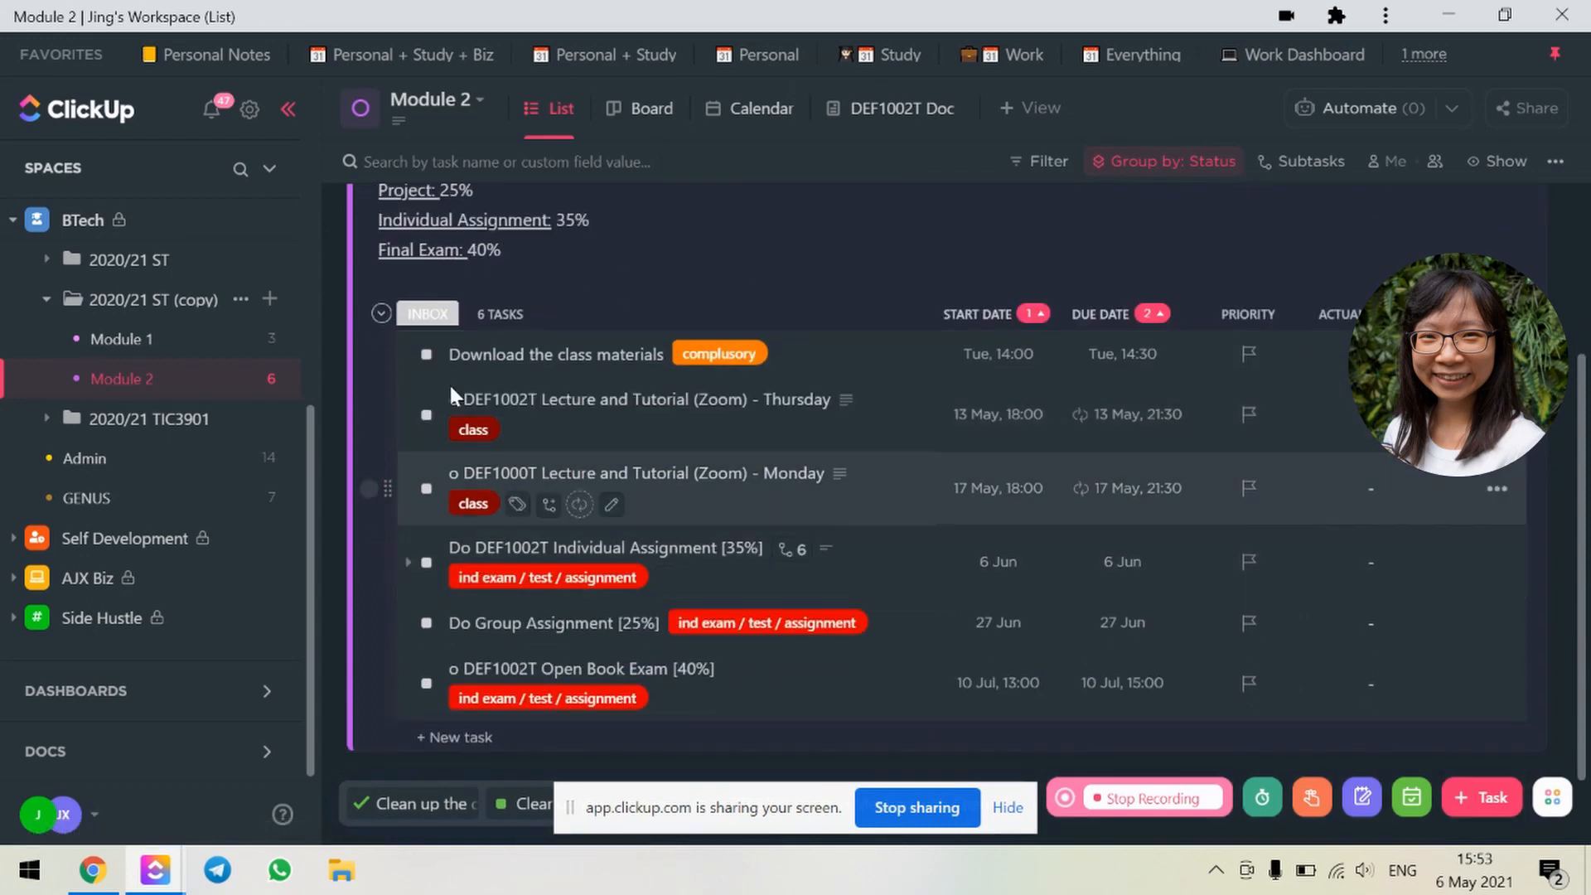
scroll(406, 497, "down", 1)
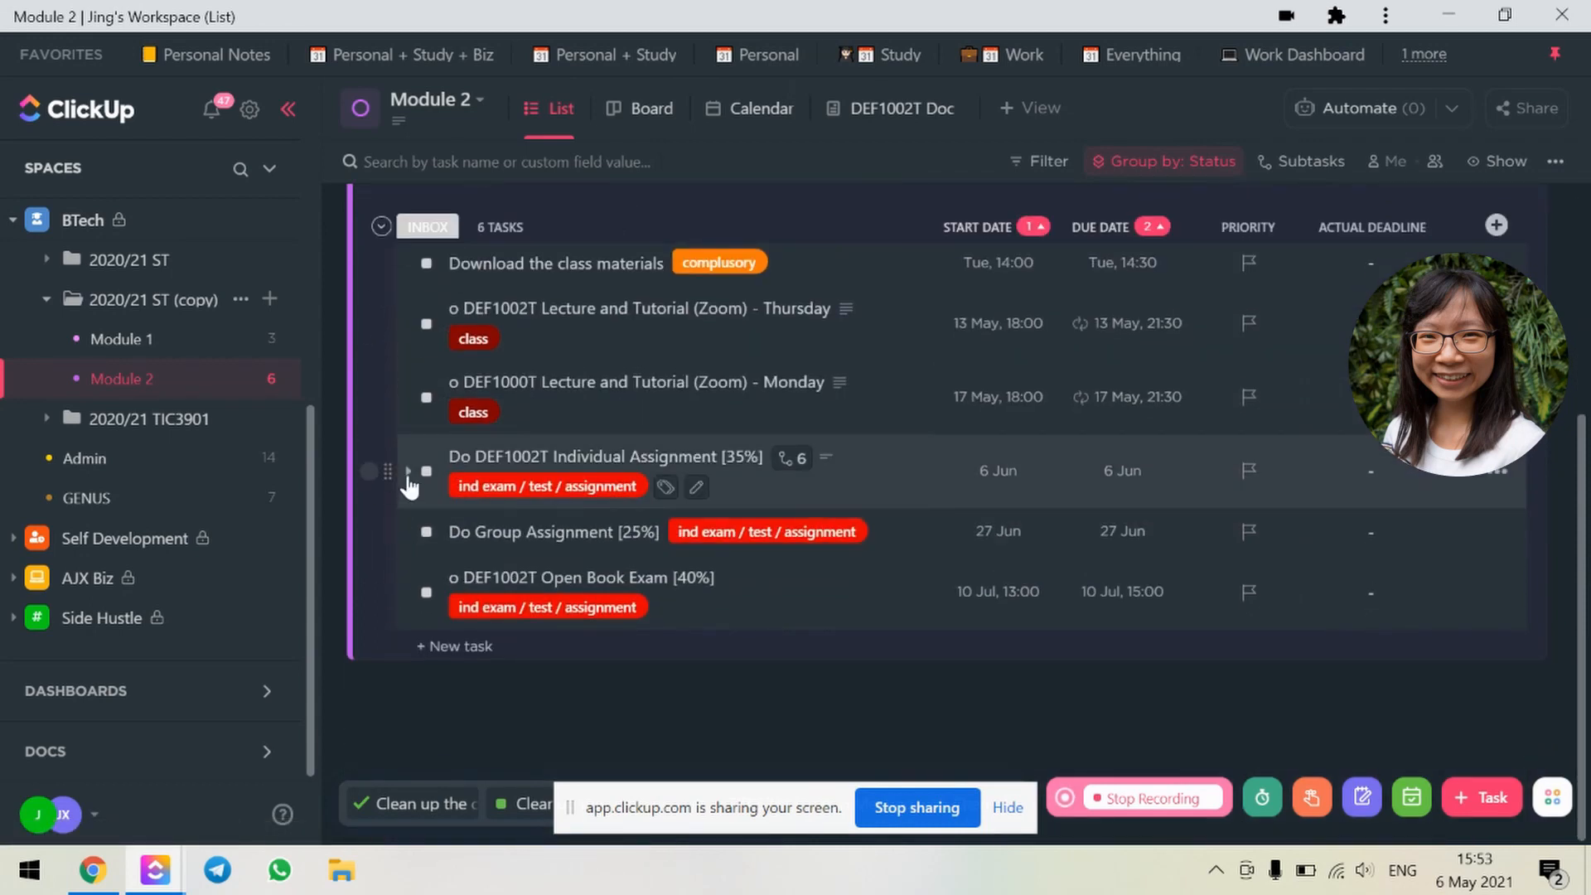
left_click(409, 471)
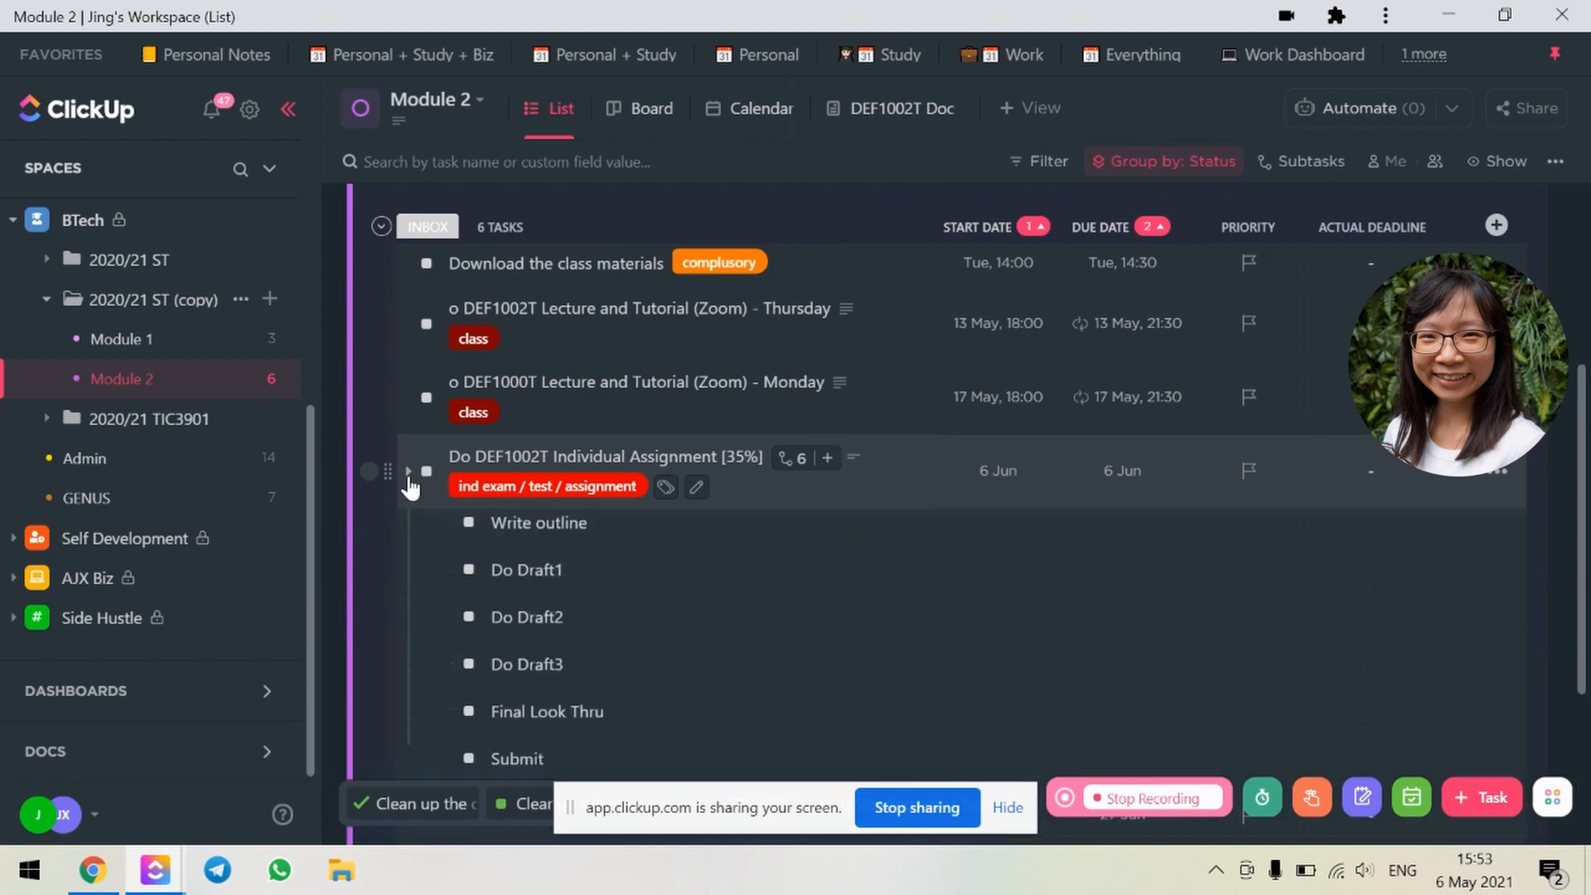
scroll(413, 477, "down", 2)
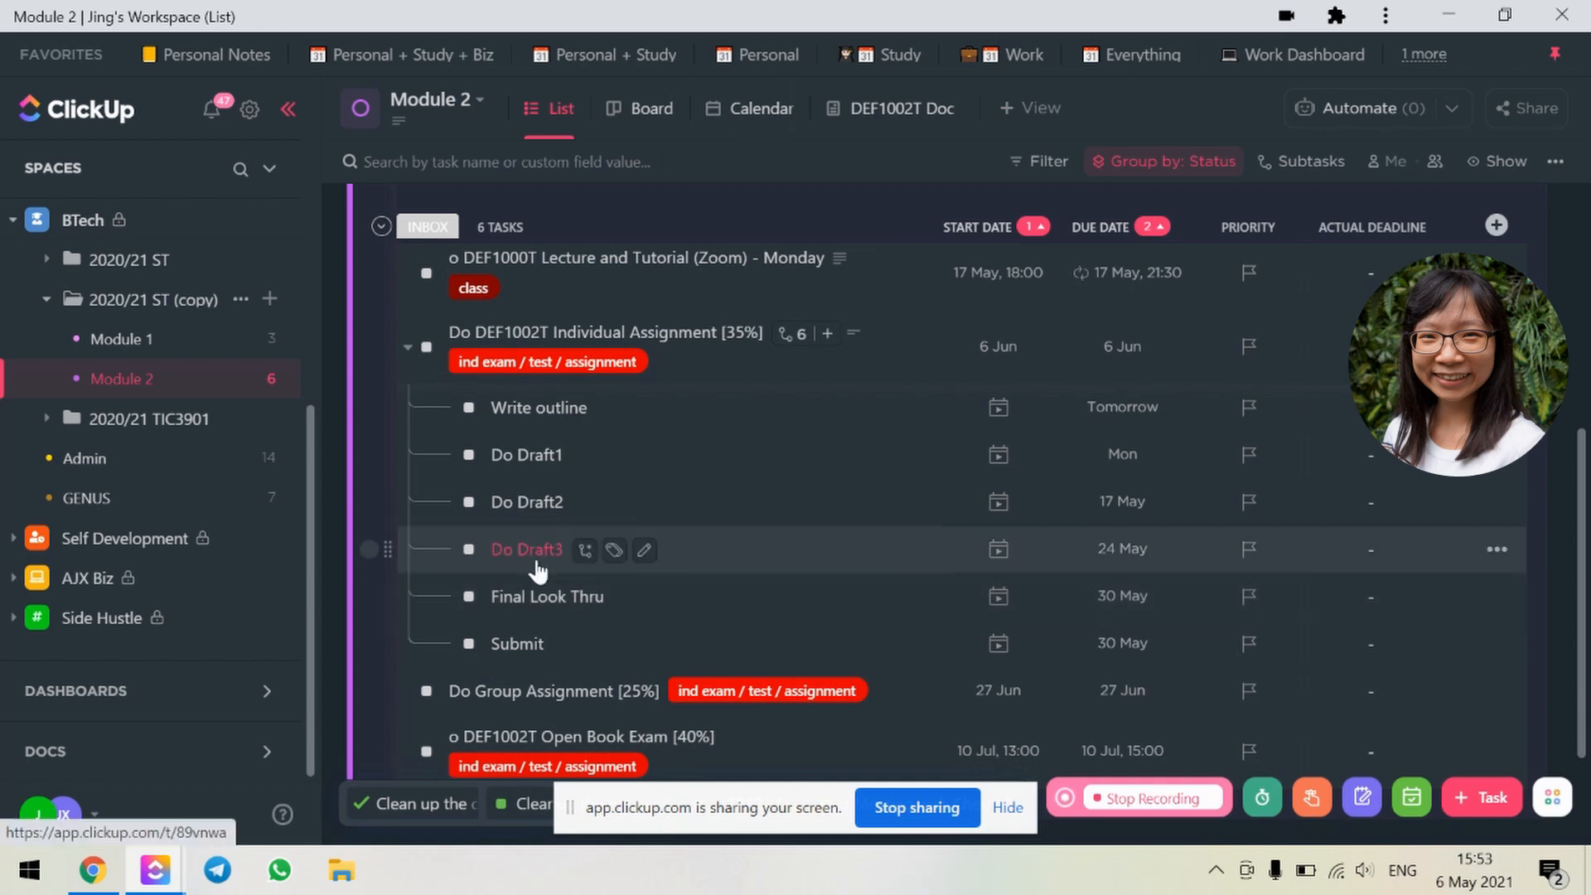
left_click(537, 458)
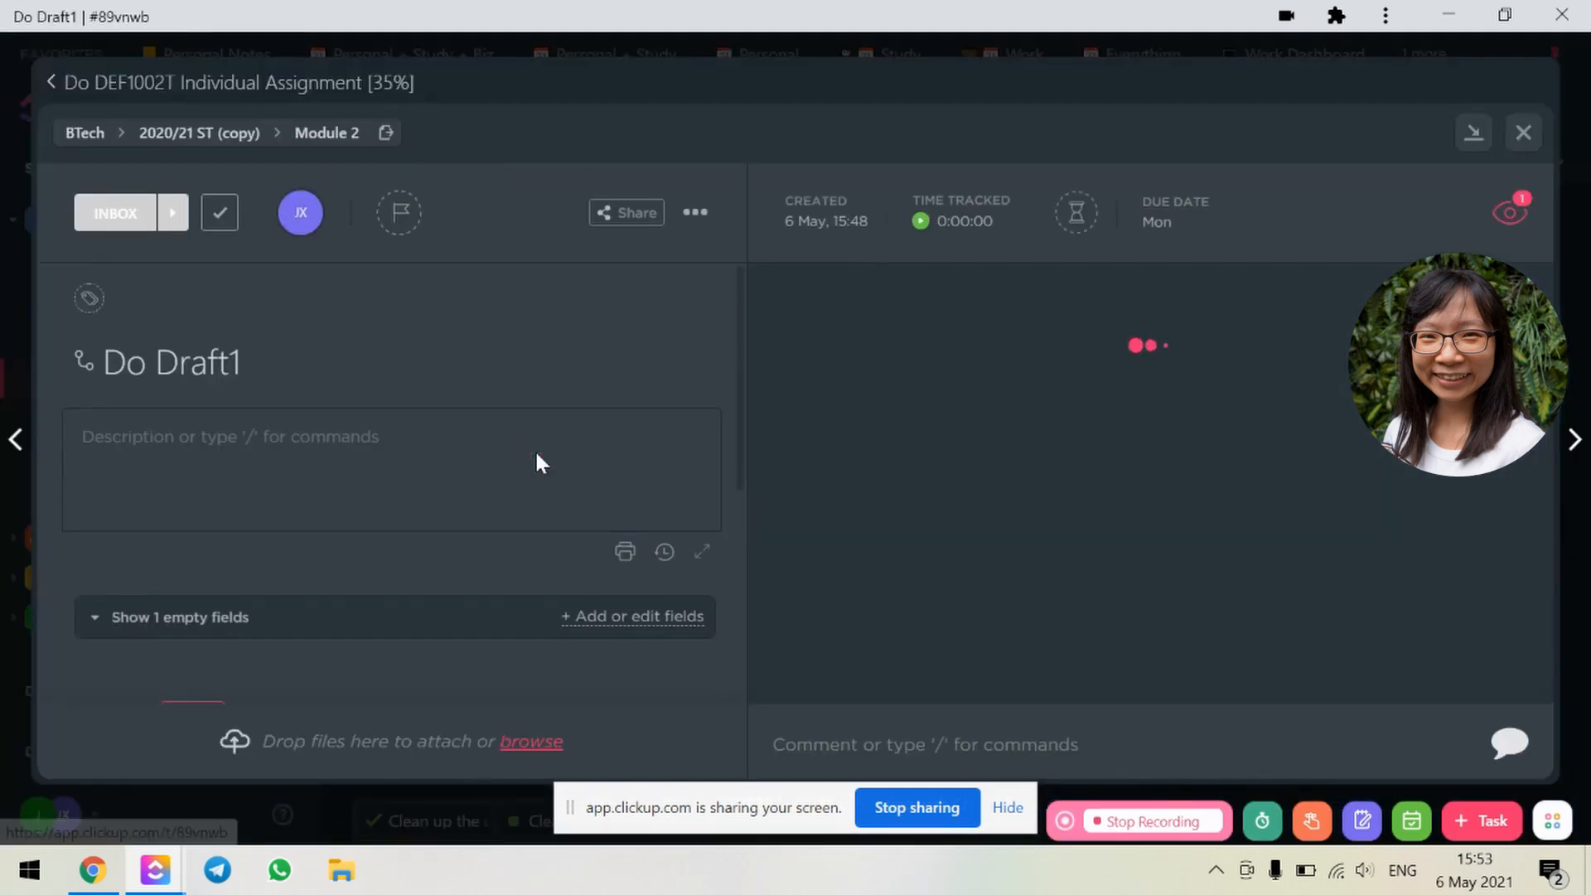
left_click(187, 445)
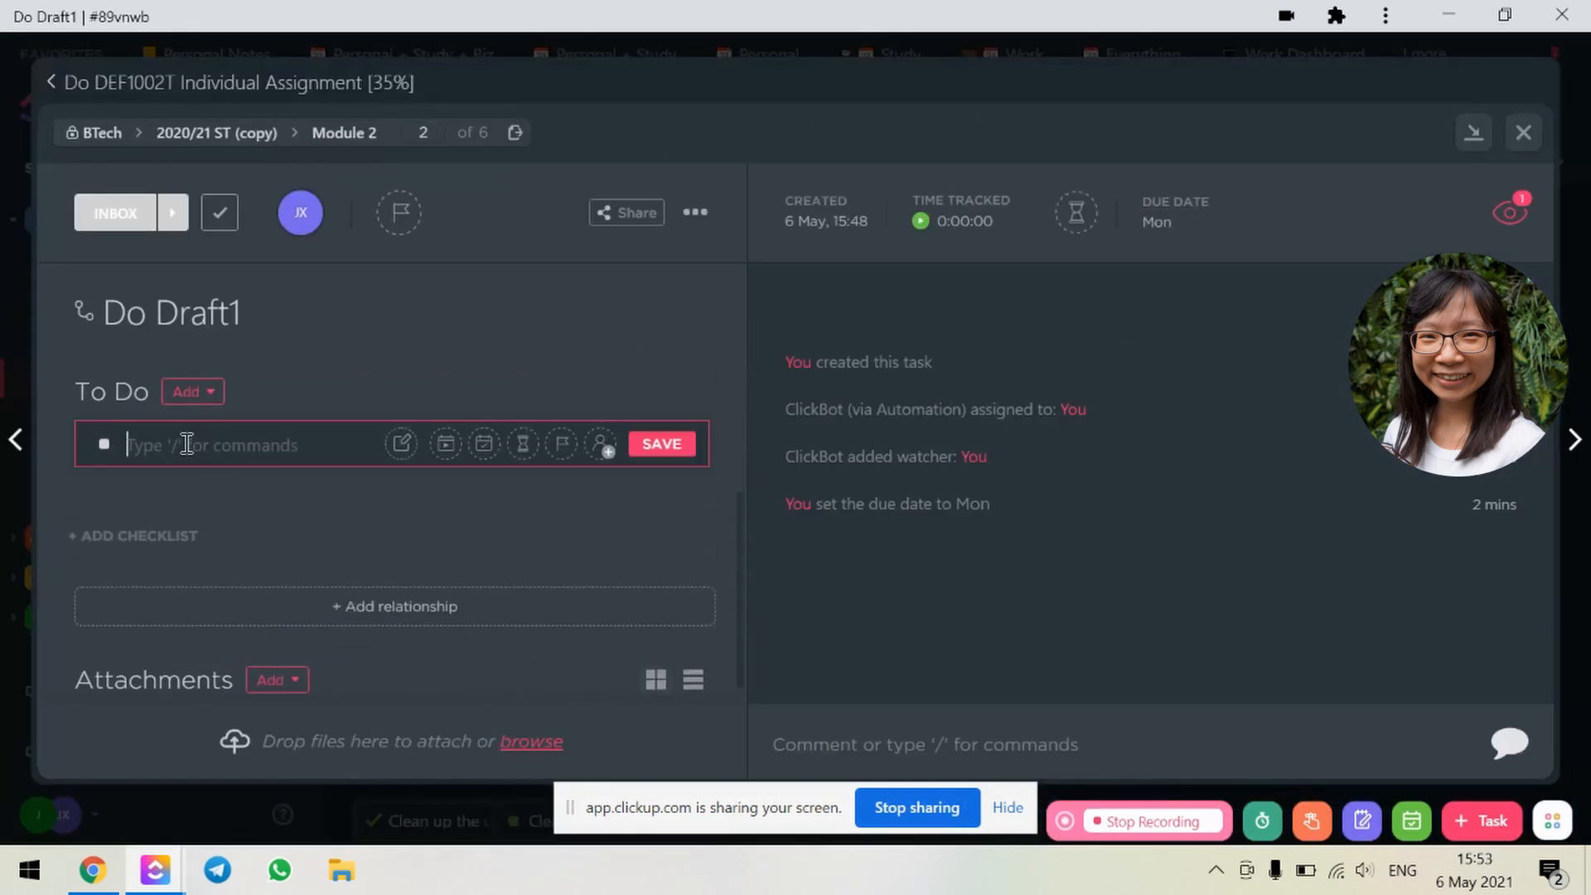
type("Ask Prof on bullet point 1")
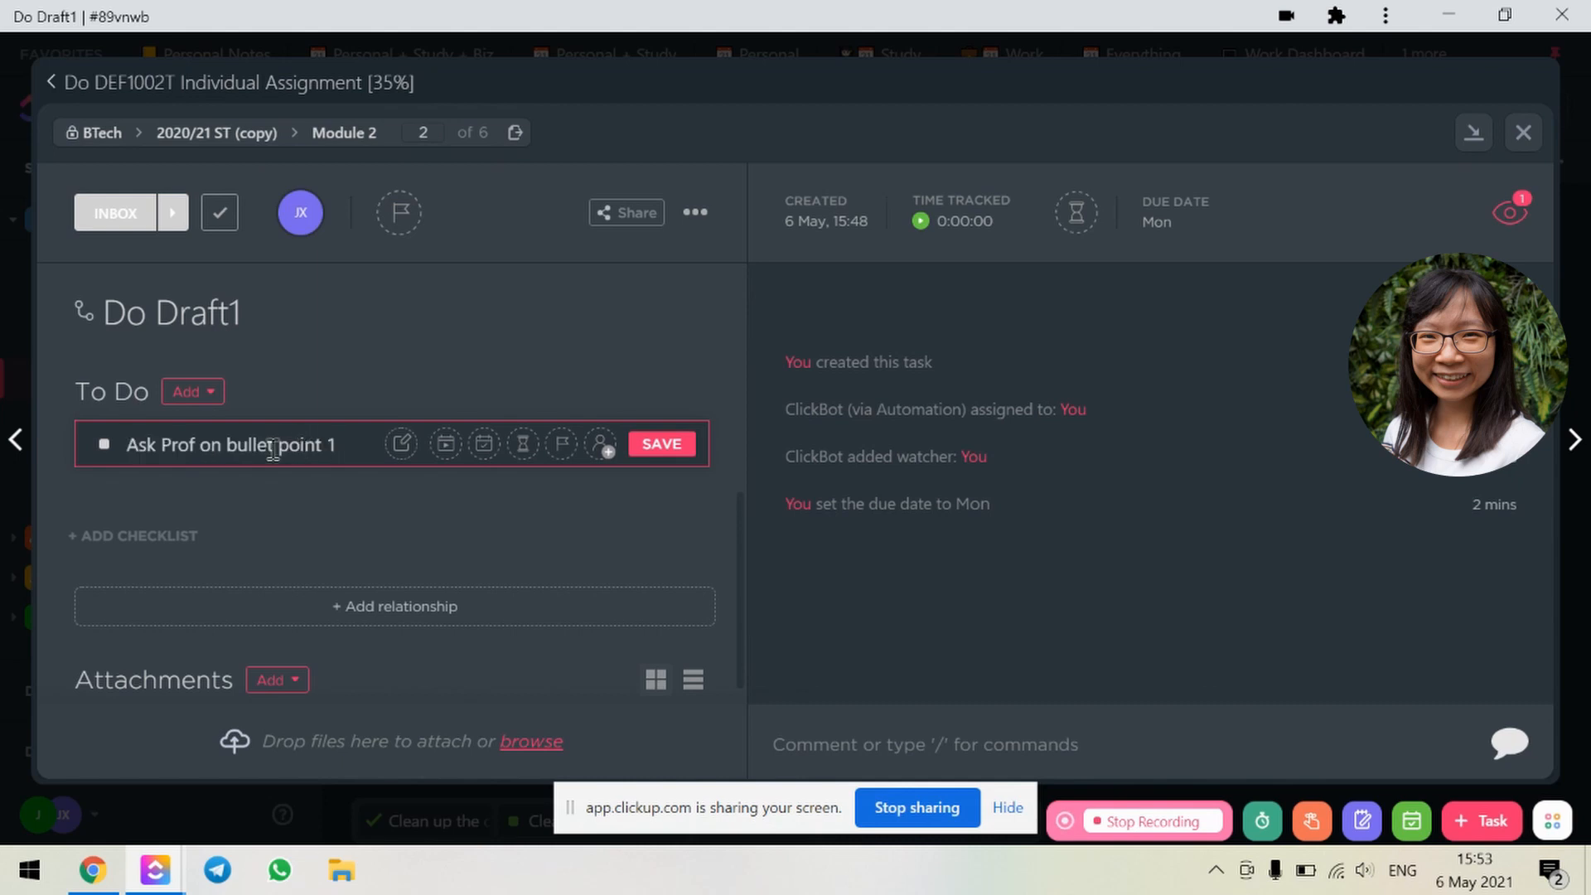
key("Return")
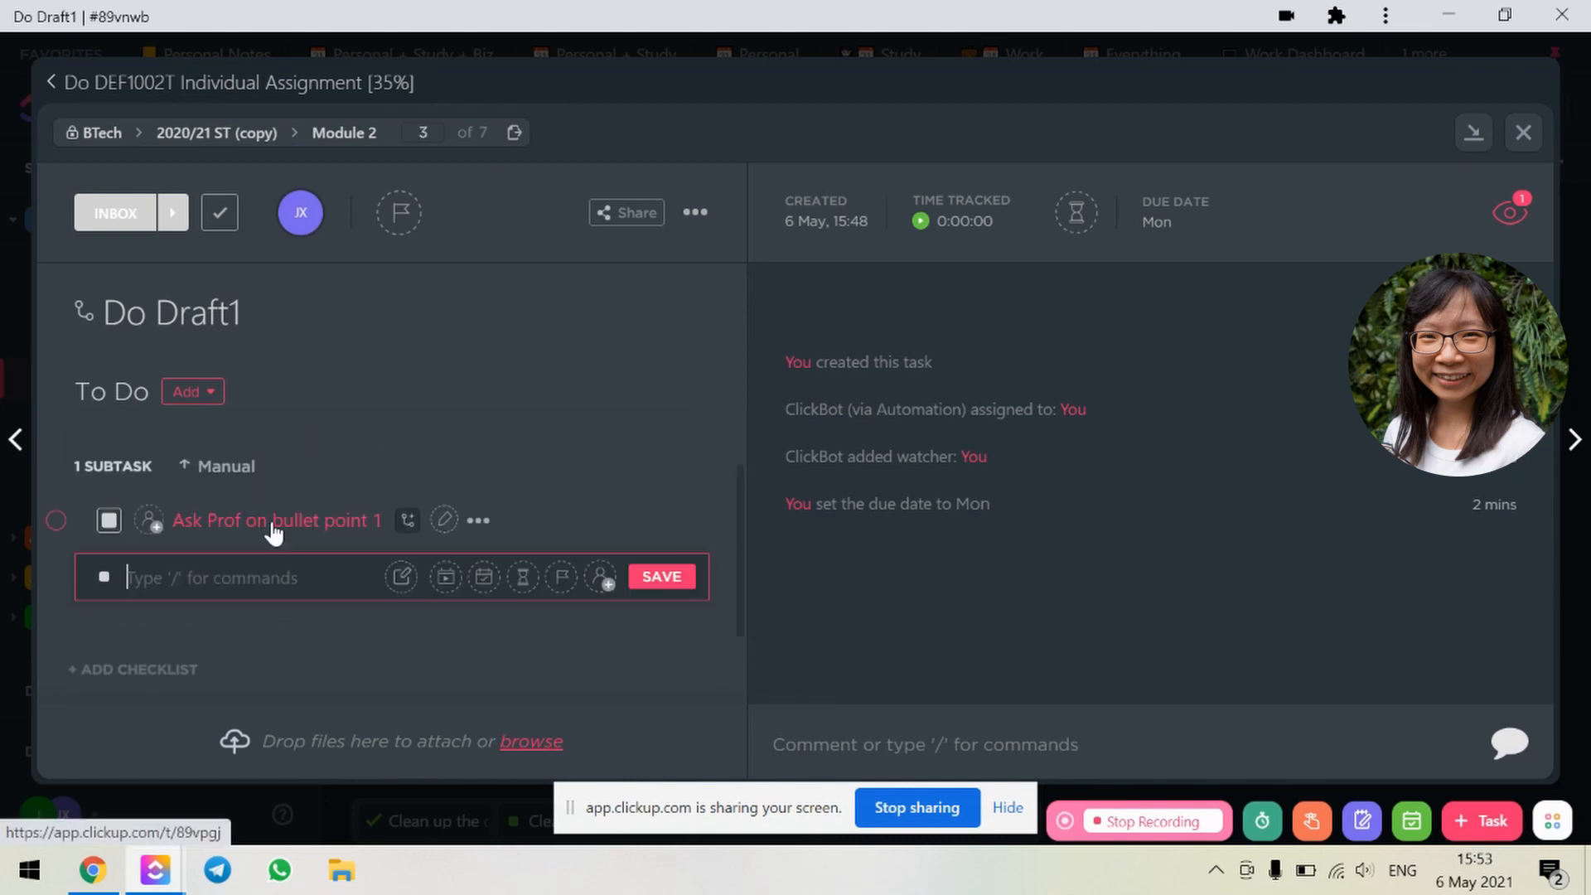
Step: Close Do Draft1 and schedule Ask Prof on bullet point 1 on Friday 7 May in the Module 2 calendar
left_click(478, 519)
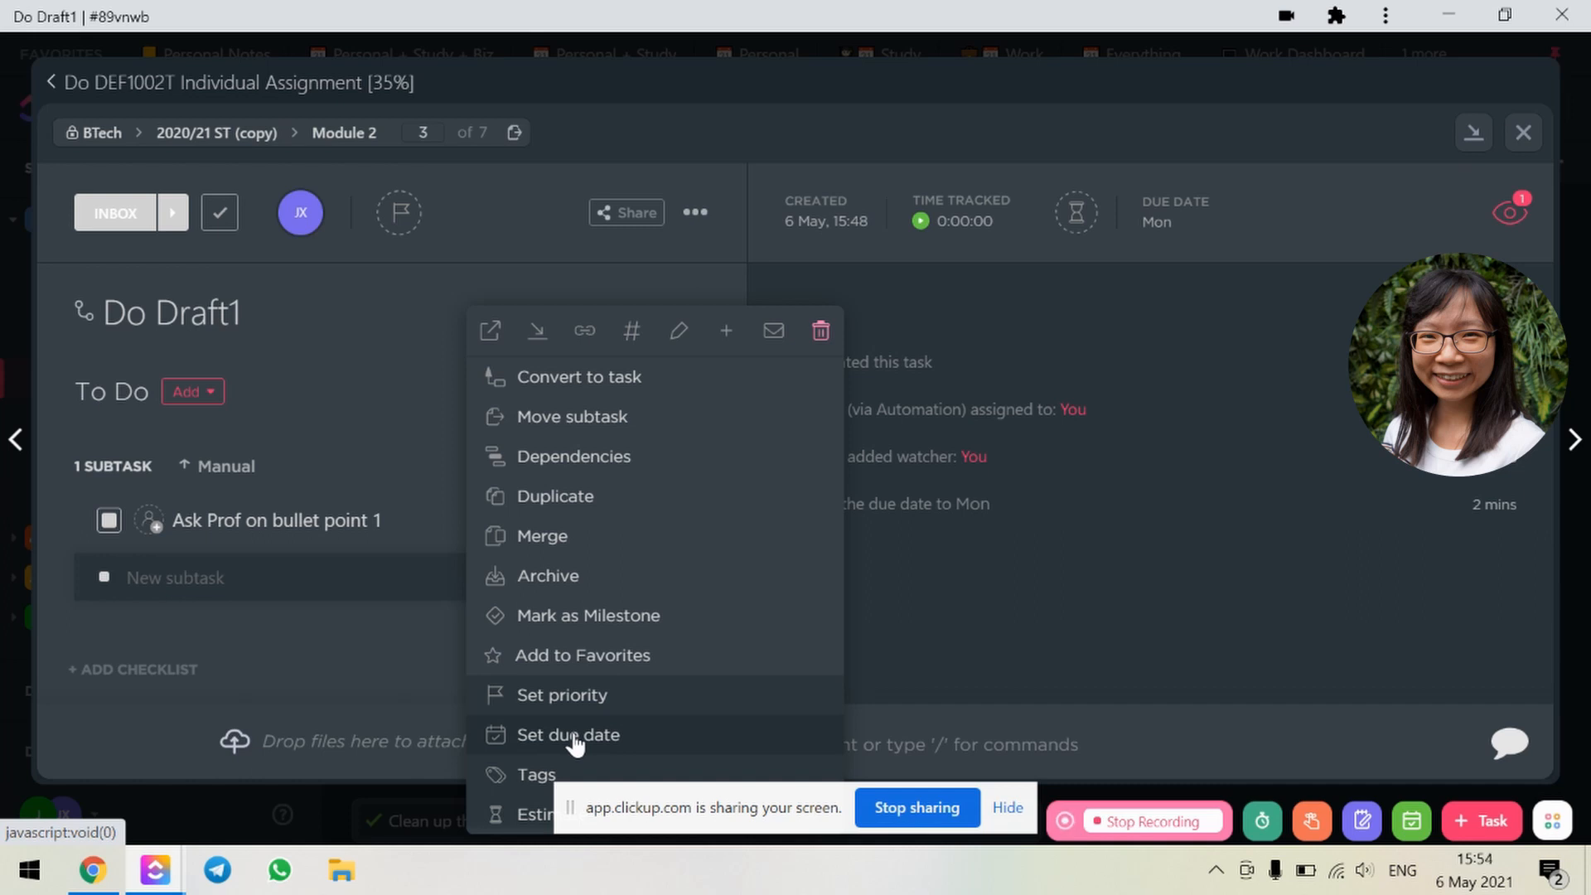
left_click(986, 581)
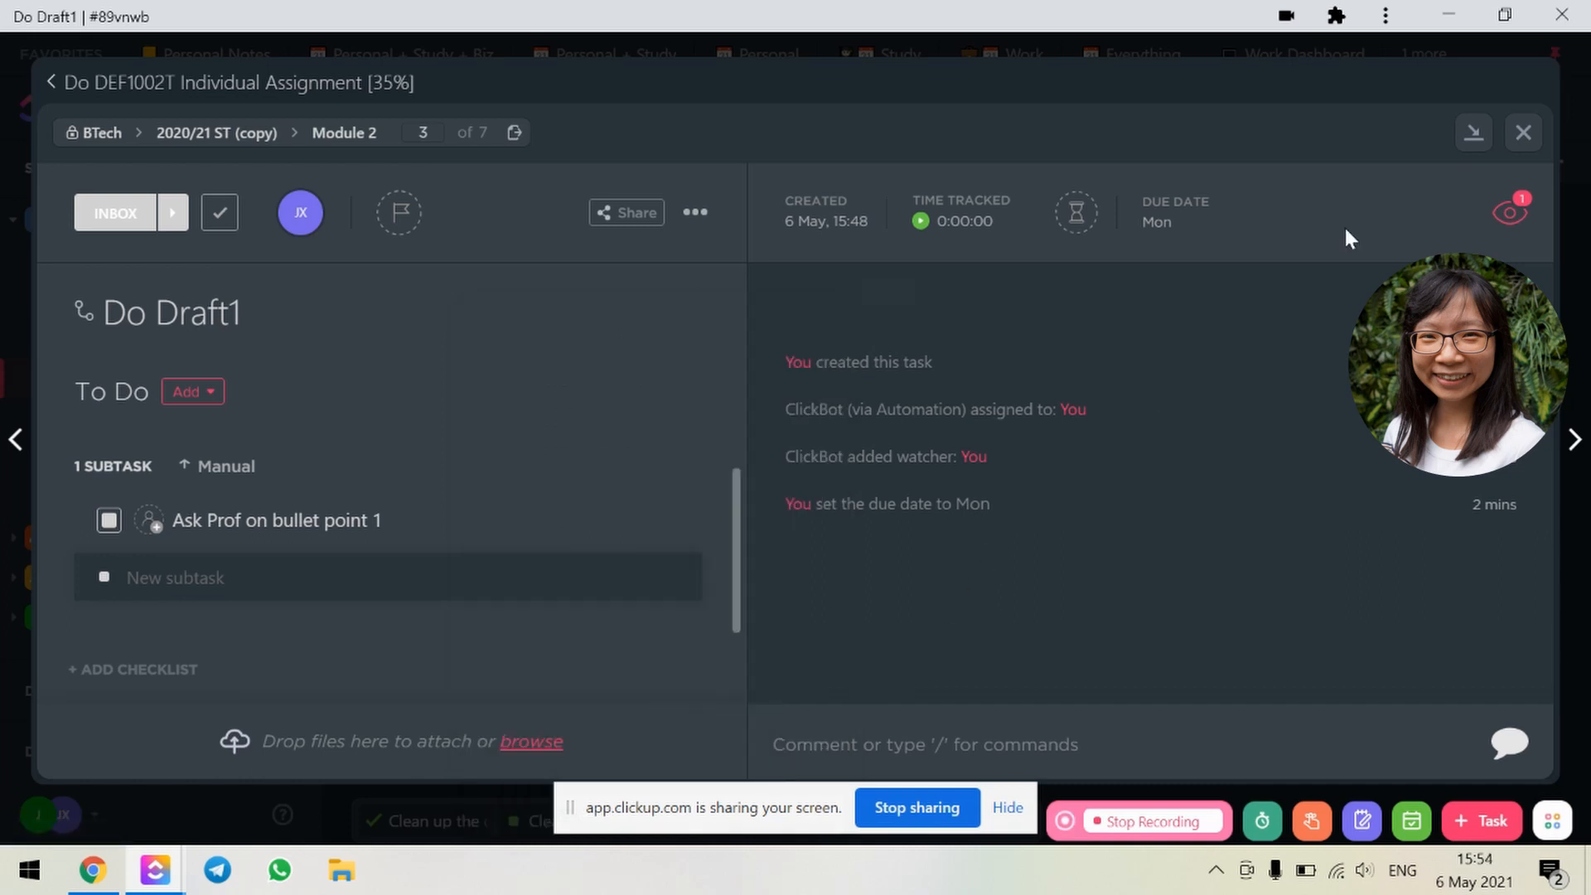
left_click(1523, 135)
left_click(761, 108)
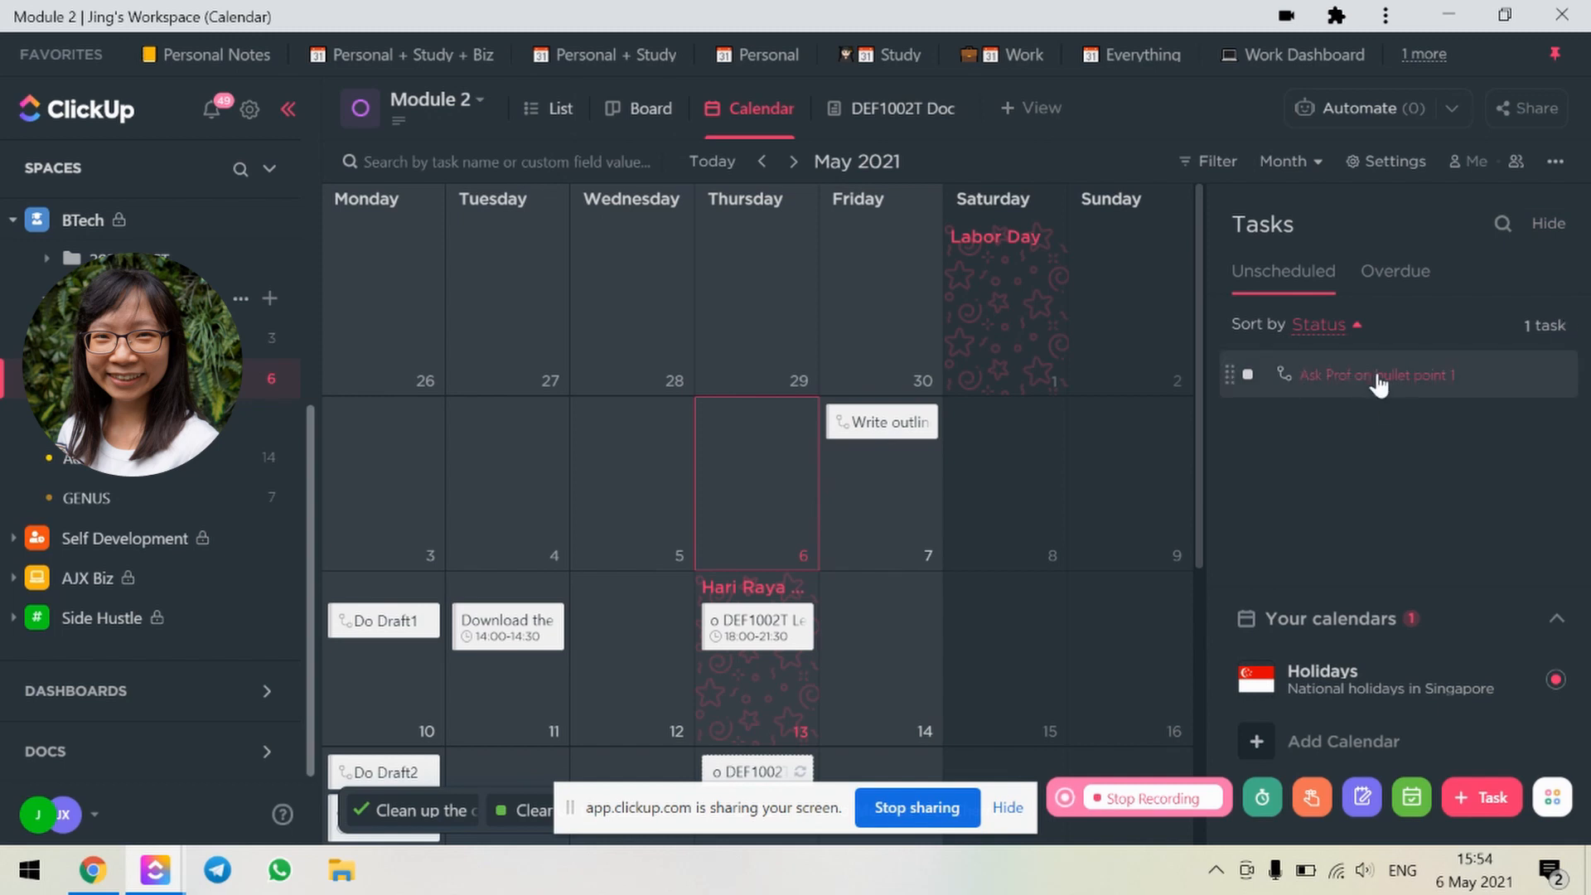
scroll(1192, 389, "down", 3)
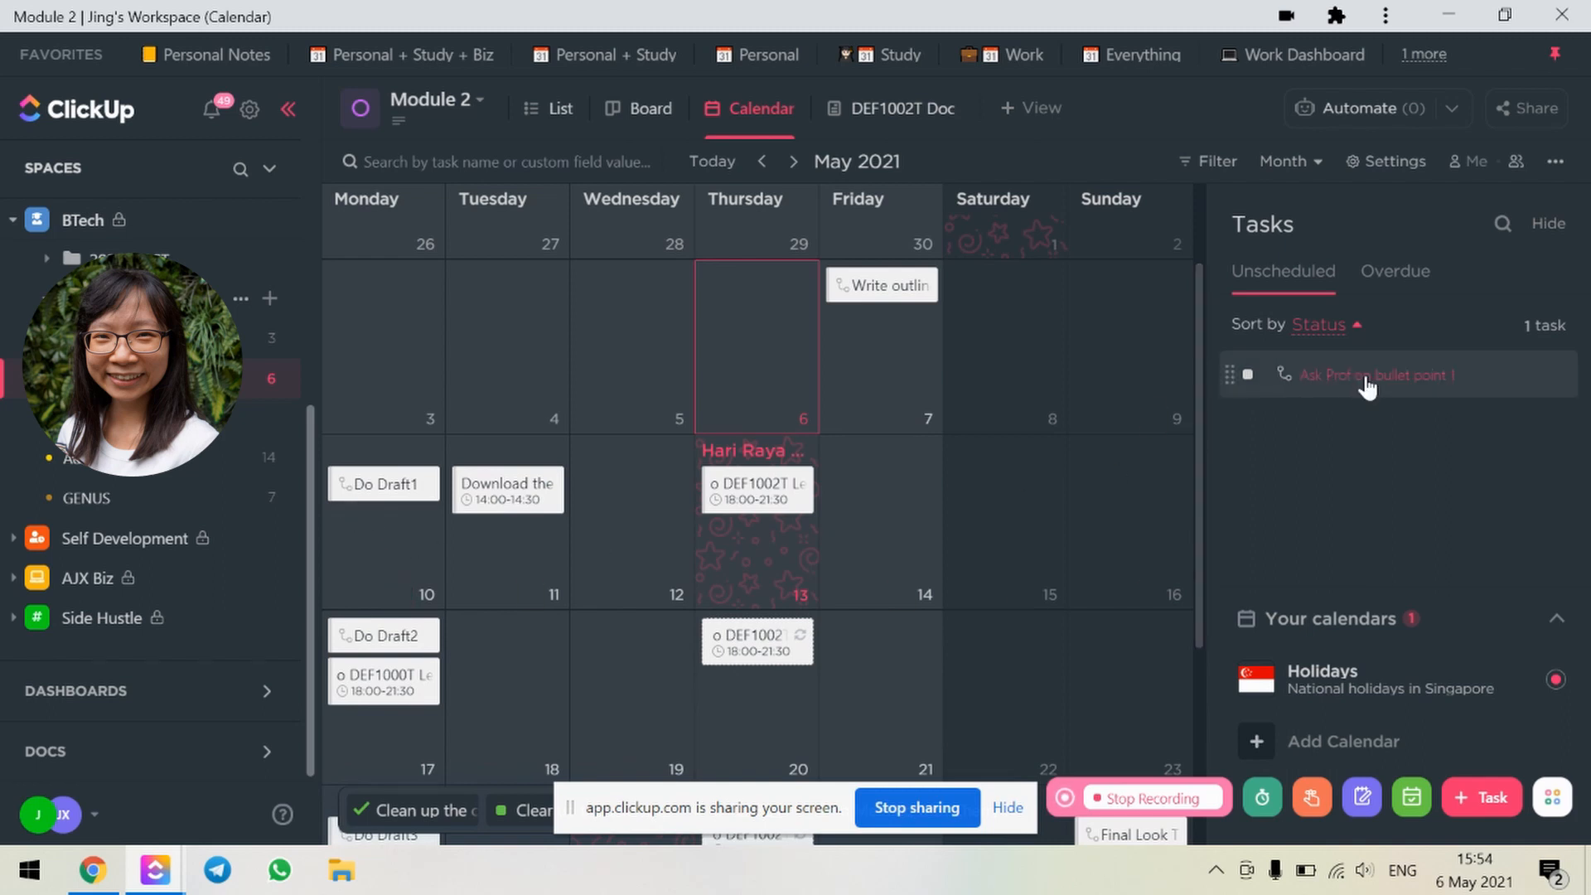
left_click_drag(1365, 396, 892, 330)
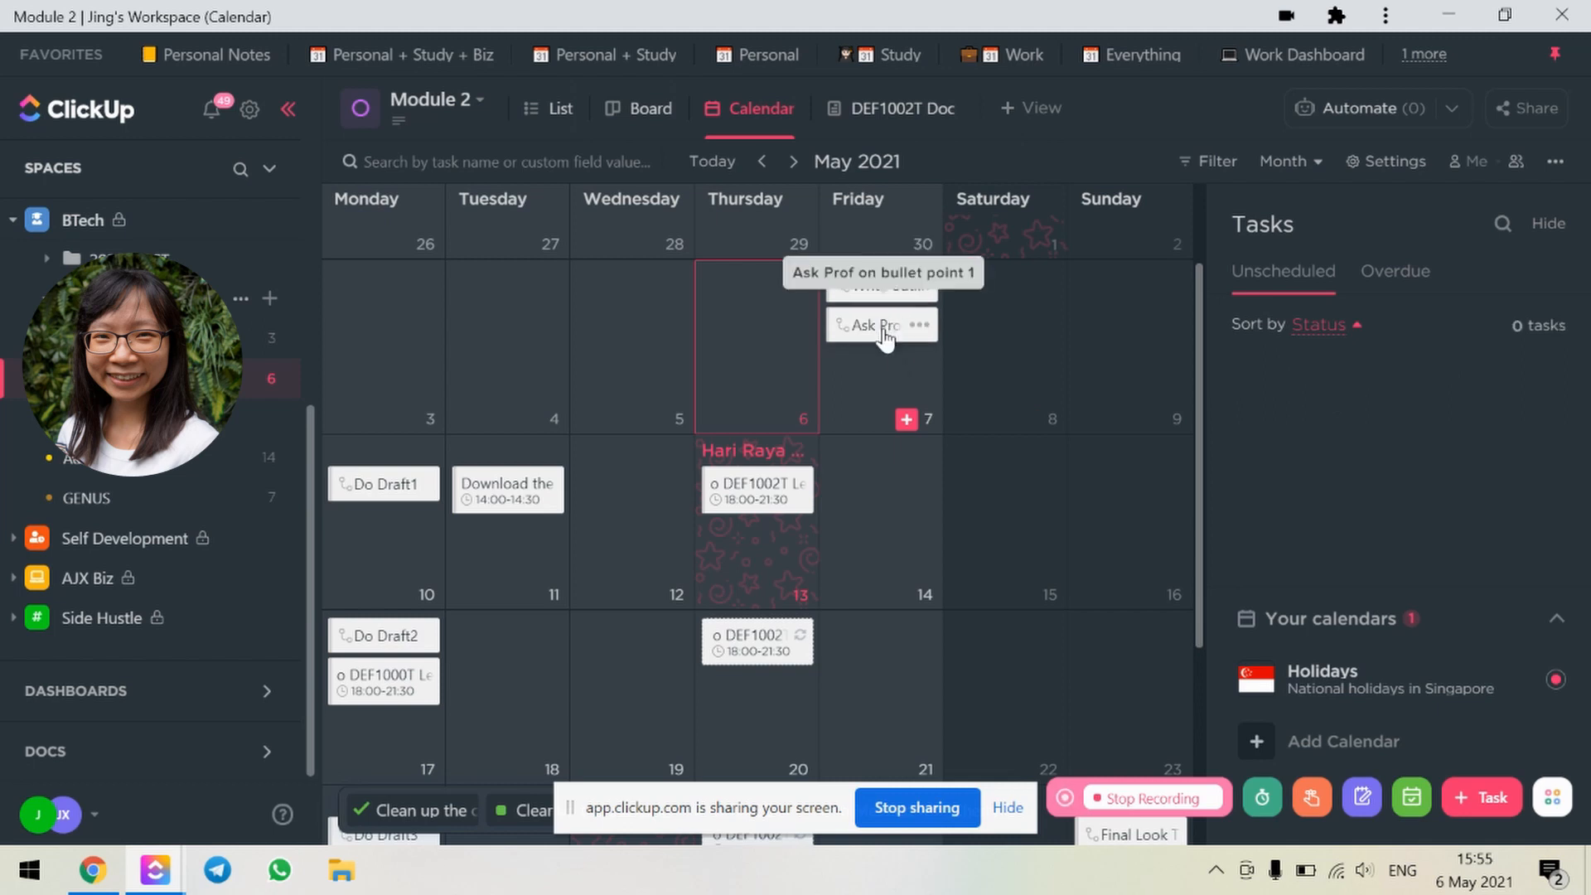
Step: Hide the unscheduled tasks, then move Ask Prof on bullet point 1 to 10 May and Do Draft1 to 12 May without changing subtask dates
left_click(1554, 225)
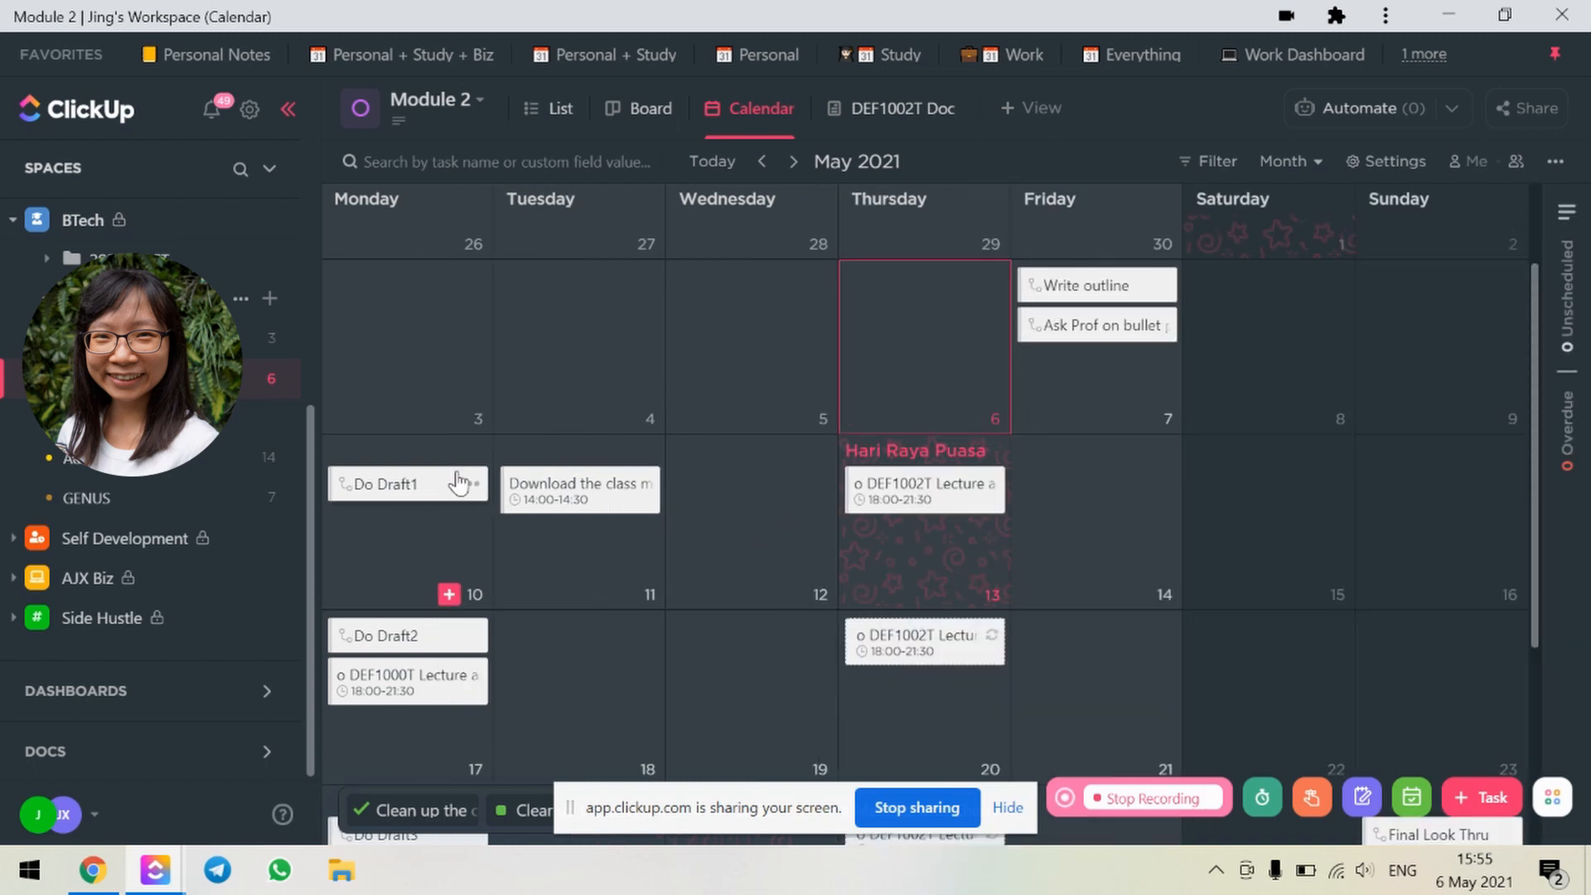
left_click_drag(1119, 332, 408, 531)
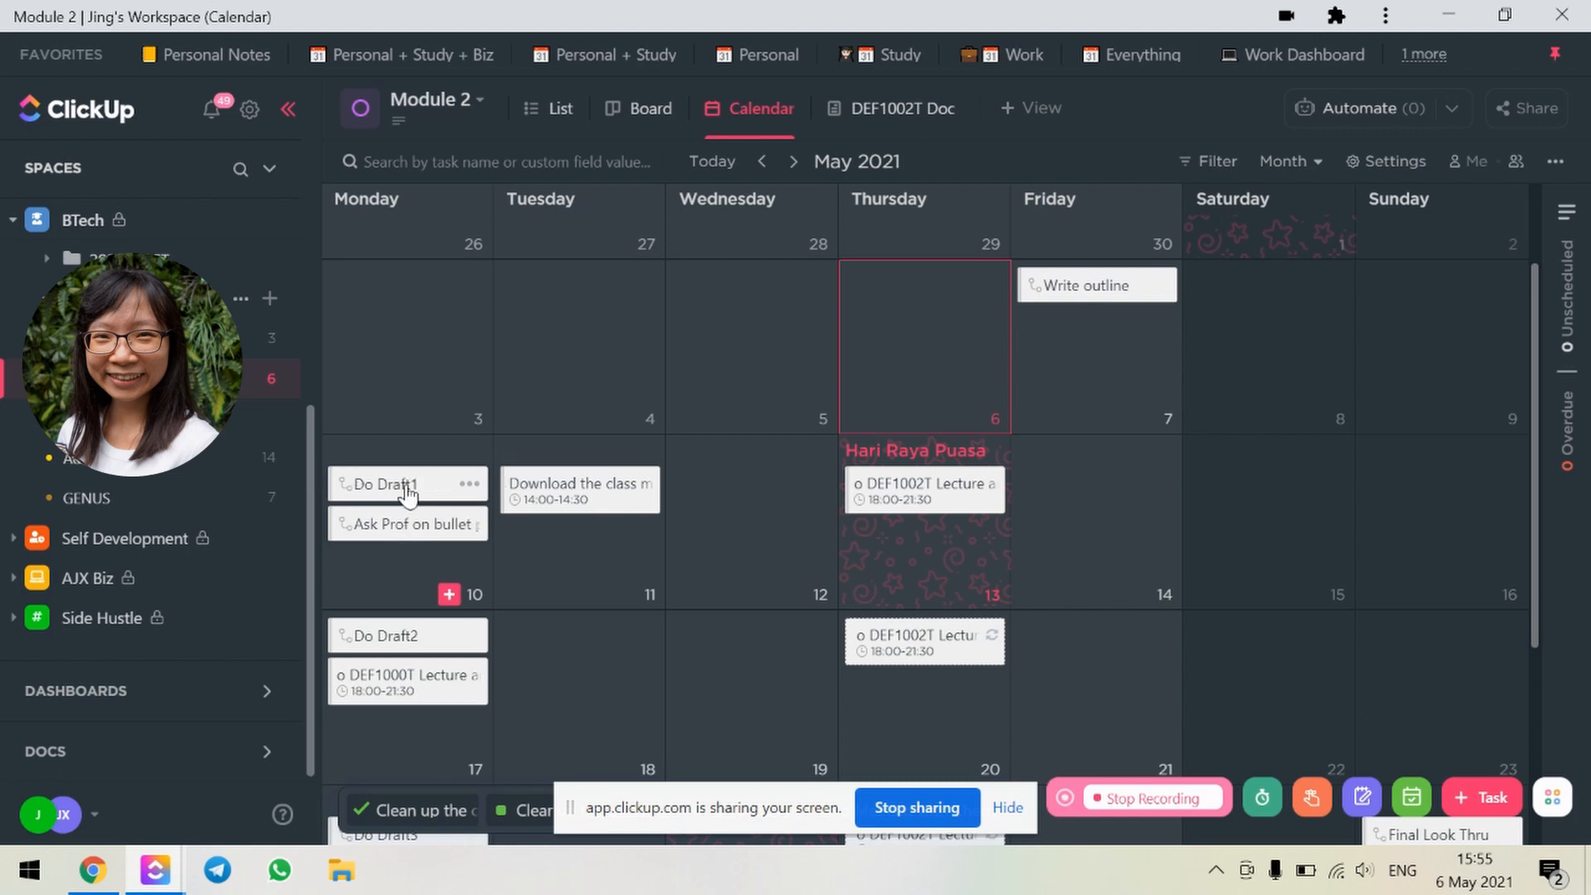
left_click_drag(410, 494, 753, 507)
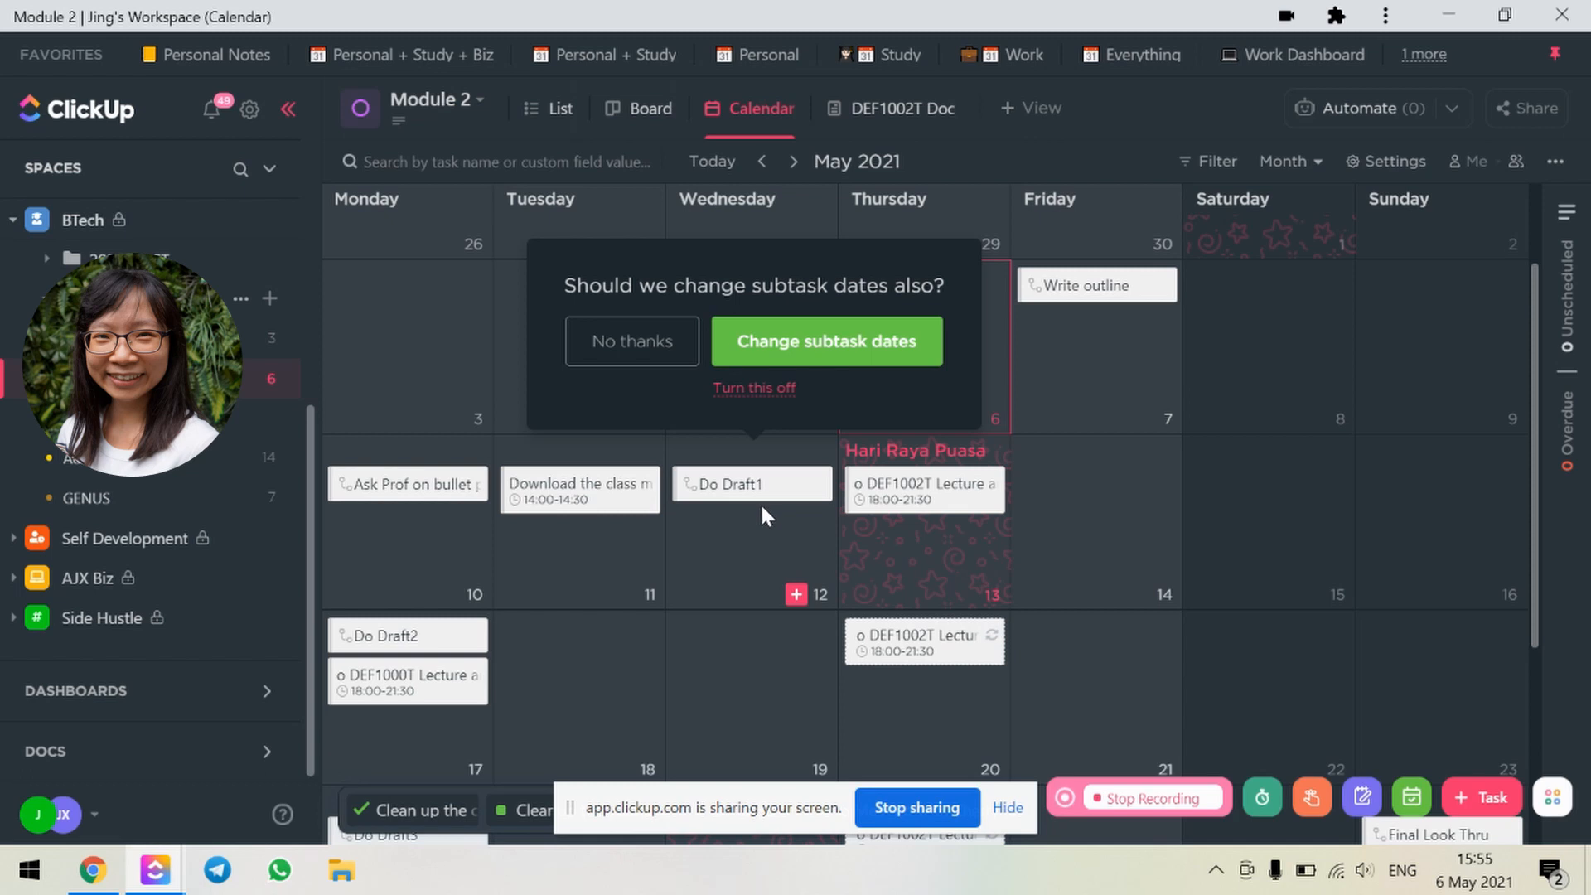
left_click(630, 347)
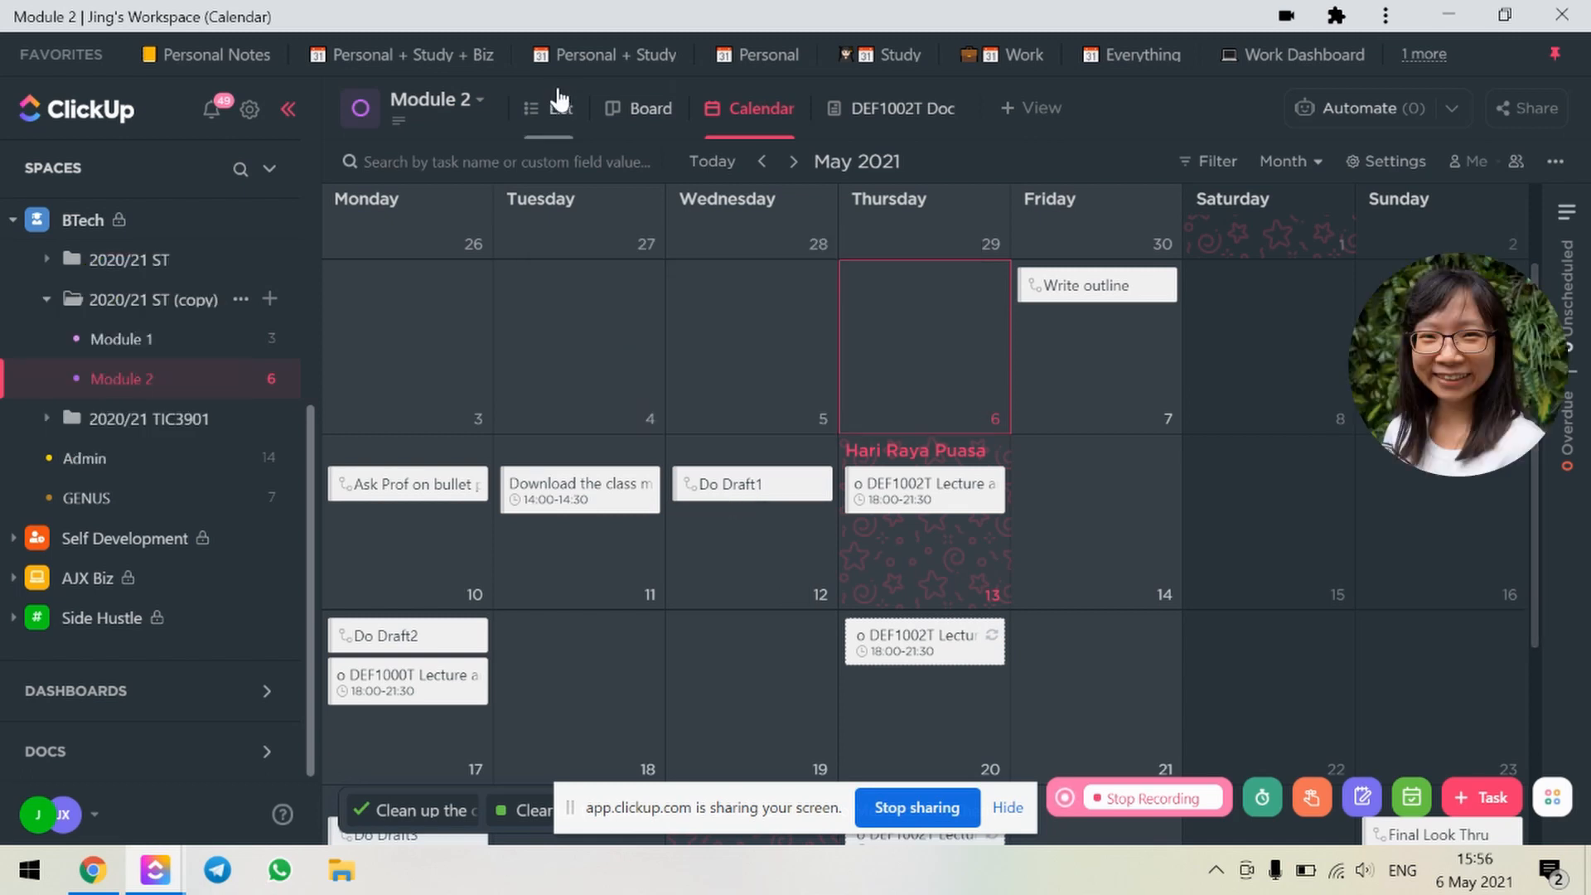
Step: In the list view, expand the DEF1002T Individual Assignment and Do Draft1 to check the due dates of their nested subtasks
left_click(553, 116)
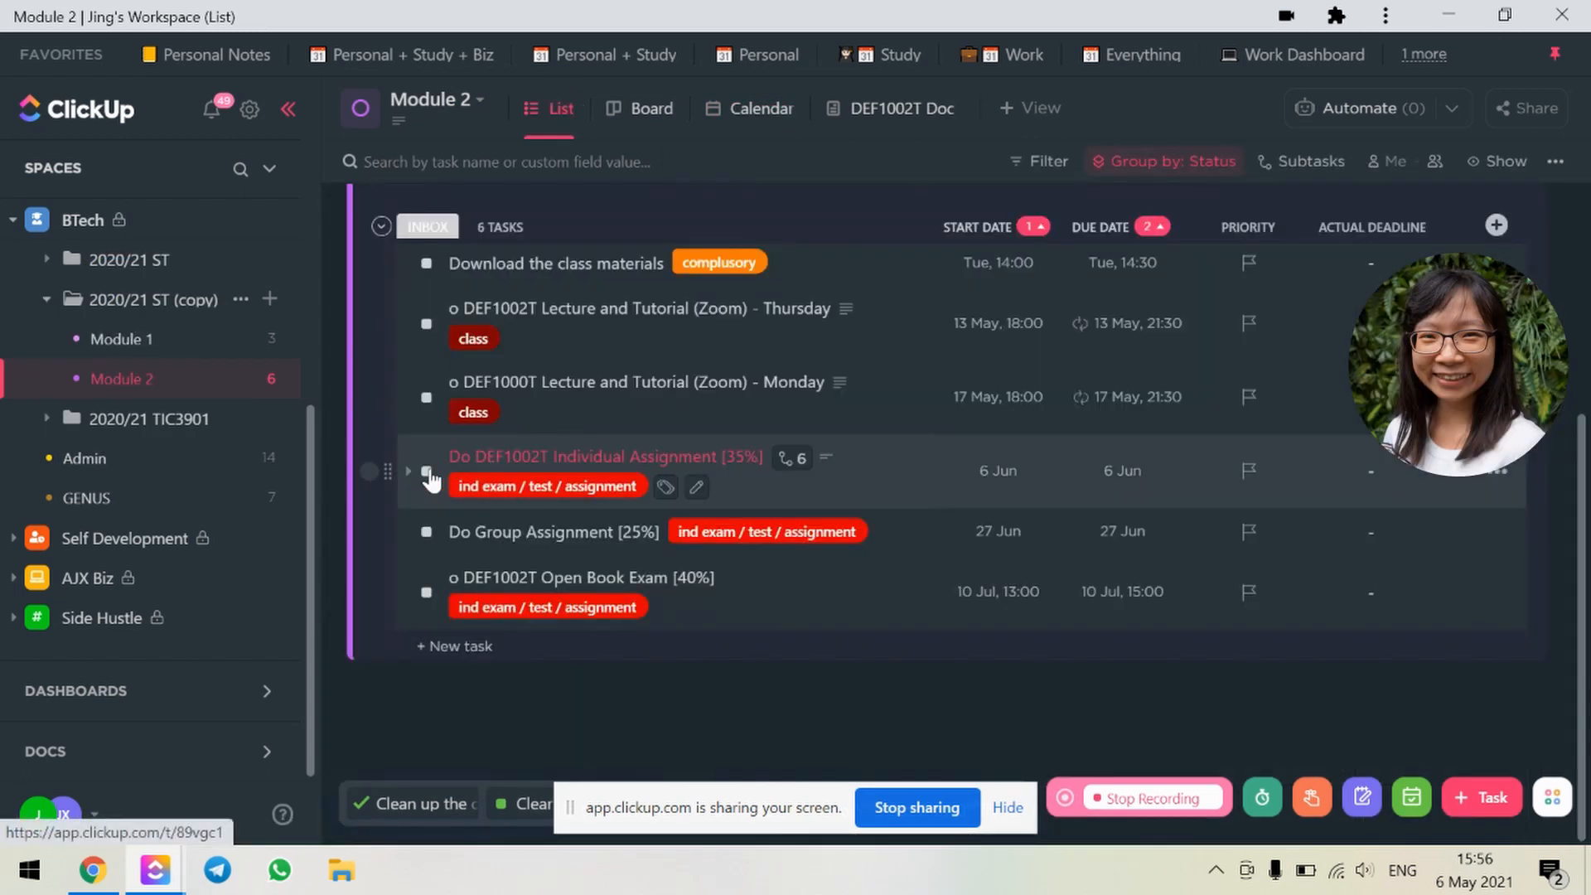
left_click(411, 473)
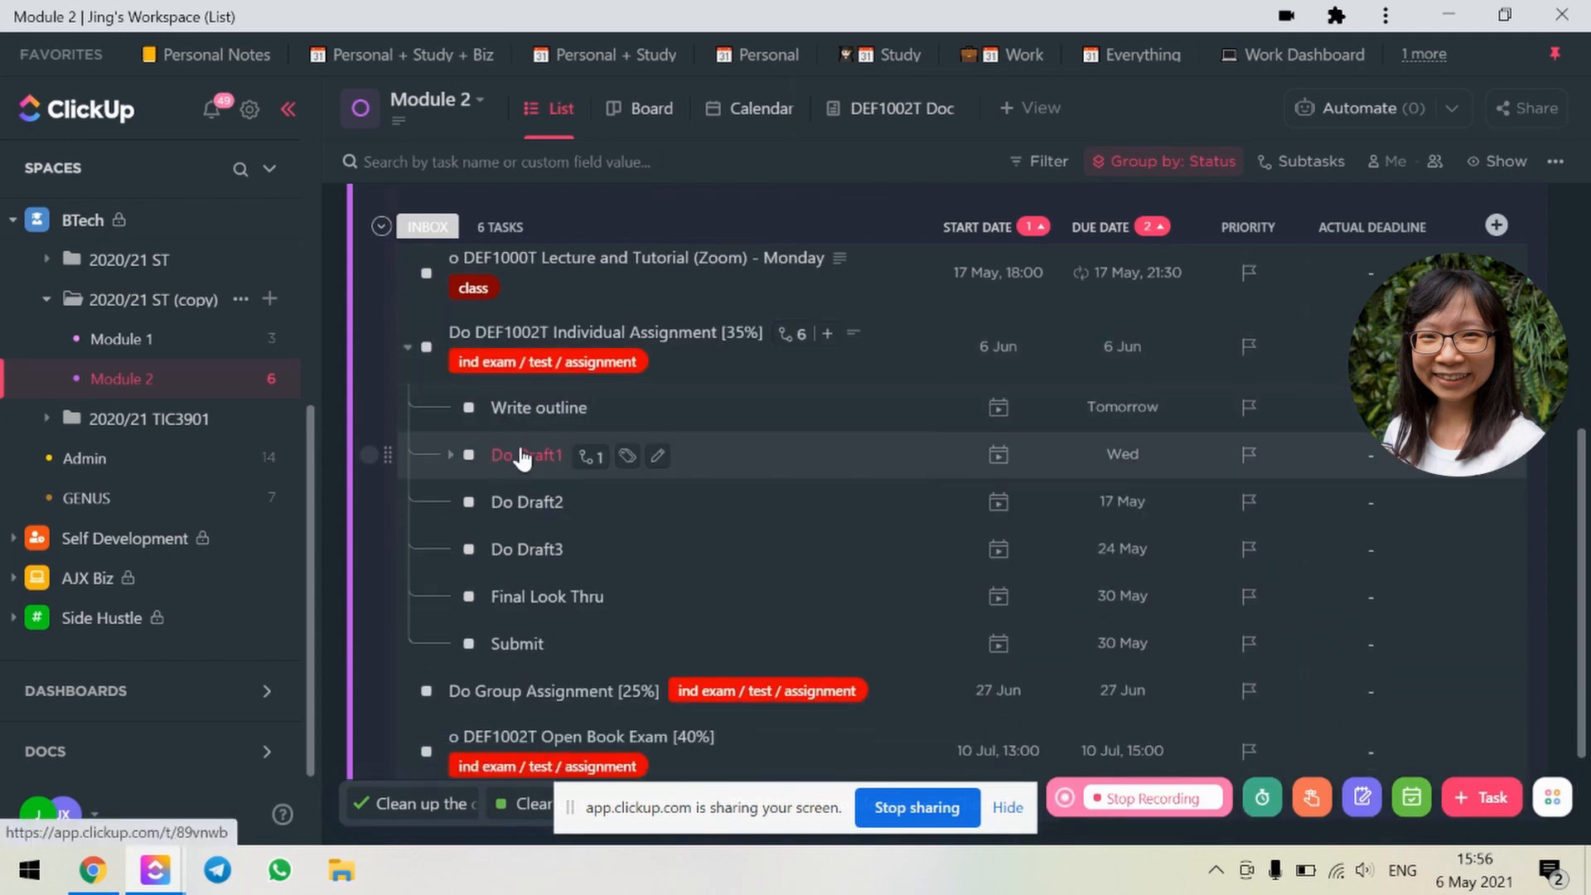
left_click(450, 457)
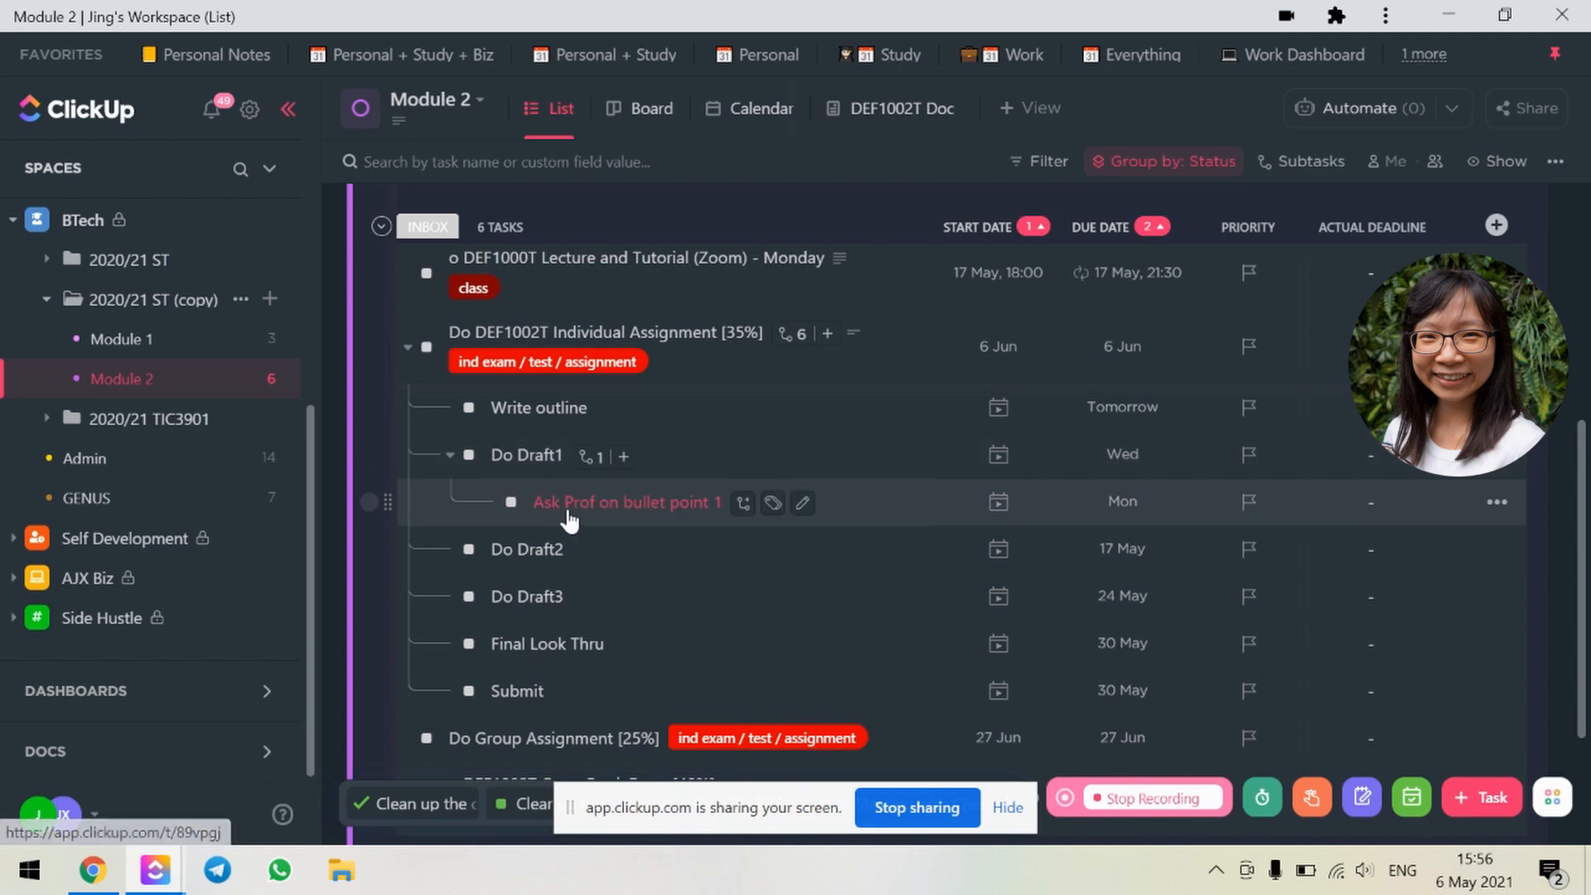